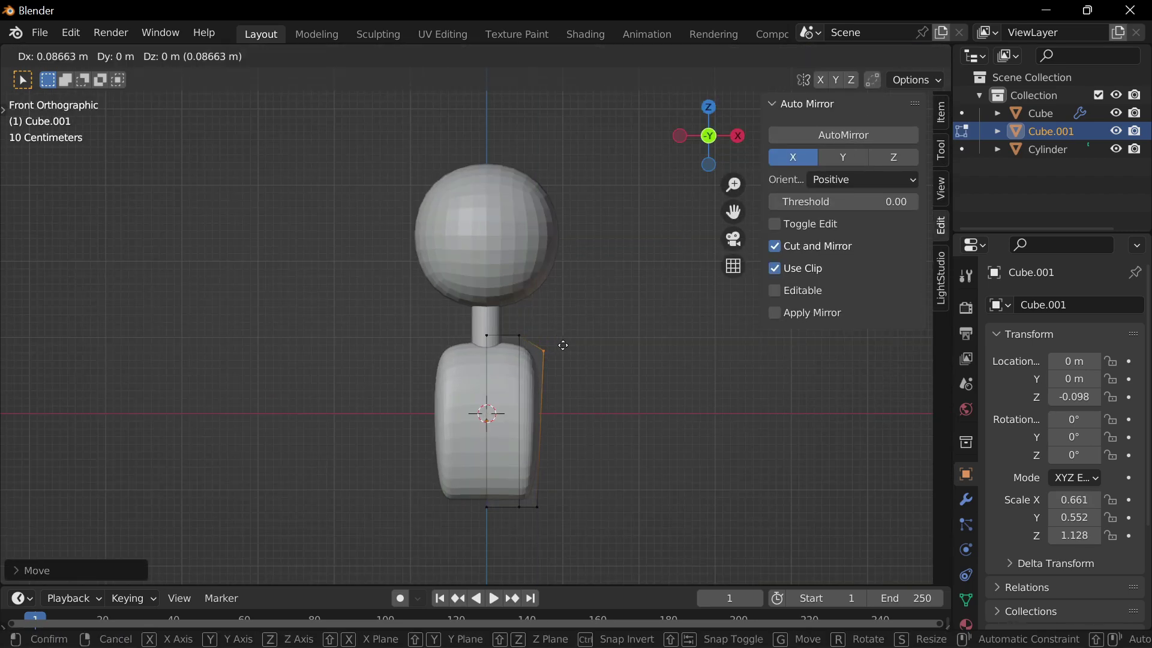
Shift a torso edge sideways from the front, then narrow the top edge loop front to back.
{"action": "key", "text": "KP_1"}
{"action": "key", "text": "g"}
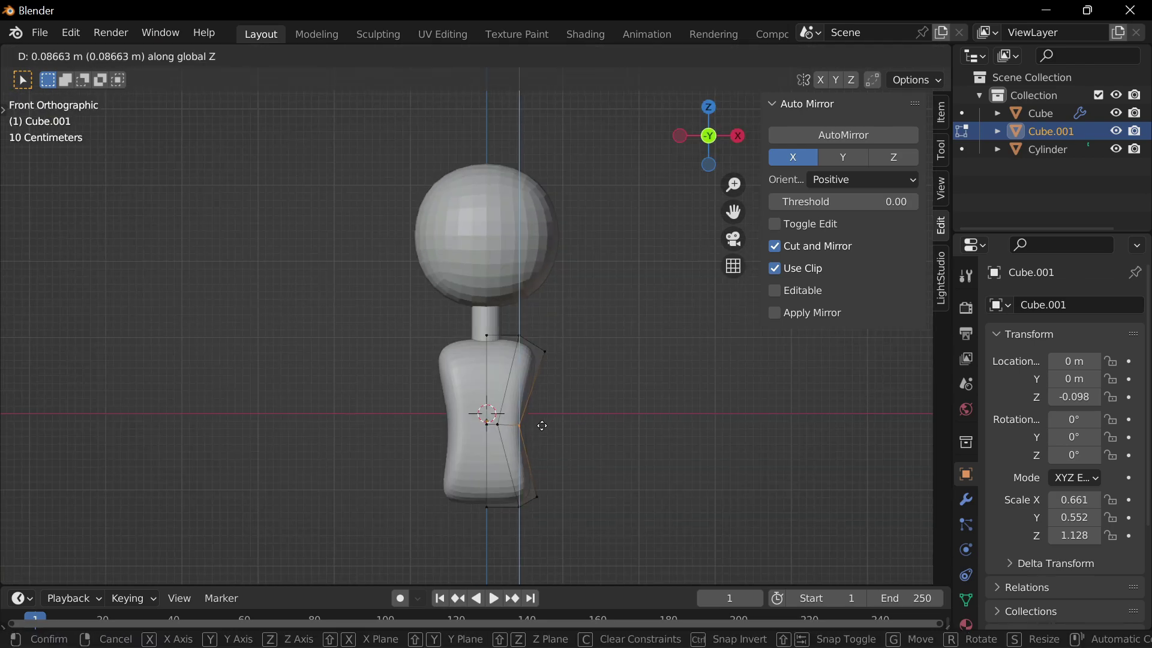
{"action": "key", "text": "KP_3"}
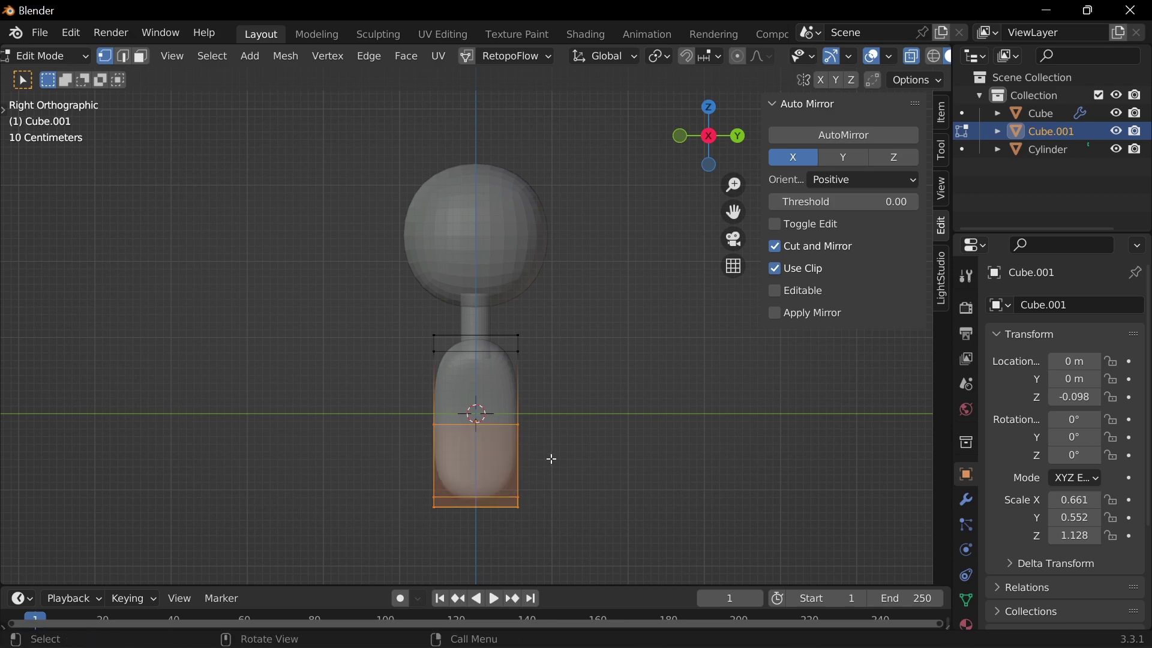
{"action": "key", "text": "s"}
{"action": "key", "text": "y"}
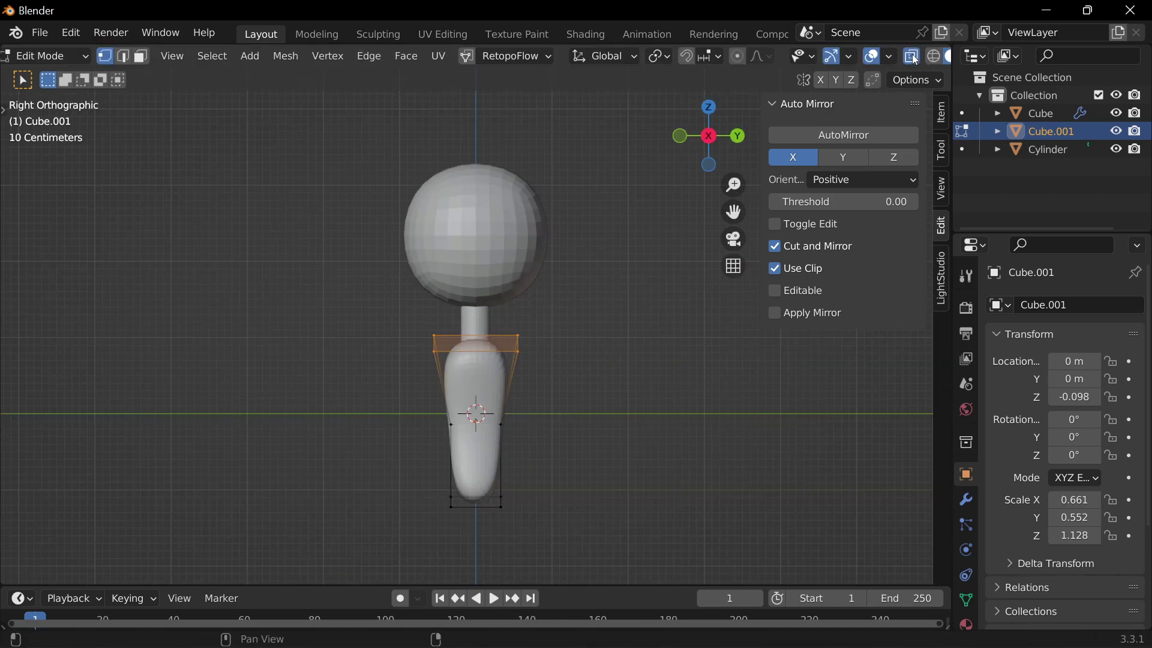
Select the torso's left vertical edge and turn on X-ray for box-selecting vertices.
{"action": "left_click", "coordinate": [546, 366]}
{"action": "left_click", "coordinate": [450, 412]}
{"action": "key", "text": "alt+z"}
{"action": "key", "text": "b"}
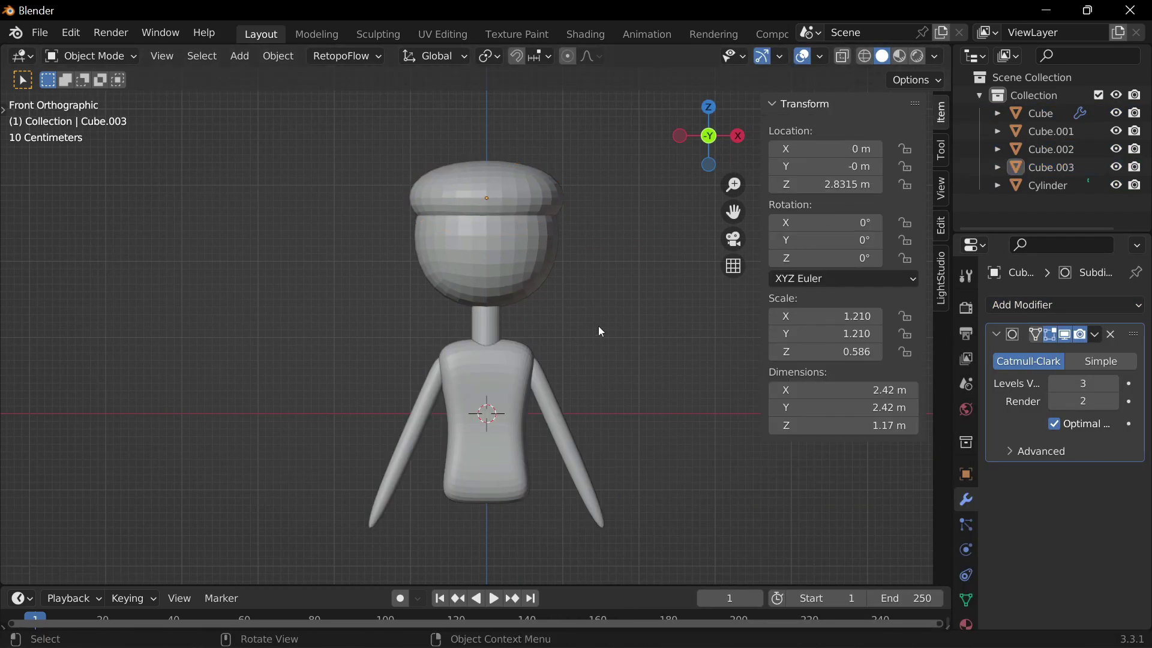
Duplicate the torso as a dress layer, sliding the copy along X.
{"action": "left_click", "coordinate": [499, 411]}
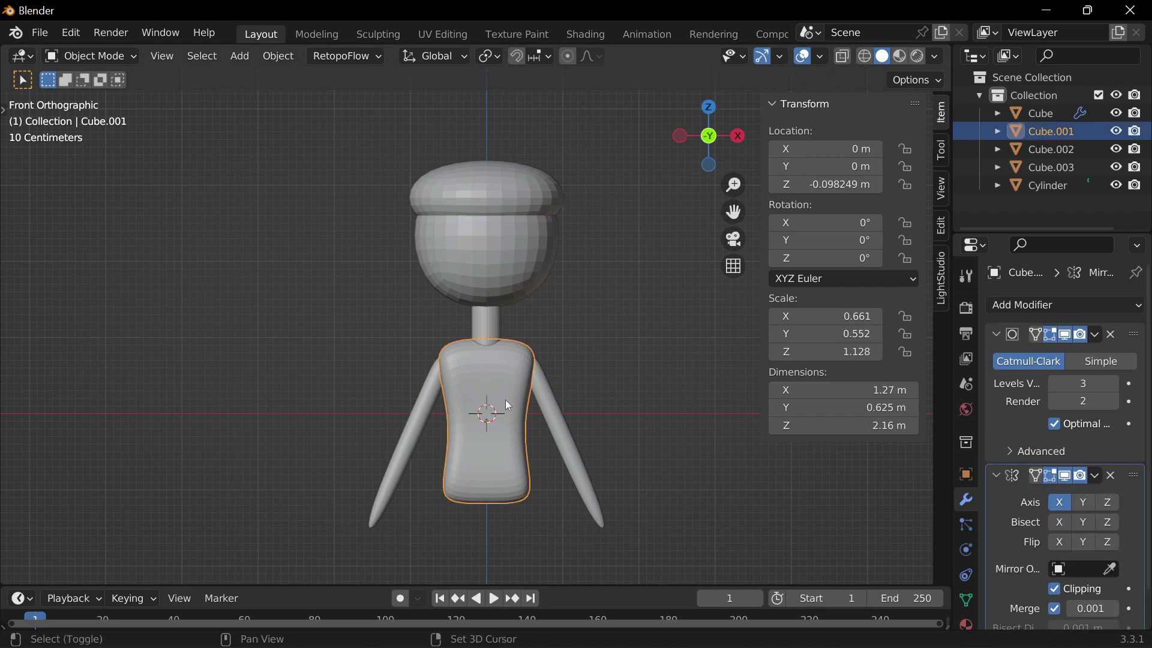
{"action": "key", "text": "shift+d"}
{"action": "key", "text": "x"}
Rename the objects body, Head, Arms, Hair, Dress and Neck in the Outliner.
{"action": "left_click", "coordinate": [1051, 131]}
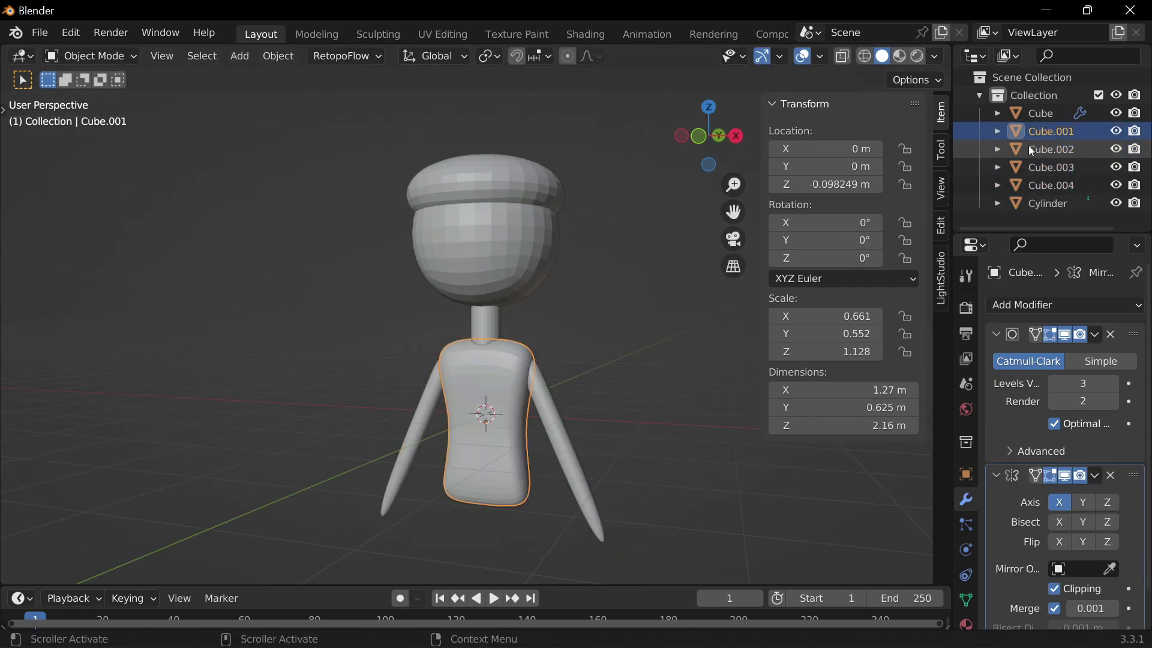
{"action": "type", "text": "body"}
{"action": "key", "text": "Return"}
{"action": "left_click", "coordinate": [1041, 132]}
{"action": "left_click", "coordinate": [1050, 150]}
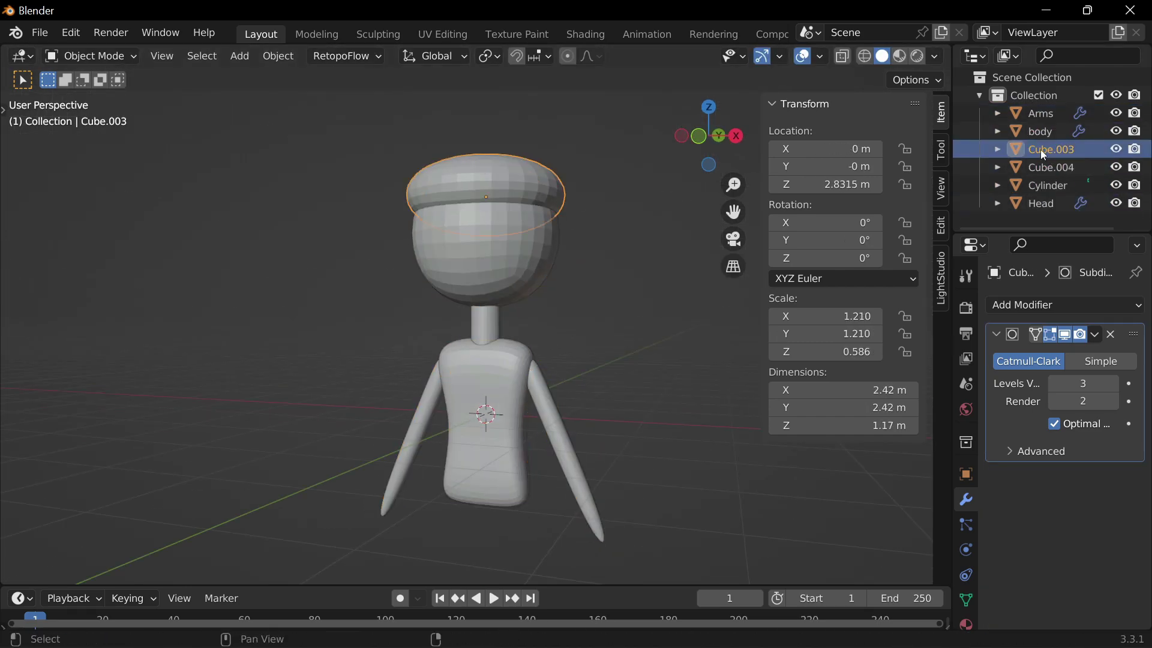
{"action": "left_click", "coordinate": [1044, 186]}
{"action": "double_click", "coordinate": [1051, 149]}
{"action": "type", "text": "DressNeck"}
{"action": "left_click", "coordinate": [503, 418]}
{"action": "key", "text": "KP_1"}
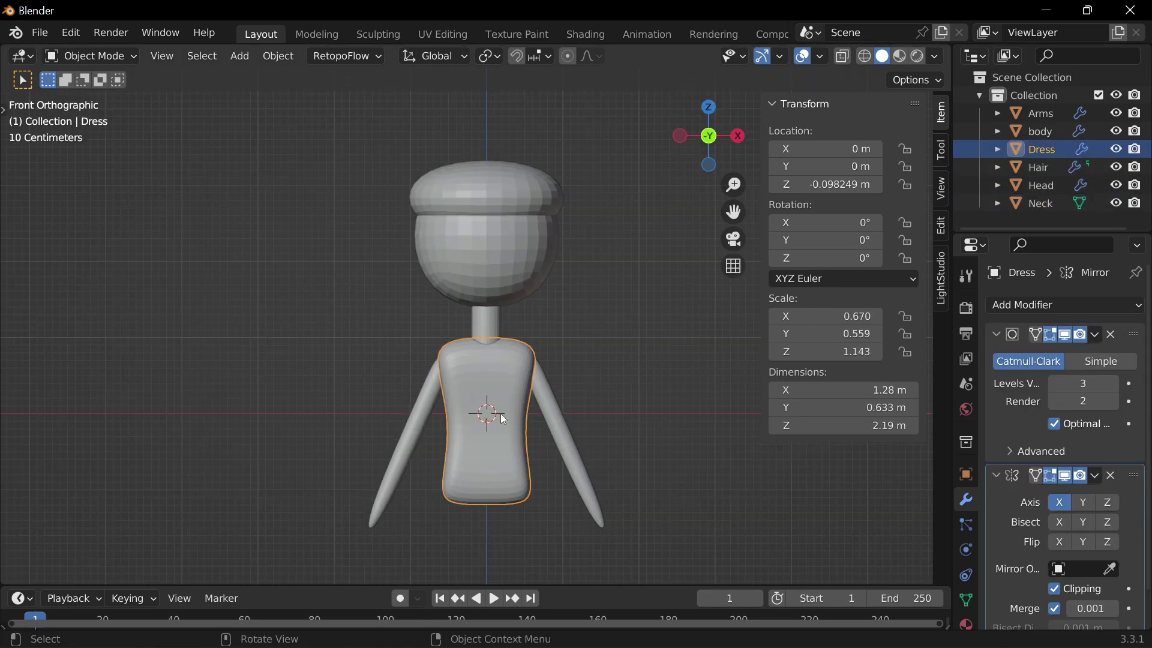
Duplicate the Dress, scale the copy slightly larger and shift it vertically.
{"action": "key", "text": "shift+d"}
{"action": "key", "text": "s"}
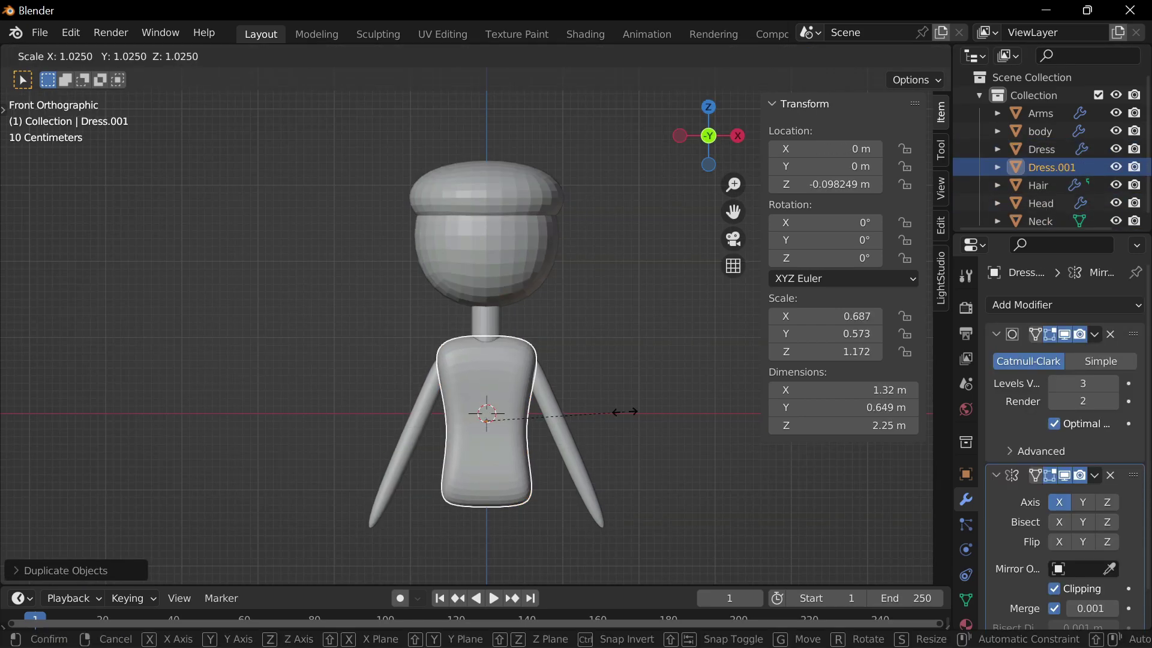
{"action": "left_click", "coordinate": [624, 411]}
{"action": "key", "text": "g"}
{"action": "key", "text": "z"}
In Edit Mode, move the copy's selected vertices front to back to shape the vest.
{"action": "key", "text": "Tab"}
{"action": "middle_click_drag", "start_coordinate": [570, 384], "coordinate": [621, 180]}
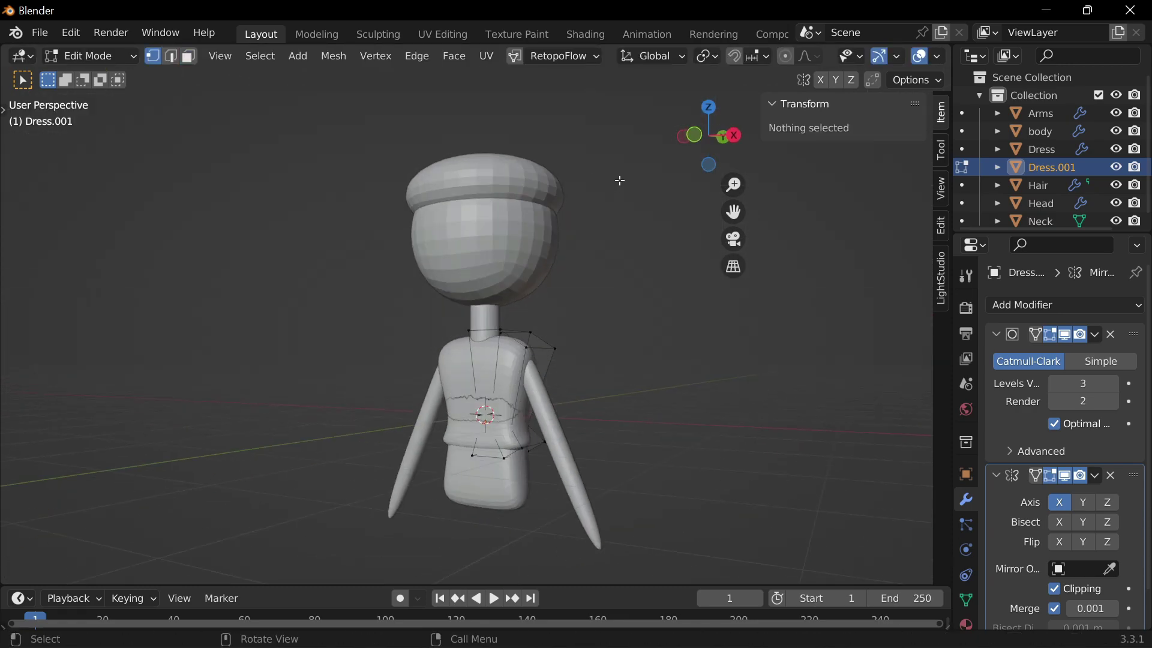
{"action": "mouse_move", "coordinate": [709, 135]}
{"action": "left_mouse_down"}
{"action": "mouse_move", "coordinate": [729, 135]}
{"action": "mouse_move", "coordinate": [731, 120]}
{"action": "left_mouse_up"}
{"action": "key", "text": "g"}
{"action": "key", "text": "y"}
{"action": "key", "text": "Return"}
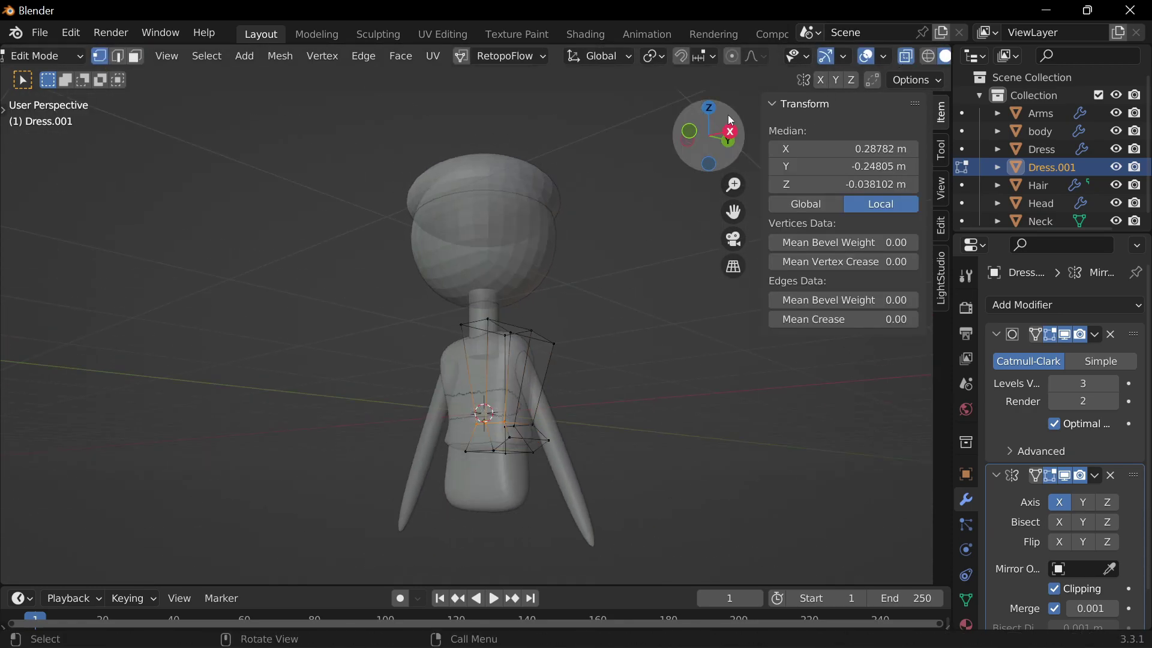
Adjust the vest's side vertices front to back and sideways, then leave Edit Mode.
{"action": "left_click", "coordinate": [730, 131]}
{"action": "key", "text": "g"}
{"action": "key", "text": "y"}
{"action": "key", "text": "Return"}
{"action": "key", "text": "g"}
{"action": "key", "text": "x"}
{"action": "key", "text": "Return"}
{"action": "key", "text": "alt+a"}
{"action": "key", "text": "KP_1"}
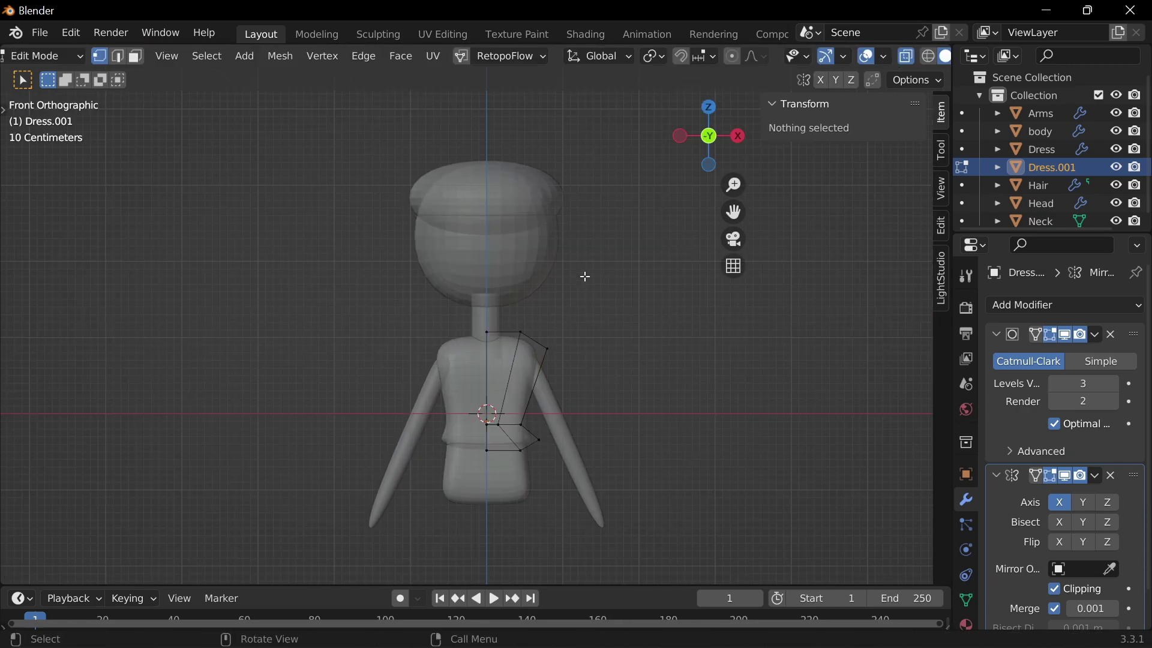
{"action": "key", "text": "Tab"}
Apply the head's Subdivision modifier and join the neck into the head.
{"action": "left_click", "coordinate": [1039, 221]}
{"action": "key", "text": "ctrl+a"}
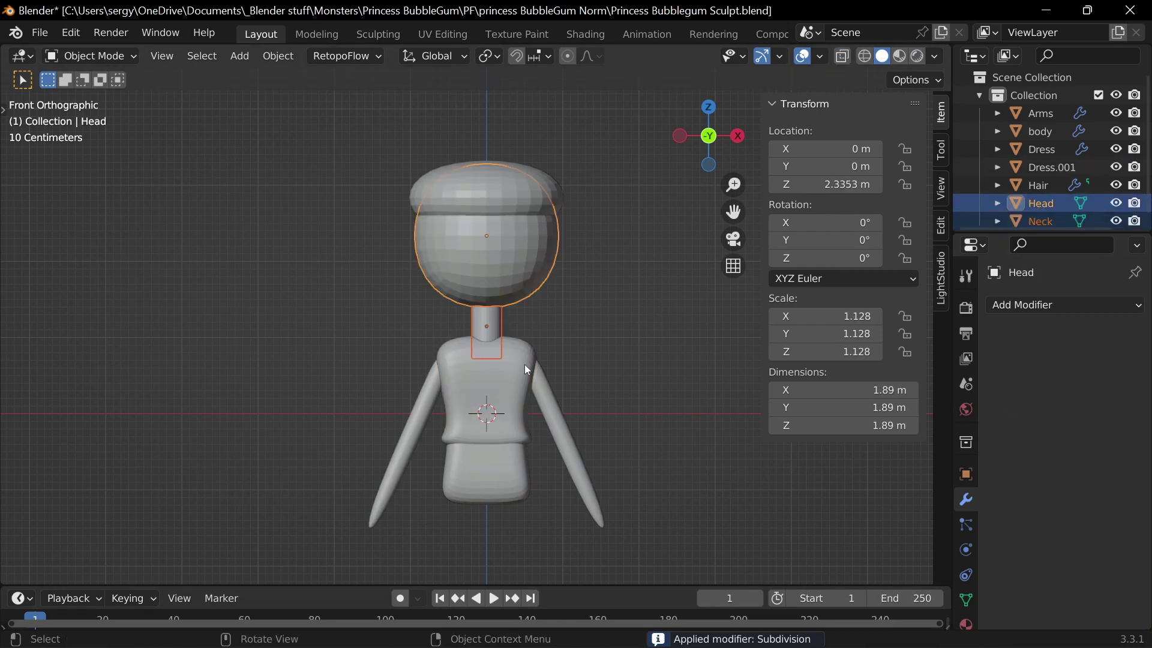
{"action": "key", "text": "ctrl+j"}
Rename the vest Jacket and move objects into new Clothing and Head collections.
{"action": "left_click", "coordinate": [1054, 173]}
{"action": "type", "text": "ket "}
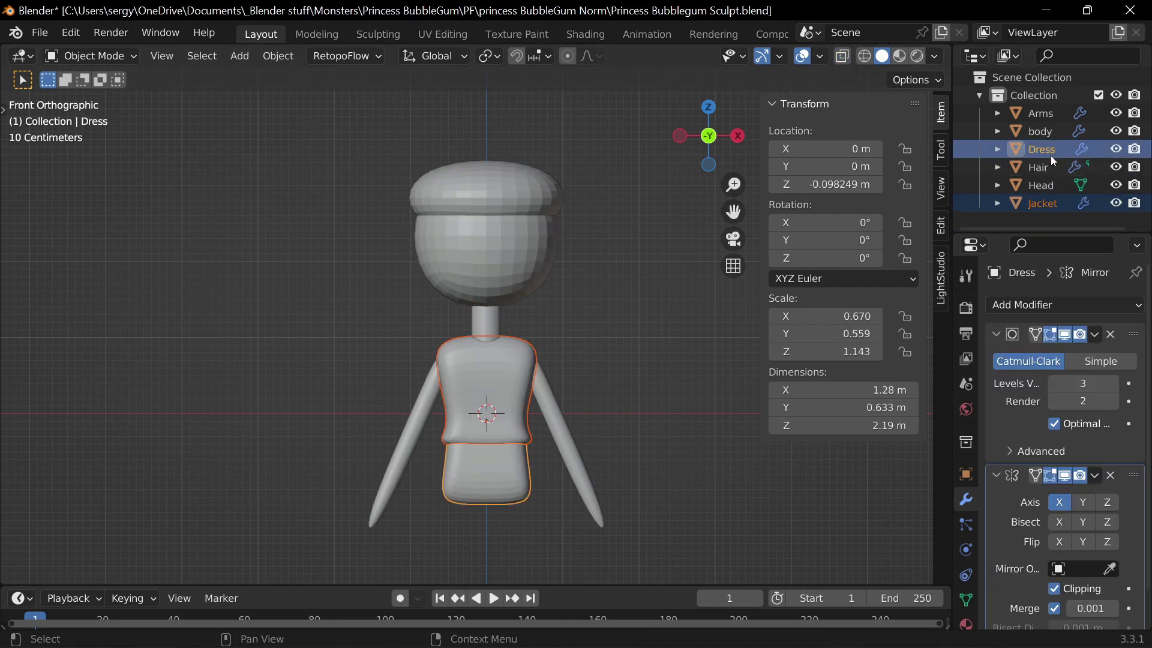
{"action": "type", "text": "mClothing"}
{"action": "key", "text": "Return"}
{"action": "type", "text": "mHead"}
{"action": "key", "text": "Return"}
{"action": "left_click", "coordinate": [1040, 113]}
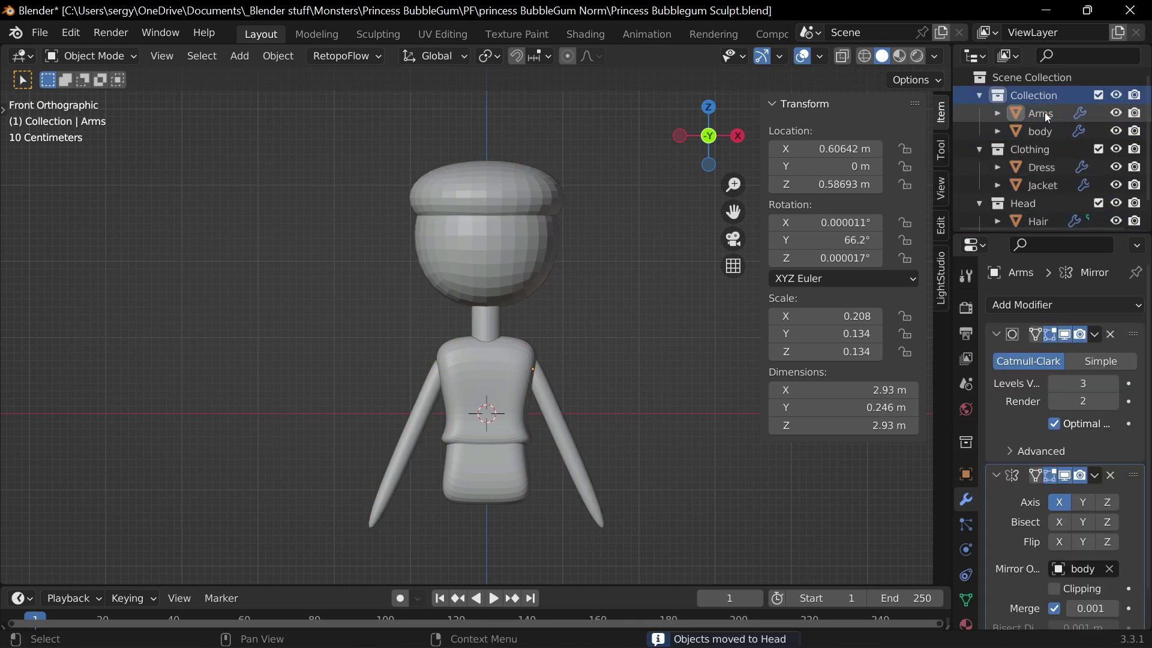
Rename the original collection Body and hide the hair cap.
{"action": "double_click", "coordinate": [1033, 95]}
{"action": "type", "text": "Body hh"}
{"action": "left_click", "coordinate": [1116, 149]}
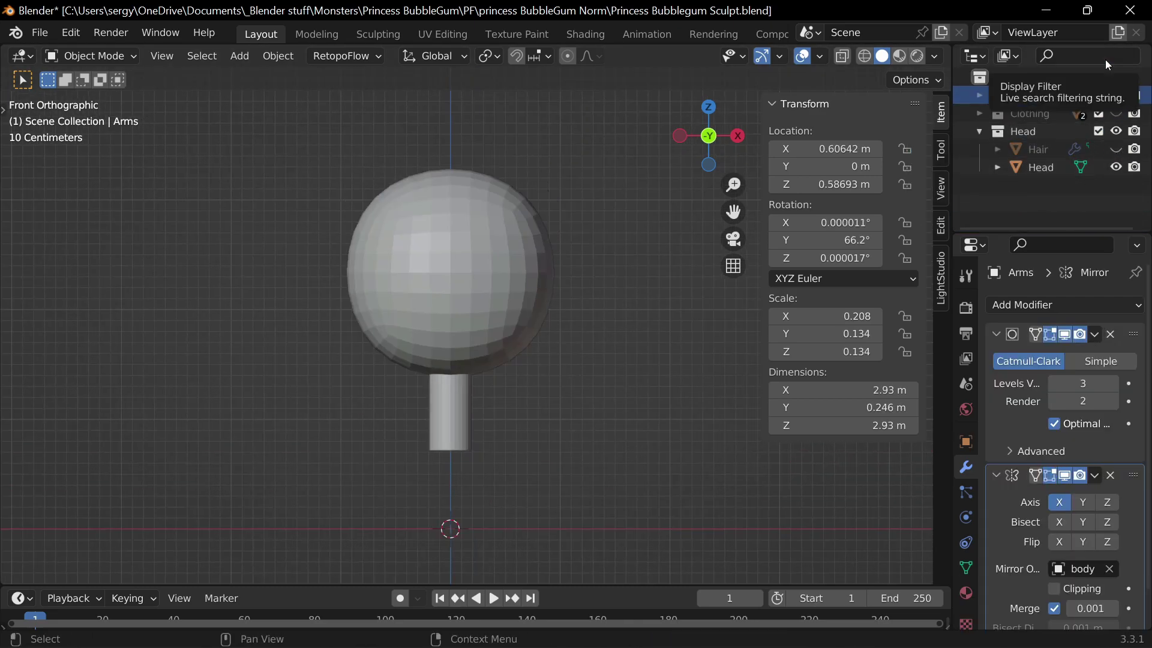
Take the head alone into the Sculpting workspace, save, and show its remesh settings.
{"action": "left_click", "coordinate": [476, 244]}
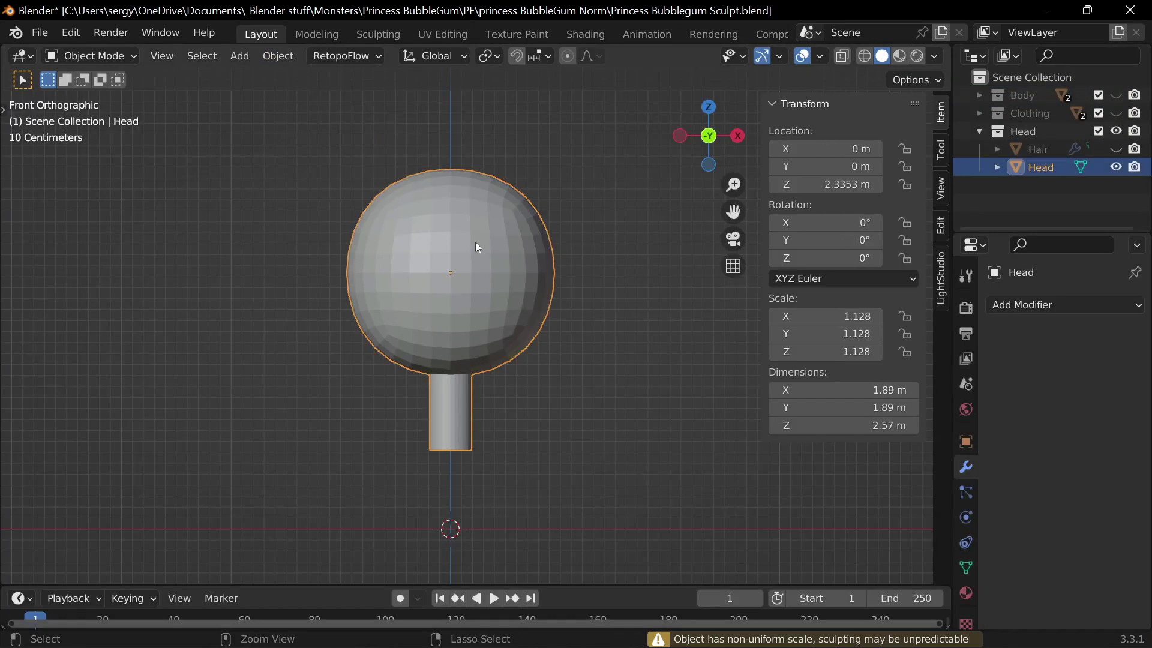
{"action": "left_click", "coordinate": [378, 34]}
{"action": "key", "text": "ctrl+s"}
{"action": "scroll", "coordinate": [780, 79], "scroll_direction": "down", "scroll_amount": 5}
{"action": "left_click", "coordinate": [876, 80]}
Smooth the blocky head surface with the Smooth brush.
{"action": "key", "text": "f"}
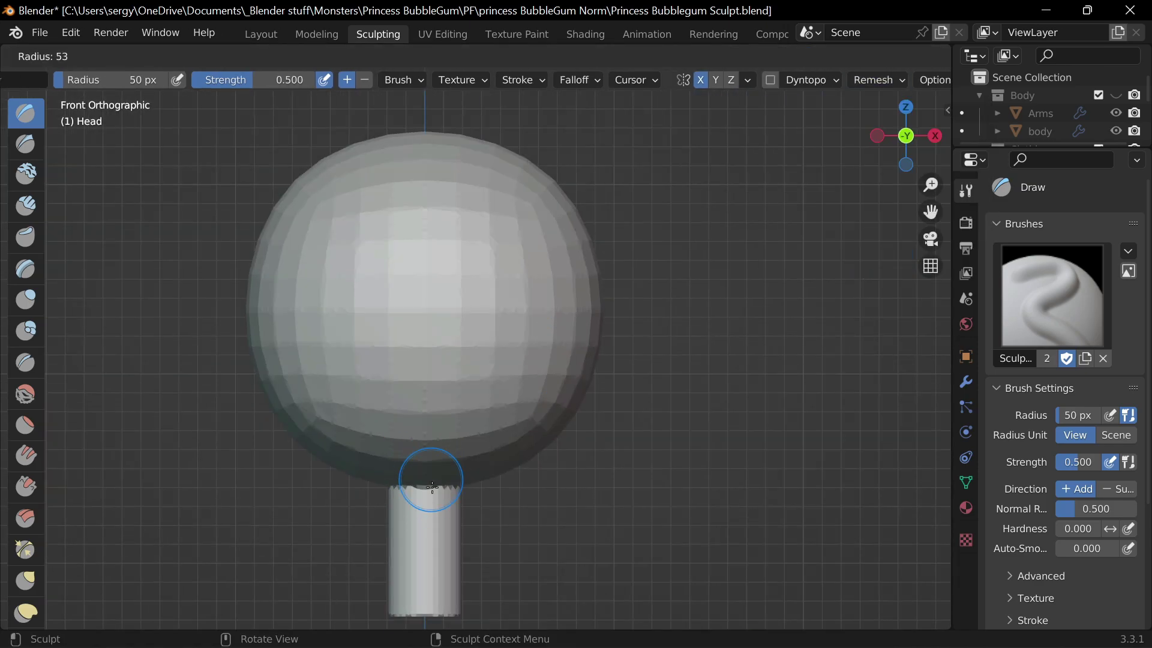
{"action": "key", "text": "shift+s"}
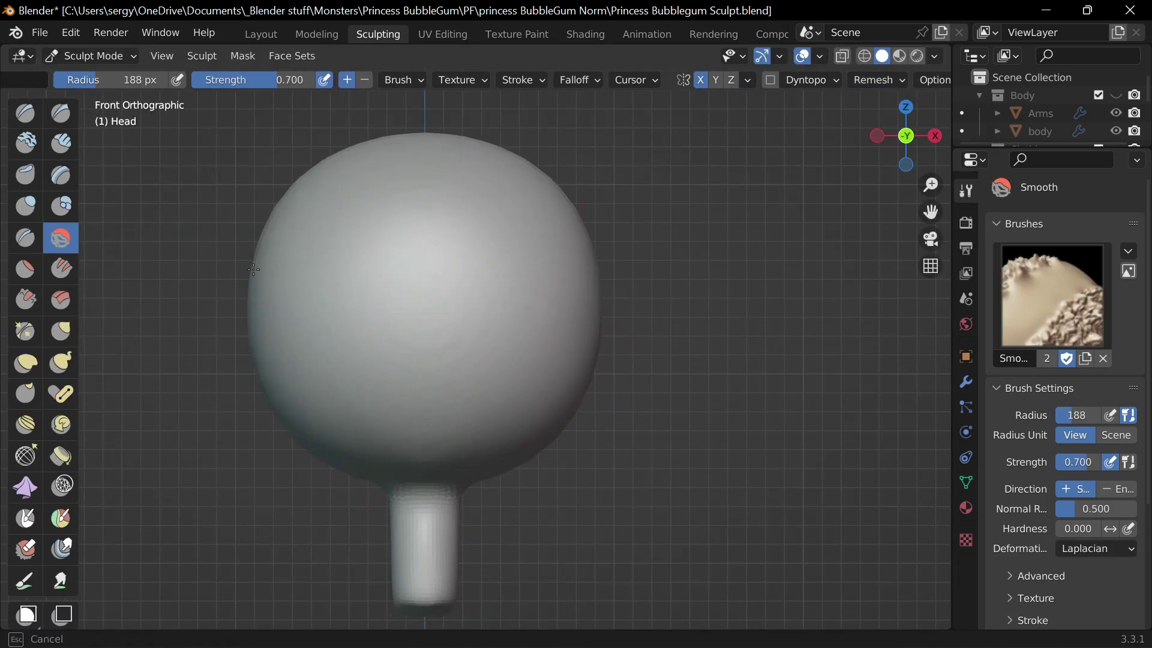
{"action": "middle_click_drag", "start_coordinate": [254, 269], "coordinate": [450, 583], "text": "alt"}
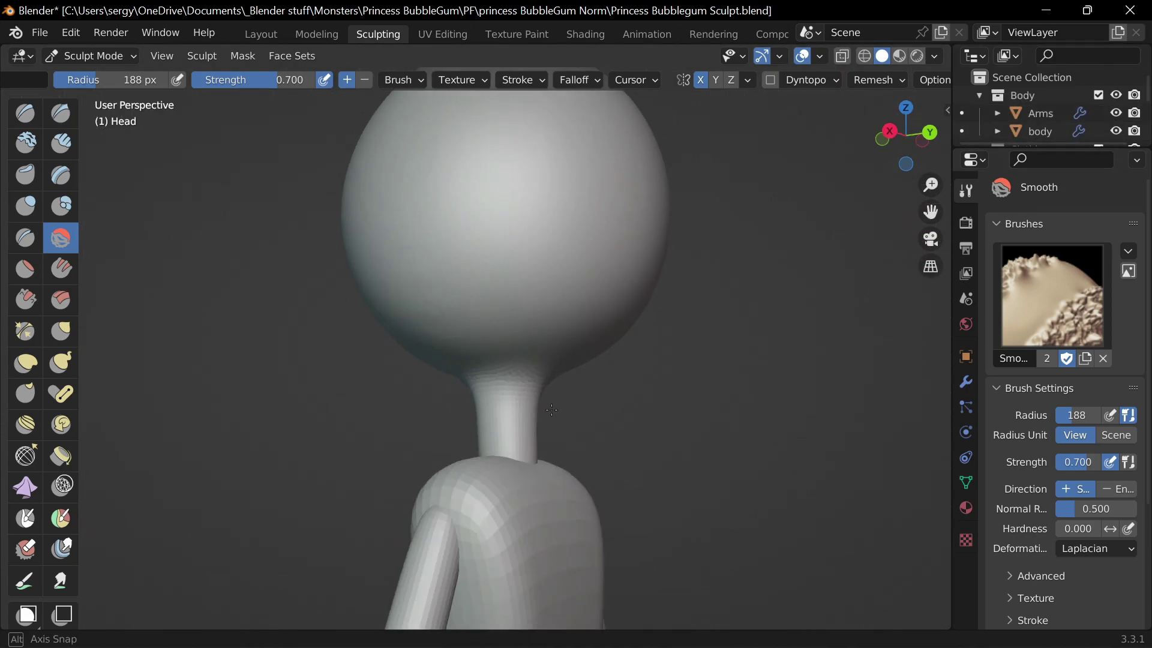
Reshape the jaw-to-neck junction with the Grab brush at 196 then about 142 px.
{"action": "middle_click_drag", "start_coordinate": [895, 139], "coordinate": [372, 297], "text": "alt"}
{"action": "key", "text": "g"}
{"action": "key", "text": "f"}
{"action": "left_click", "coordinate": [558, 327]}
{"action": "mouse_move", "coordinate": [558, 329]}
{"action": "middle_mouse_down"}
{"action": "mouse_move", "coordinate": [632, 281]}
{"action": "mouse_move", "coordinate": [420, 337]}
{"action": "middle_mouse_up"}
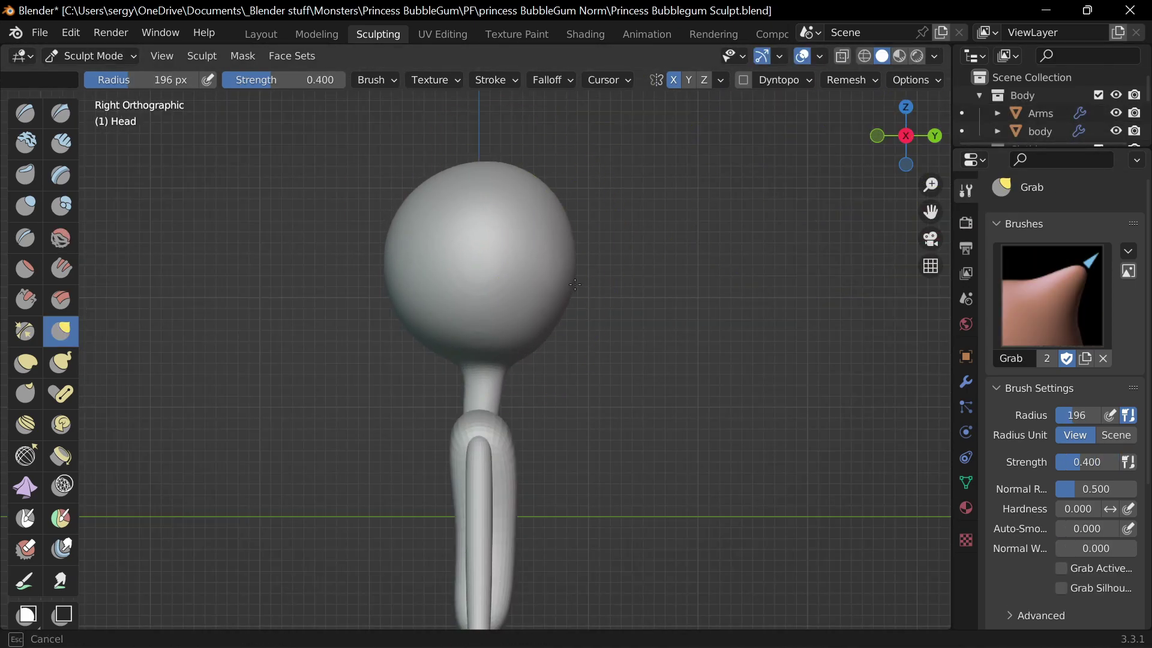
{"action": "mouse_move", "coordinate": [575, 285]}
{"action": "middle_mouse_down"}
{"action": "mouse_move", "coordinate": [540, 312]}
{"action": "mouse_move", "coordinate": [582, 340]}
{"action": "mouse_move", "coordinate": [540, 360]}
{"action": "mouse_move", "coordinate": [690, 268]}
{"action": "middle_mouse_up"}
{"action": "scroll", "coordinate": [583, 341], "scroll_direction": "up", "scroll_amount": 2}
{"action": "left_click", "coordinate": [582, 360]}
{"action": "key", "text": "ctrl+Page_Up"}
{"action": "key", "text": "ctrl+Page_Up"}
Add a small subdivided cube eye, scaled down and placed on the front of the head.
{"action": "scroll", "coordinate": [456, 255], "scroll_direction": "up", "scroll_amount": 2}
{"action": "key", "text": "shift+a"}
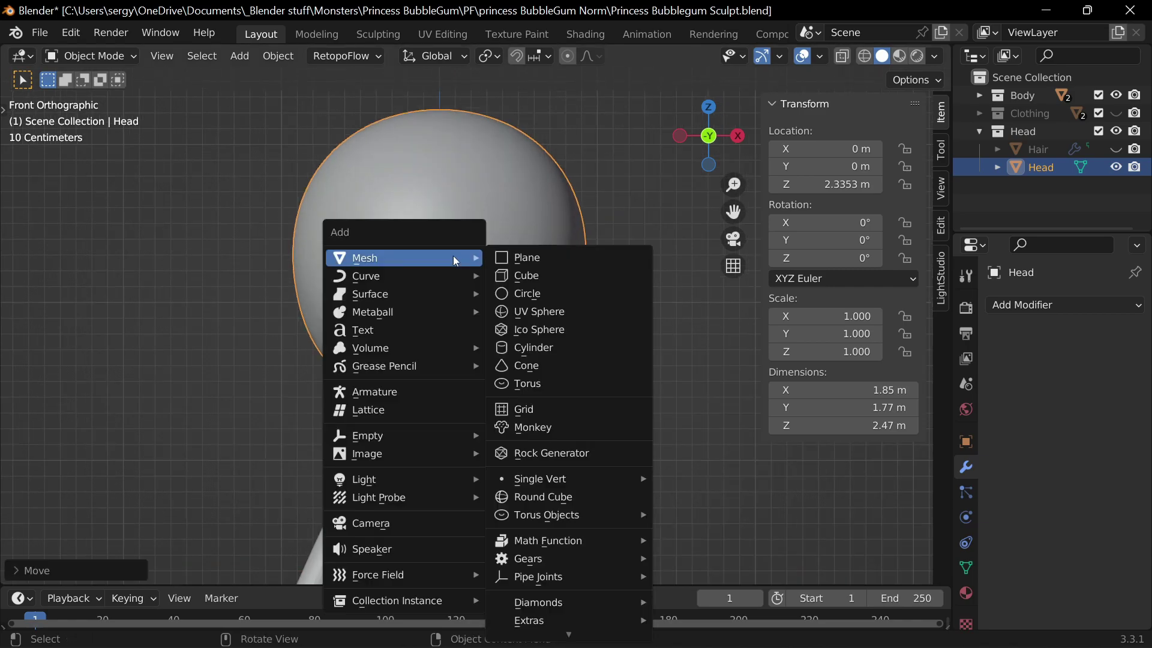
{"action": "left_click", "coordinate": [516, 275]}
{"action": "key", "text": "ctrl+3"}
{"action": "key", "text": "s"}
{"action": "key", "text": "g"}
{"action": "left_click", "coordinate": [465, 337]}
{"action": "key", "text": "KP_3"}
{"action": "key", "text": "g"}
{"action": "key", "text": "y"}
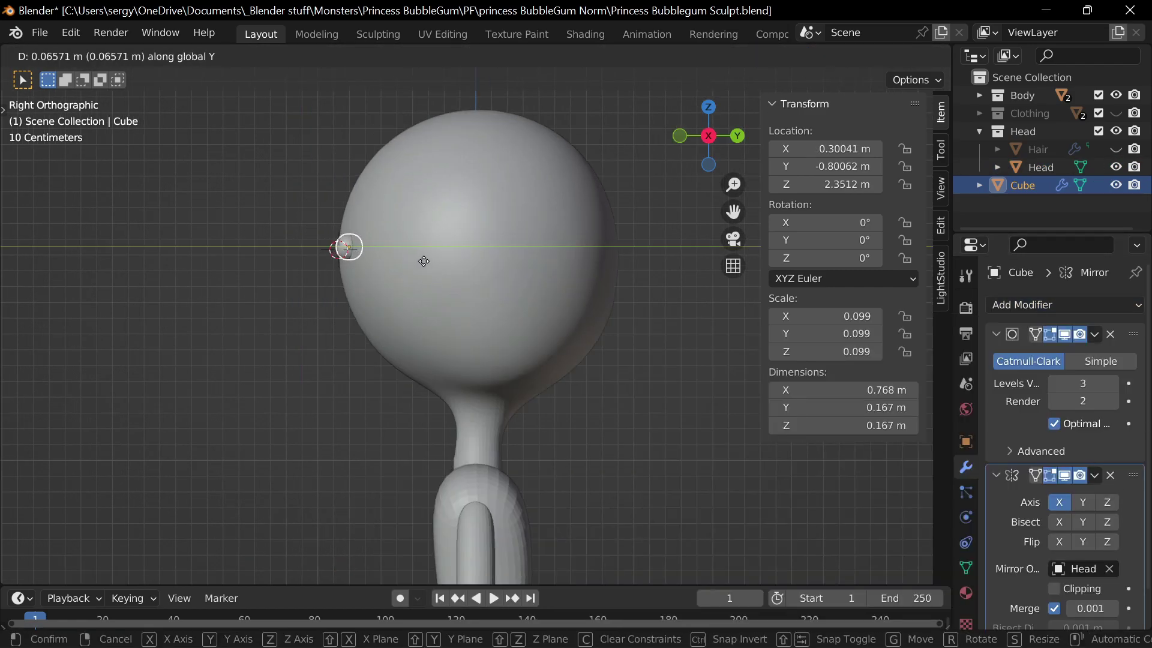
{"action": "key", "text": "KP_1"}
In Sculpt mode, shrink the brush, edit the remesh voxel size and pick the Crease brush.
{"action": "left_click", "coordinate": [377, 38]}
{"action": "key", "text": "f"}
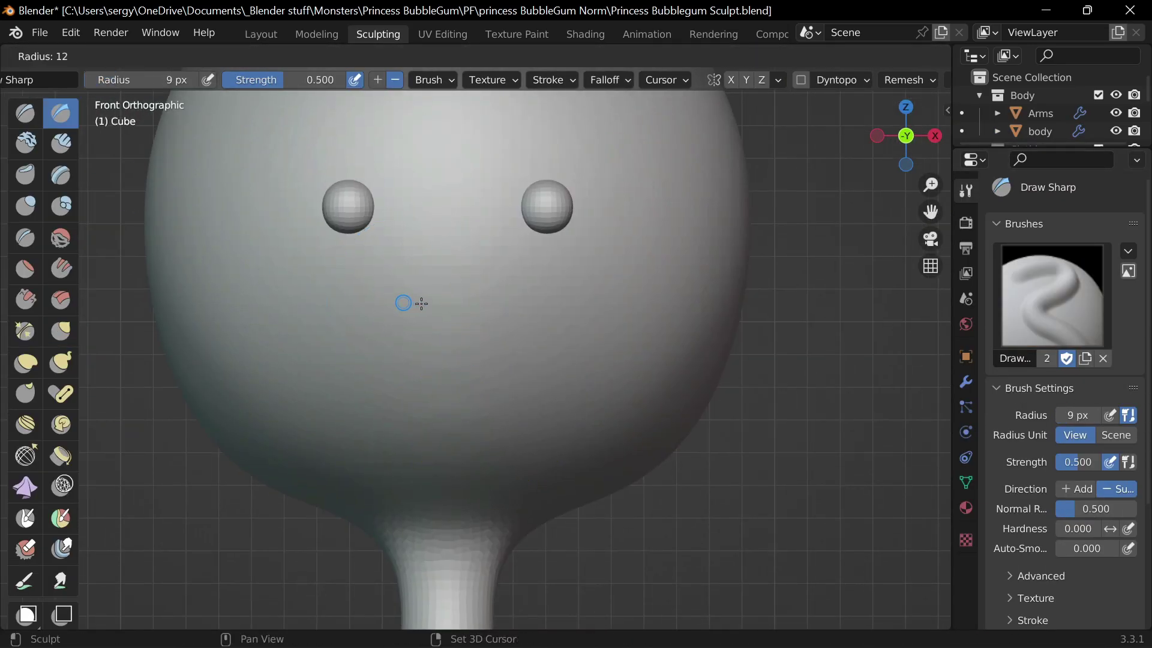
{"action": "left_click", "coordinate": [421, 303]}
{"action": "left_click", "coordinate": [907, 80]}
{"action": "double_click", "coordinate": [922, 115]}
{"action": "type", "text": "0.0"}
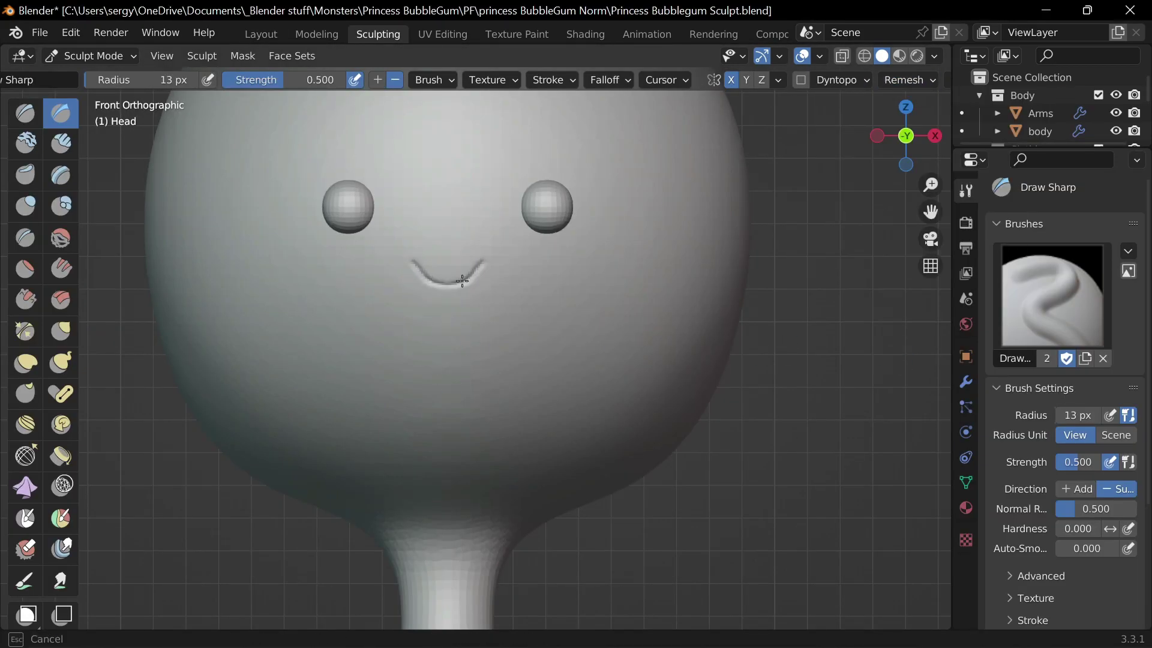
{"action": "key", "text": "shift+c"}
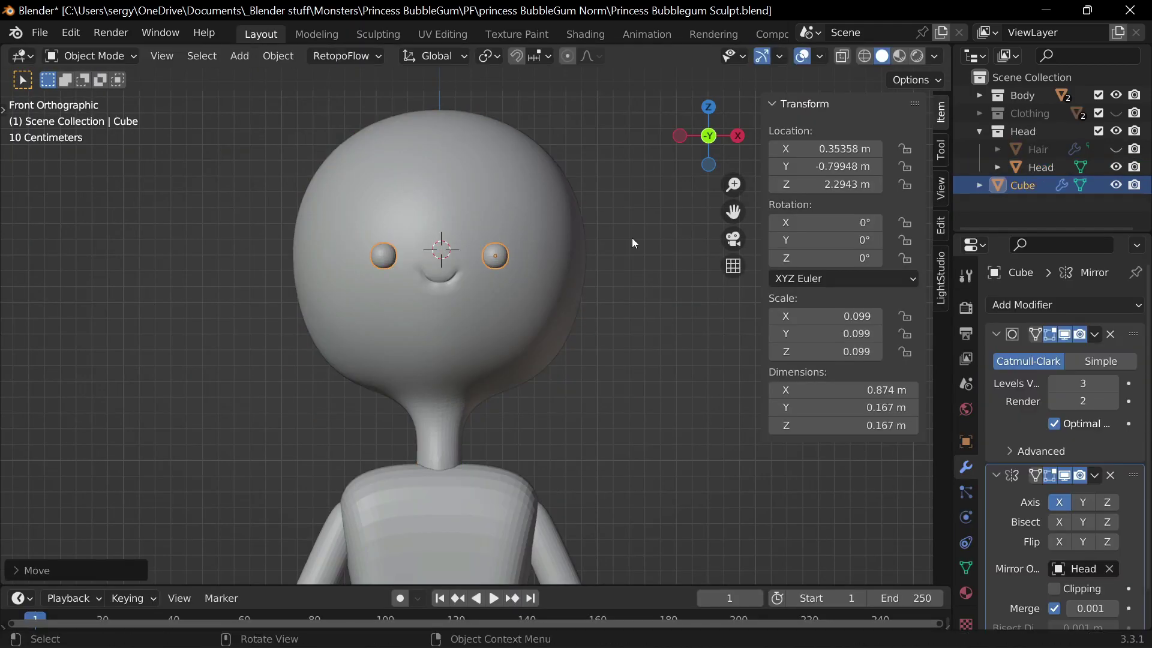
Start sculpting the hair cap and pull its sides down with the Grab brush.
{"action": "left_click", "coordinate": [399, 45]}
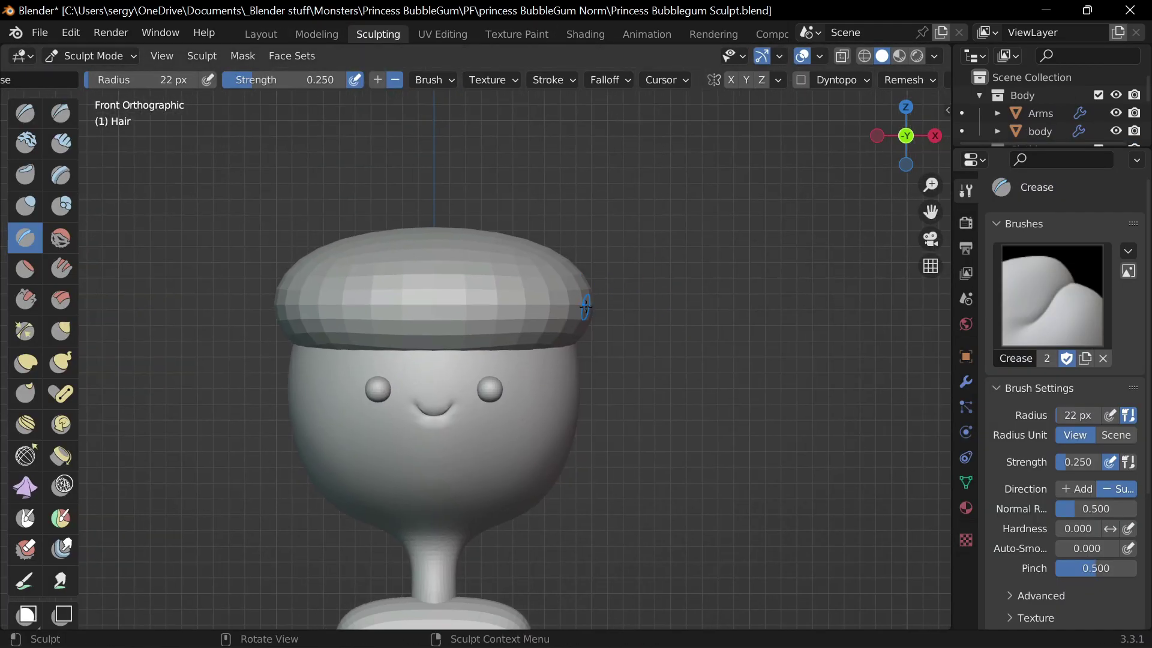
{"action": "key", "text": "s"}
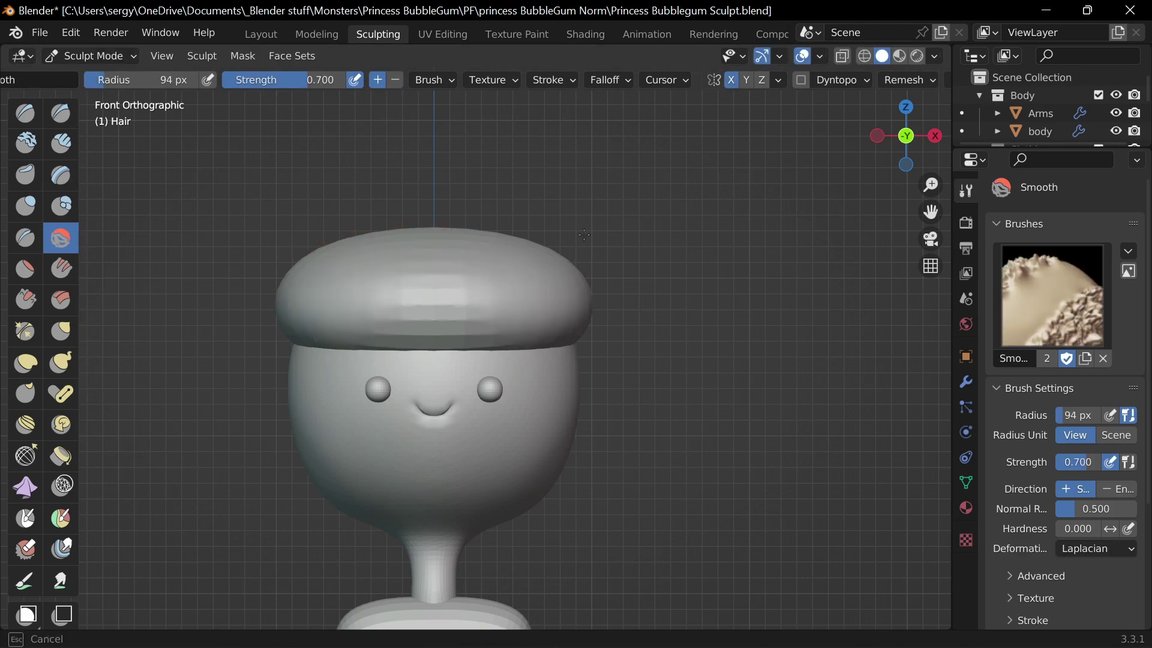
{"action": "middle_click_drag", "start_coordinate": [585, 234], "coordinate": [555, 277], "text": "alt"}
{"action": "key", "text": "KP_7"}
{"action": "key", "text": "KP_1"}
{"action": "key", "text": "g"}
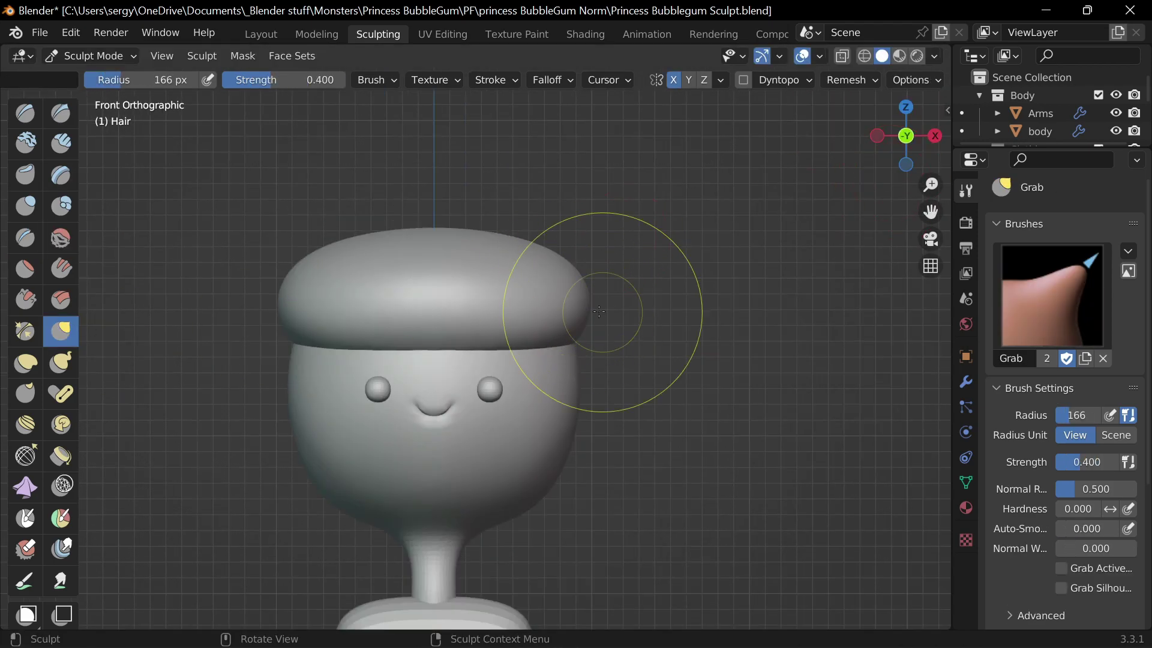
{"action": "left_click_drag", "start_coordinate": [588, 217], "coordinate": [591, 345]}
Enlarge the Grab brush to about 106 px, checking side and front views.
{"action": "key", "text": "KP_3"}
{"action": "key", "text": "f"}
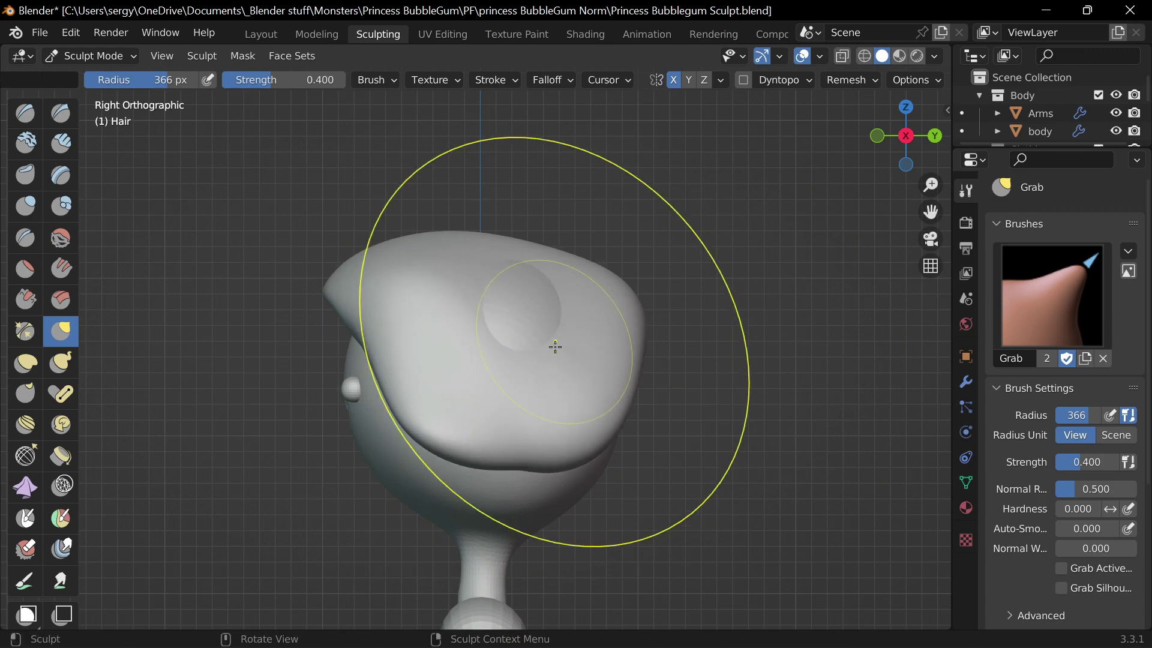
{"action": "mouse_move", "coordinate": [548, 328]}
{"action": "middle_mouse_down"}
{"action": "mouse_move", "coordinate": [472, 416]}
{"action": "mouse_move", "coordinate": [568, 460]}
{"action": "mouse_move", "coordinate": [369, 305]}
{"action": "mouse_move", "coordinate": [465, 277]}
{"action": "middle_mouse_up"}
{"action": "key", "text": "f"}
{"action": "left_click", "coordinate": [568, 460]}
{"action": "key", "text": "f"}
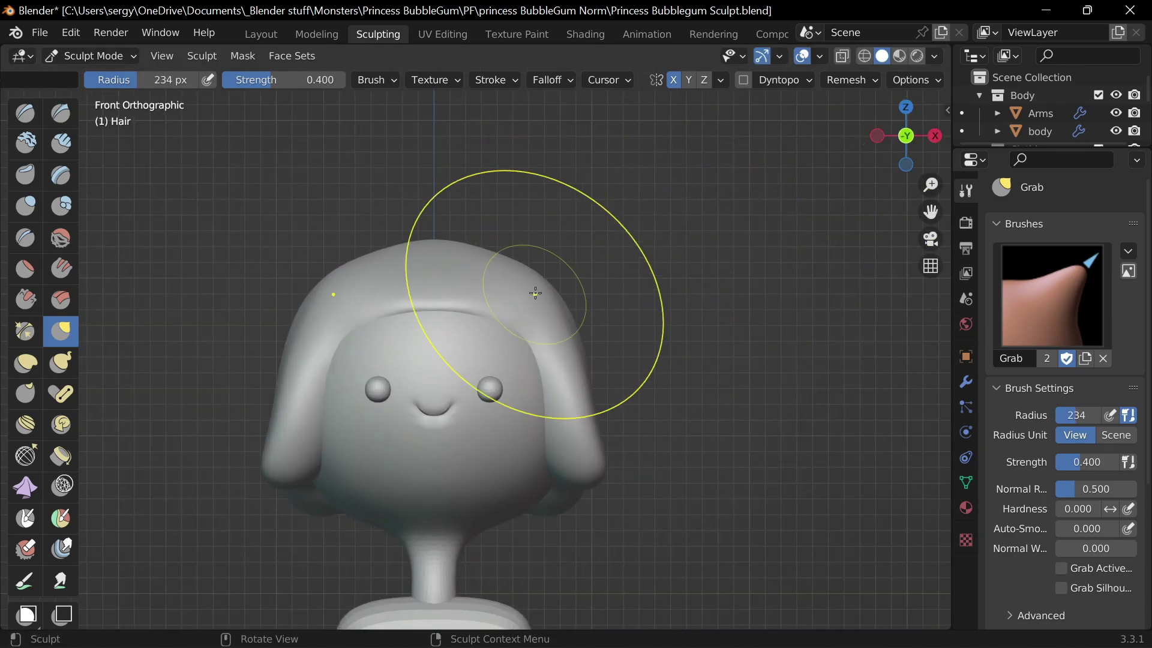
{"action": "left_click", "coordinate": [466, 277]}
{"action": "key", "text": "f"}
{"action": "left_click", "coordinate": [603, 348]}
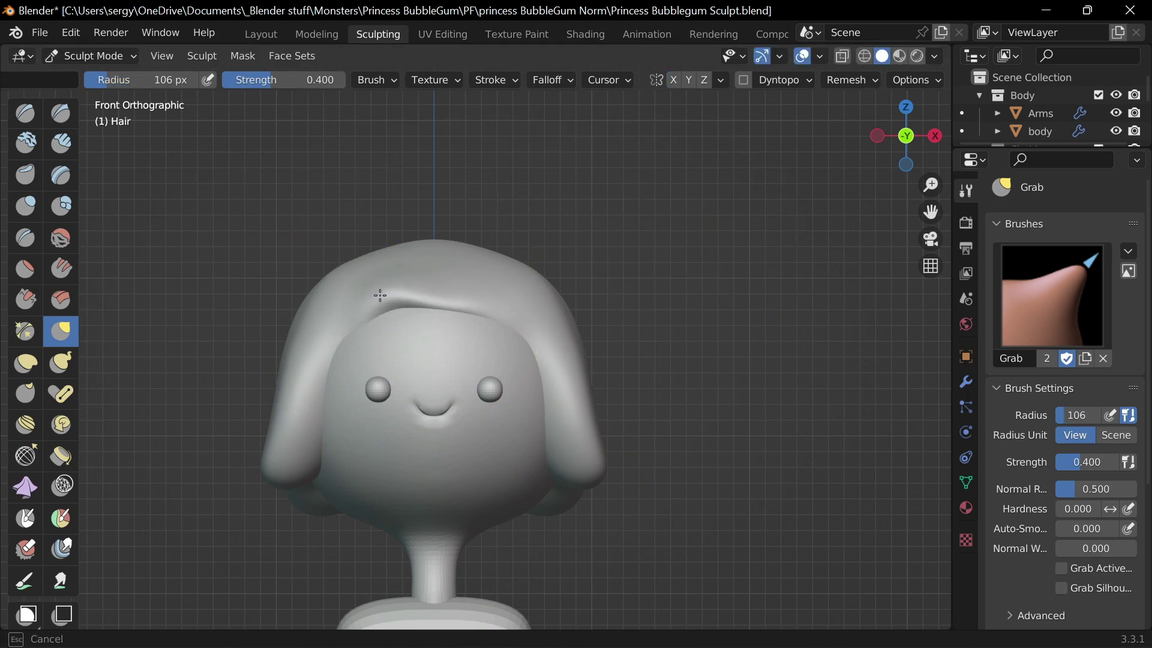
Reshape the fringe edge so it sweeps across the forehead.
{"action": "middle_click_drag", "start_coordinate": [603, 348], "coordinate": [506, 344]}
{"action": "middle_click_drag", "start_coordinate": [478, 404], "coordinate": [367, 302]}
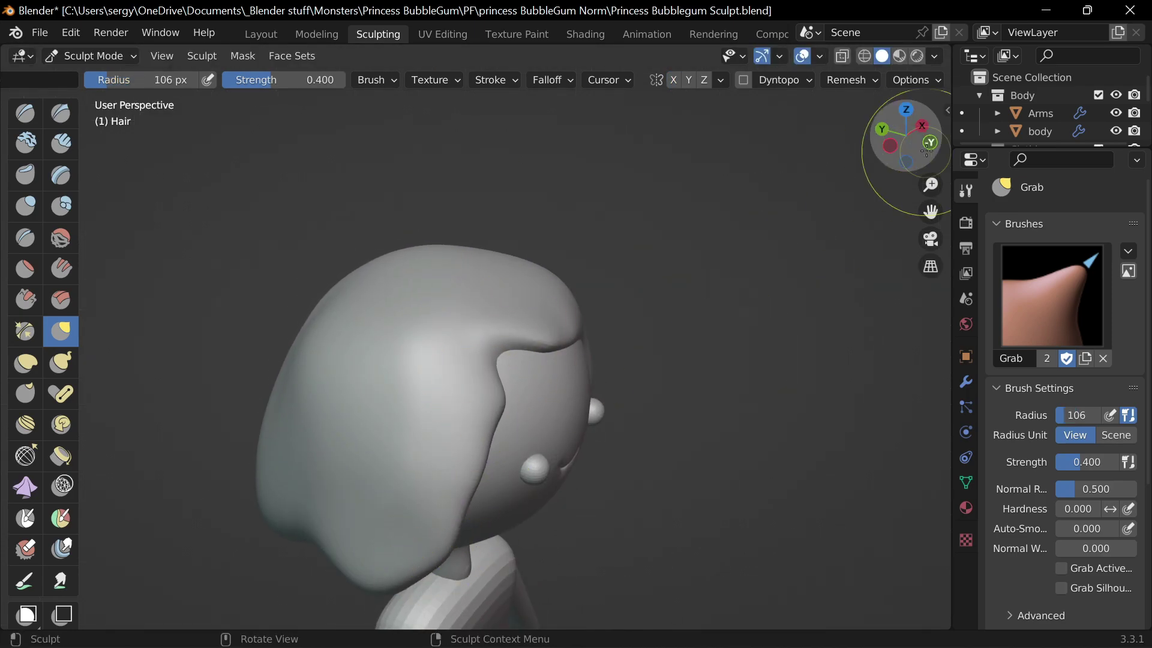
{"action": "key", "text": "f"}
{"action": "left_click", "coordinate": [585, 390]}
{"action": "middle_click_drag", "start_coordinate": [585, 390], "coordinate": [476, 309], "text": "alt"}
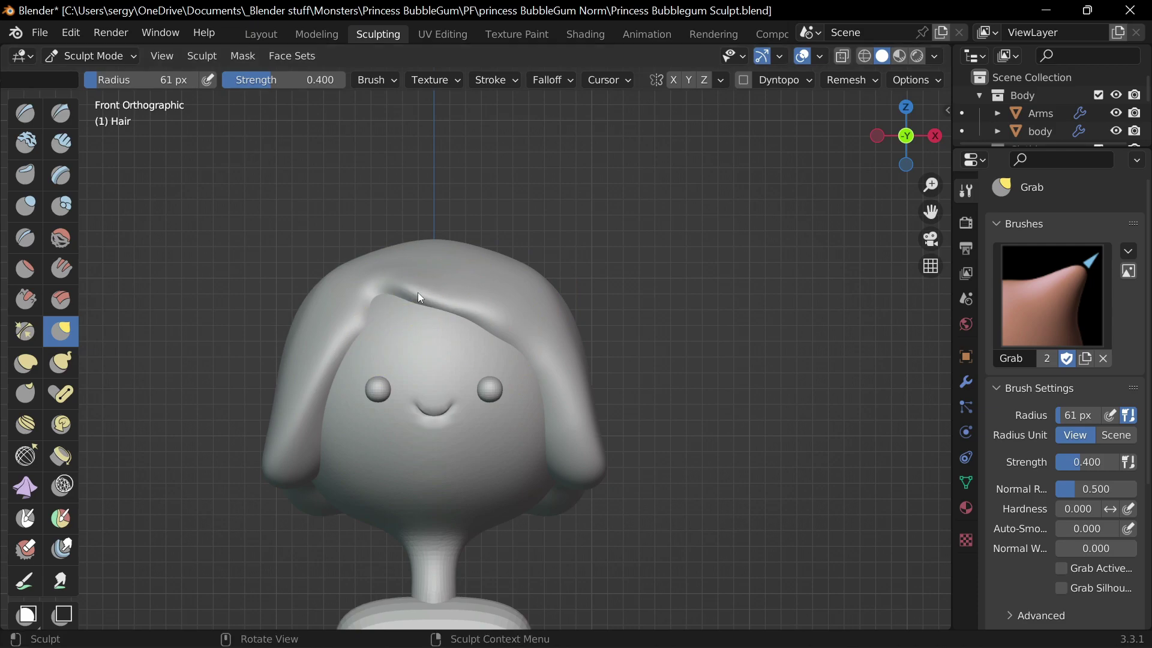
Curl the fringe tip down above the right eye with the Grab brush.
{"action": "key", "text": "shift+c"}
{"action": "key", "text": "g"}
{"action": "mouse_move", "coordinate": [390, 317]}
{"action": "middle_mouse_down"}
{"action": "mouse_move", "coordinate": [382, 343]}
{"action": "mouse_move", "coordinate": [411, 257]}
{"action": "mouse_move", "coordinate": [406, 238]}
{"action": "middle_mouse_up"}
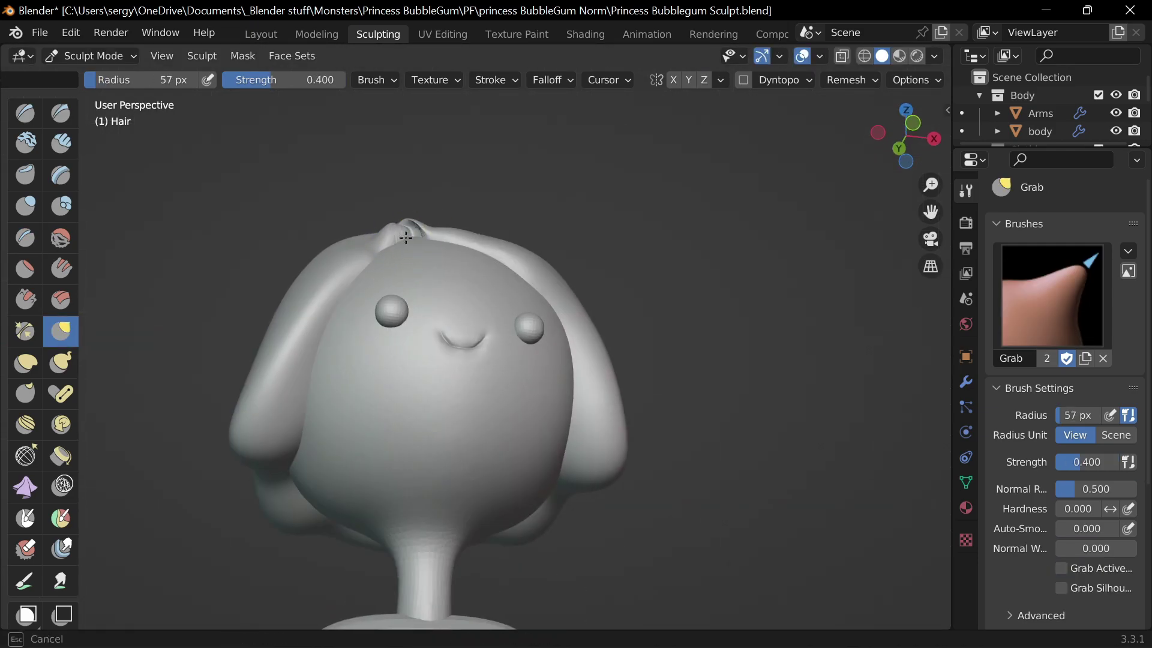
{"action": "left_click", "coordinate": [901, 121]}
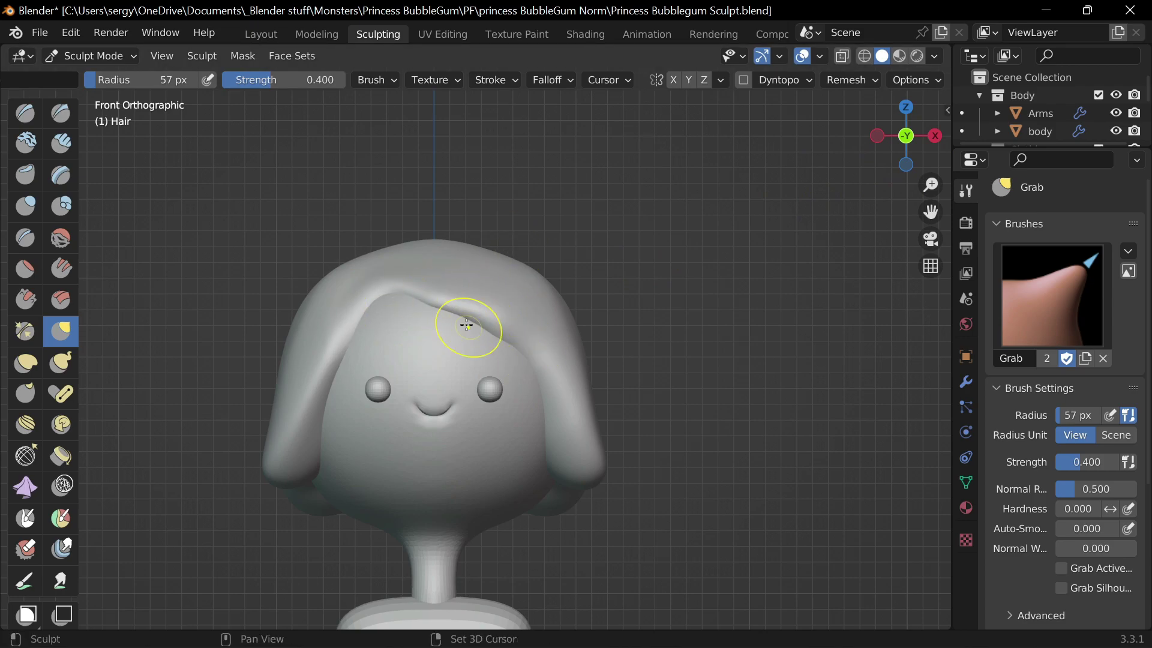
{"action": "middle_click_drag", "start_coordinate": [484, 332], "coordinate": [400, 354]}
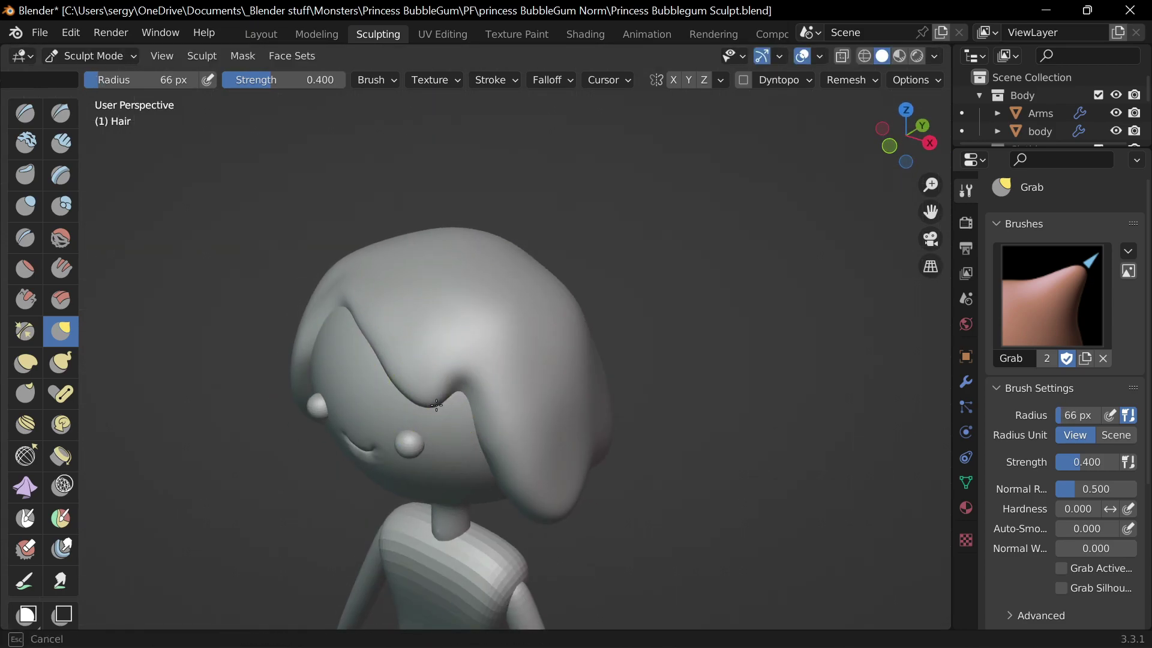
{"action": "key", "text": "KP_1"}
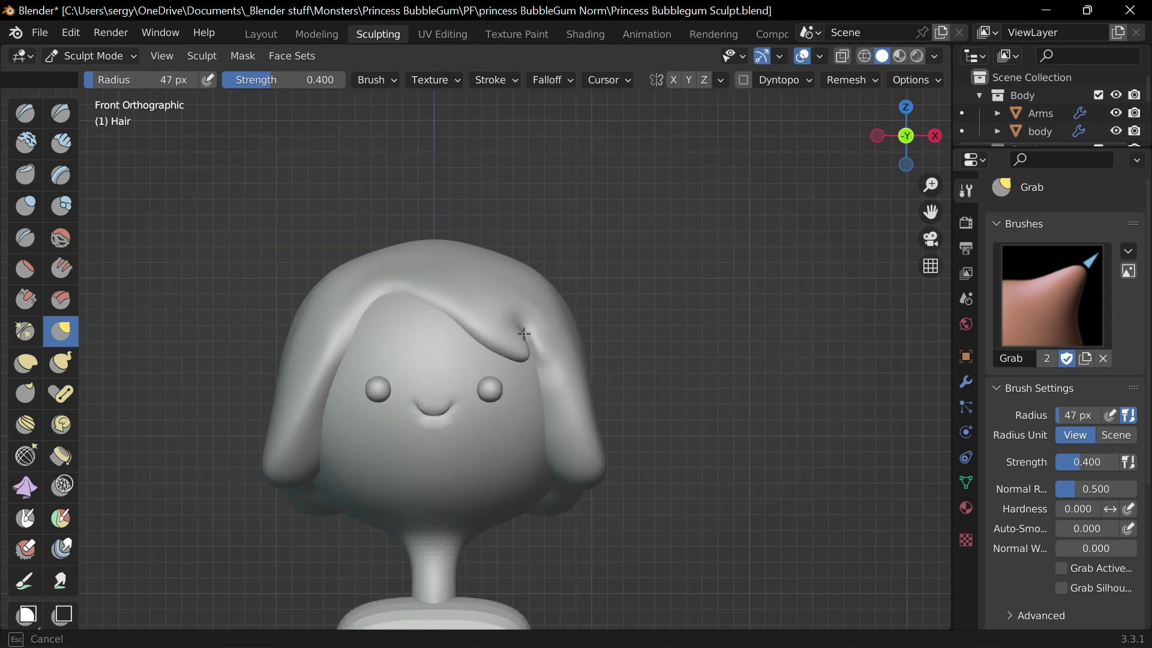
{"action": "left_click_drag", "start_coordinate": [524, 334], "coordinate": [527, 336]}
{"action": "middle_click_drag", "start_coordinate": [527, 336], "coordinate": [450, 283]}
{"action": "key", "text": "KP_1"}
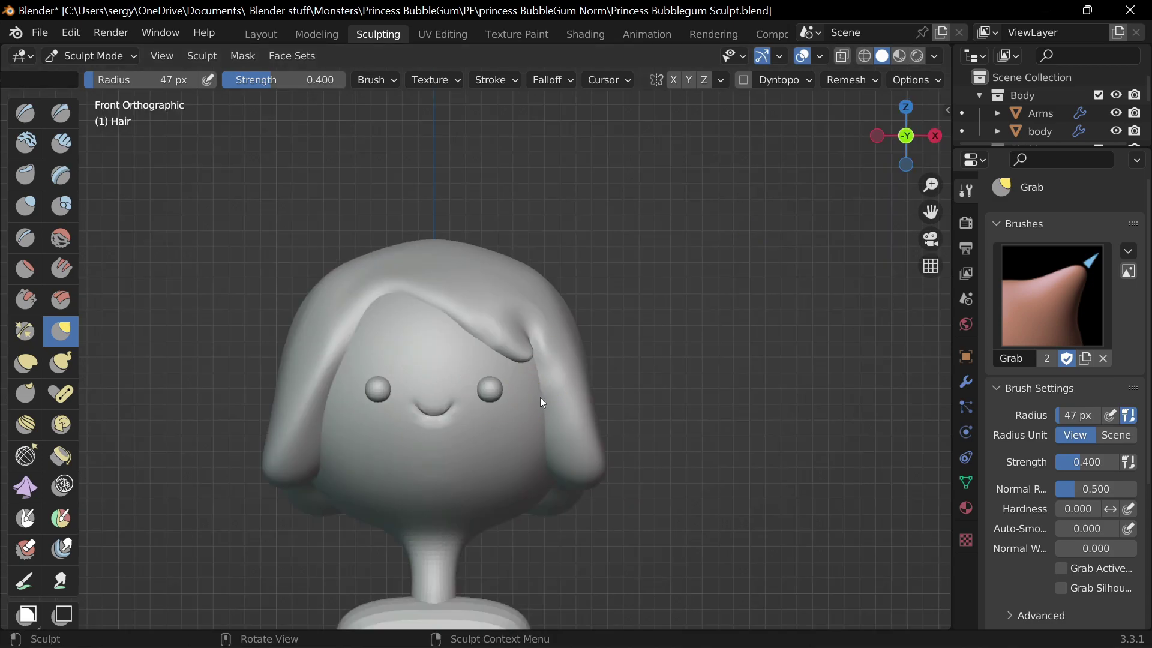
Orbit around to inspect the back of the hair, then return to the face.
{"action": "left_click", "coordinate": [906, 136]}
{"action": "left_click_drag", "start_coordinate": [906, 136], "coordinate": [594, 336]}
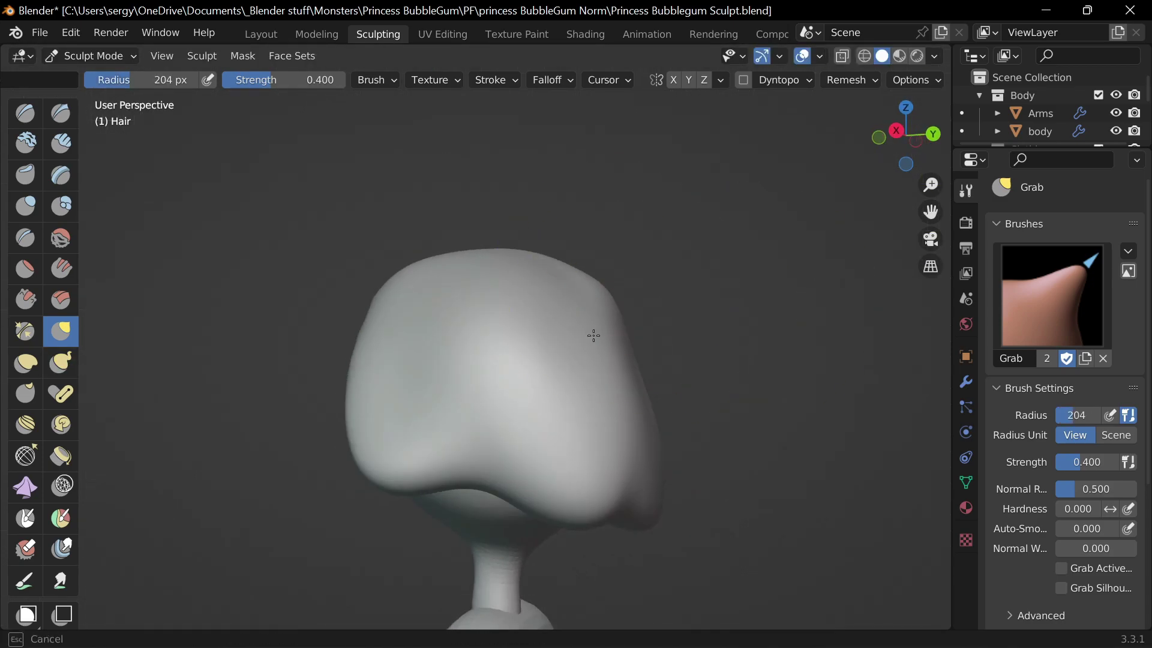
{"action": "middle_click_drag", "start_coordinate": [594, 336], "coordinate": [506, 470]}
{"action": "key", "text": "KP_1"}
{"action": "key", "text": "ctrl+KP_1"}
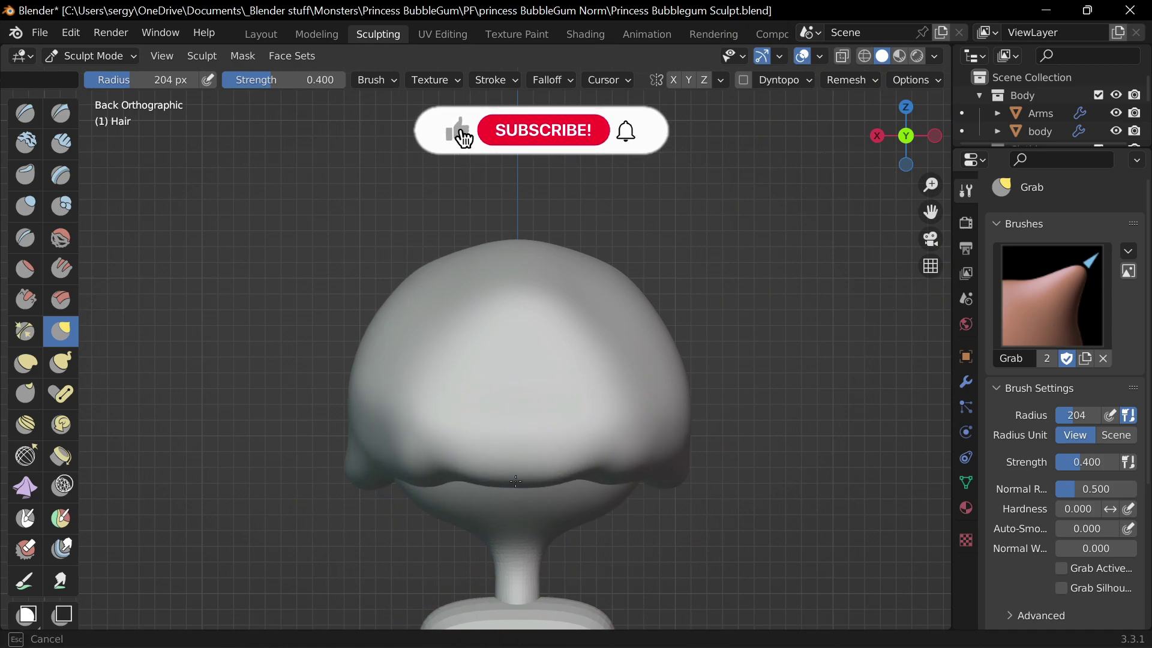
{"action": "middle_click_drag", "start_coordinate": [505, 470], "coordinate": [603, 384], "text": "alt"}
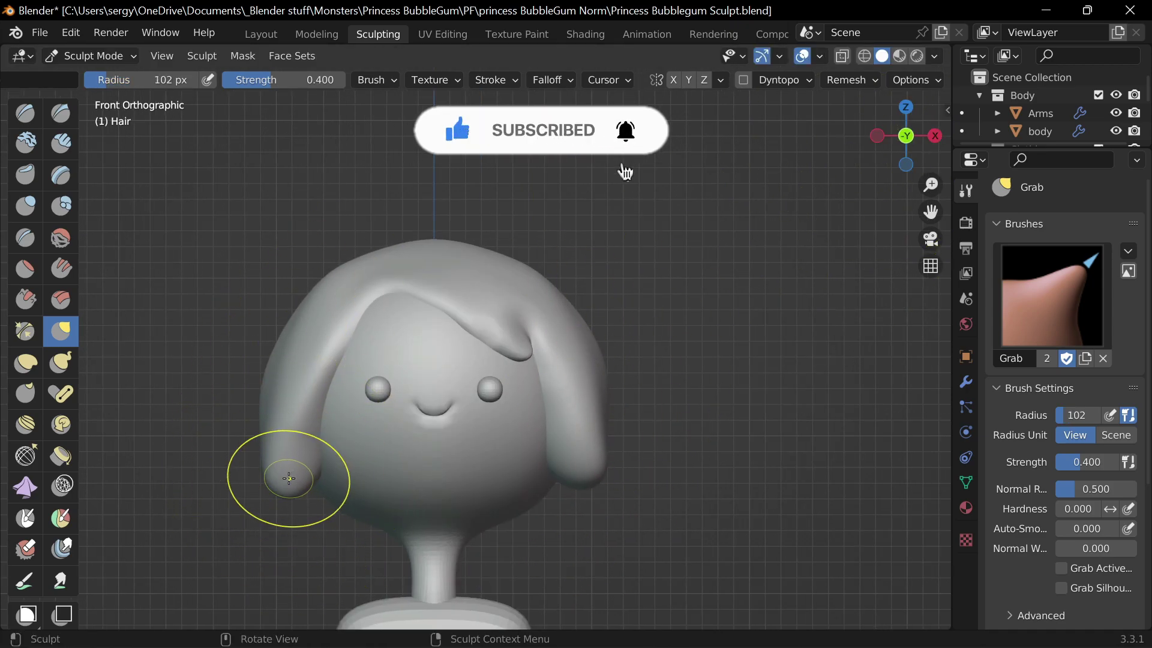
{"action": "left_click", "coordinate": [877, 135]}
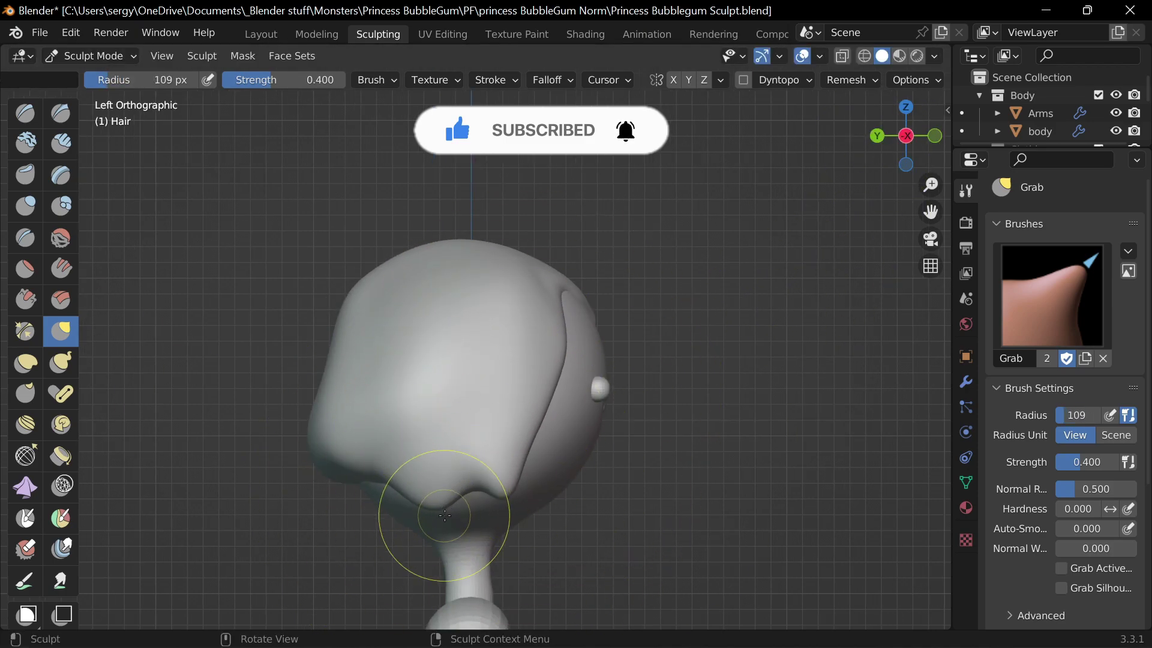
Tuck the left hair lock's tip toward the chin and zoom out to the bust.
{"action": "key", "text": "k"}
{"action": "key", "text": "g"}
{"action": "key", "text": "KP_1"}
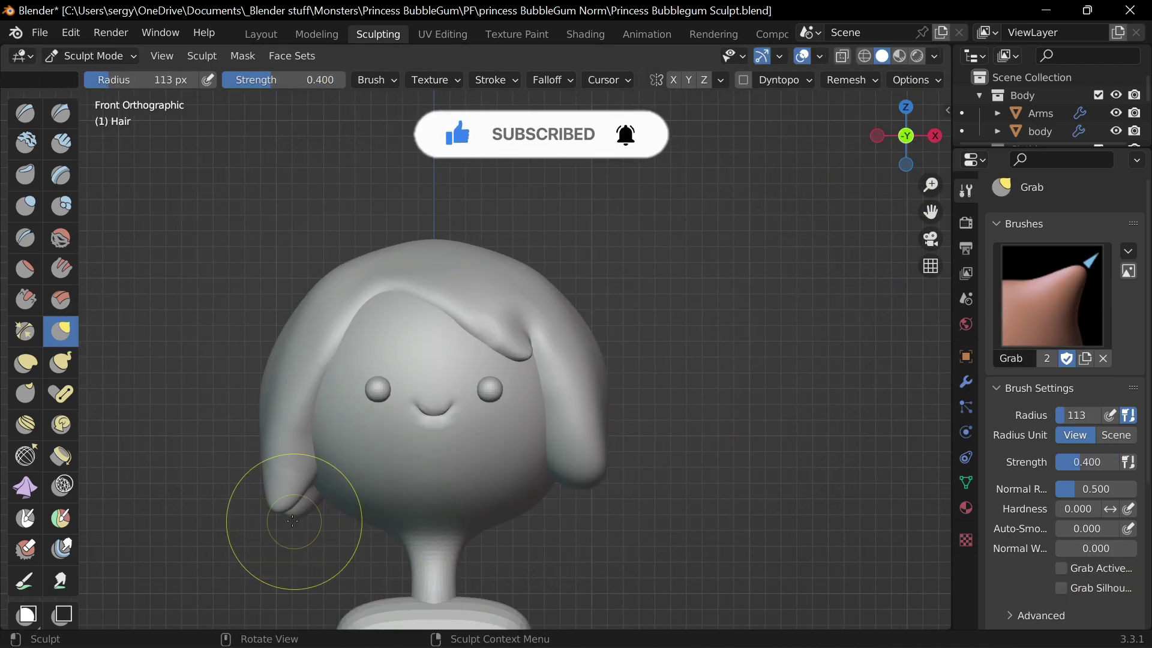
{"action": "left_click_drag", "start_coordinate": [906, 135], "coordinate": [909, 165]}
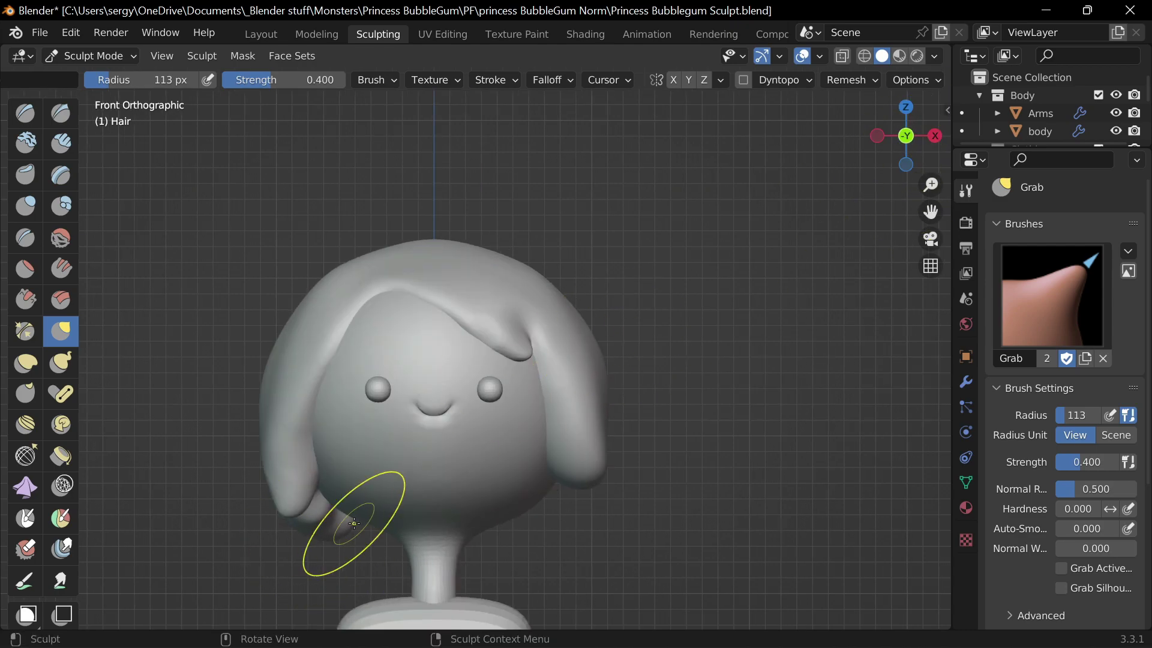
{"action": "scroll", "coordinate": [367, 544], "scroll_direction": "down", "scroll_amount": 3}
{"action": "middle_click_drag", "start_coordinate": [367, 545], "coordinate": [420, 528]}
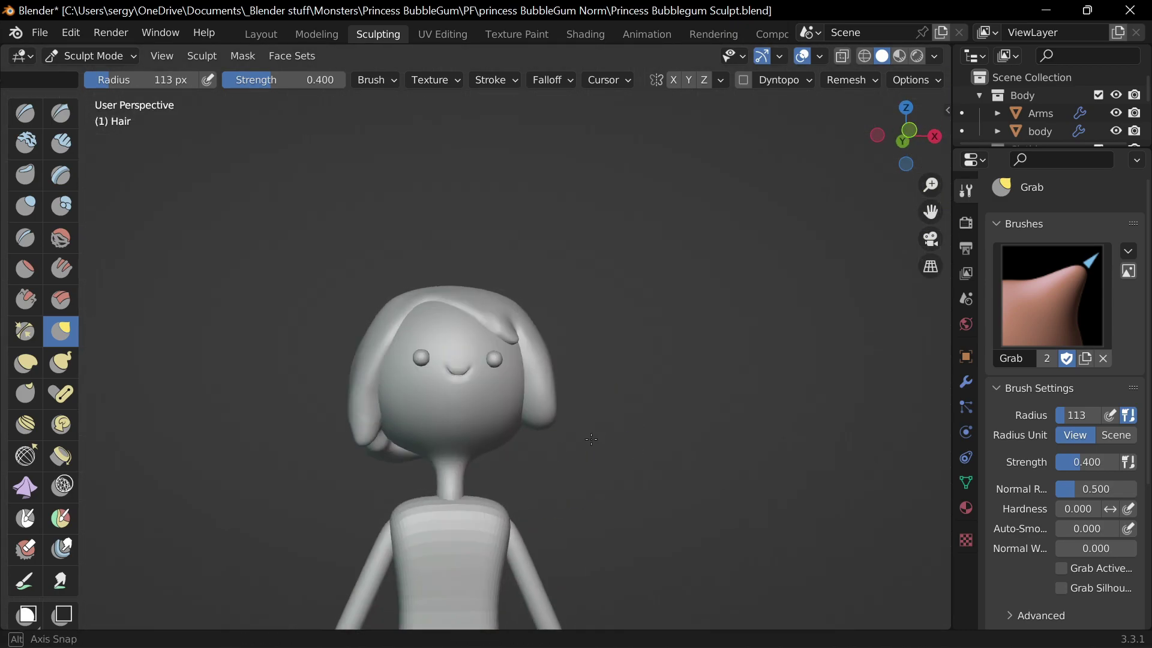
Set the brush to 163 px and pinch the hair lock's tip into a sharper edge.
{"action": "key", "text": "KP_1"}
{"action": "key", "text": "f"}
{"action": "left_click", "coordinate": [490, 291]}
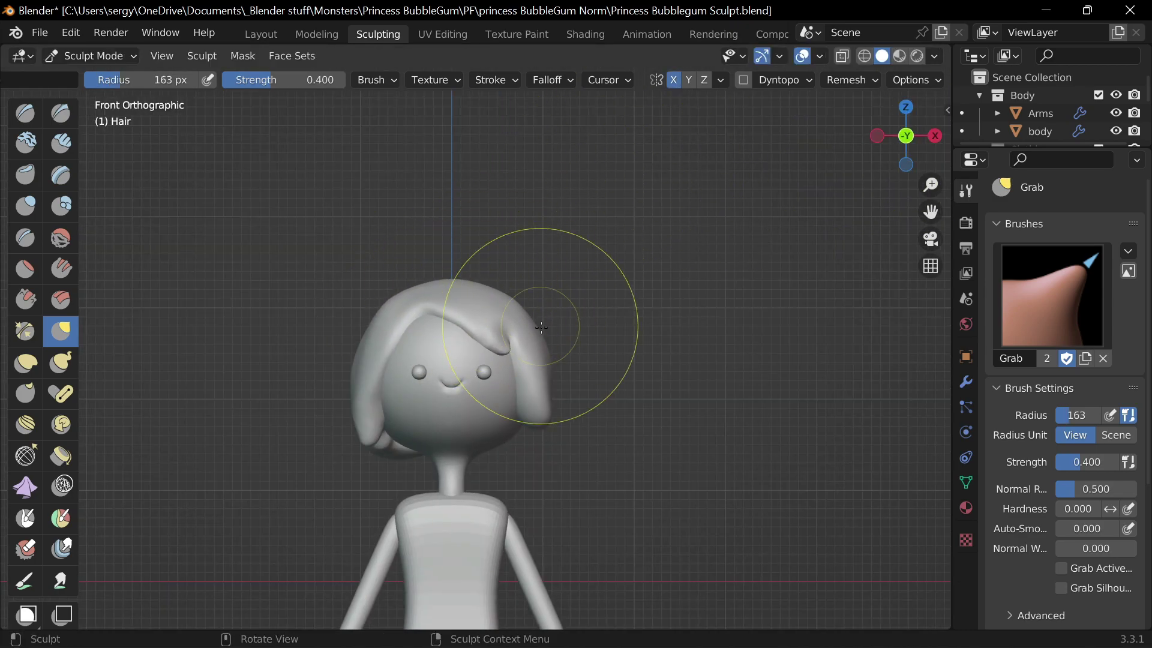
{"action": "middle_click_drag", "start_coordinate": [541, 327], "coordinate": [405, 319]}
{"action": "left_click", "coordinate": [25, 331]}
{"action": "key", "text": "KP_1"}
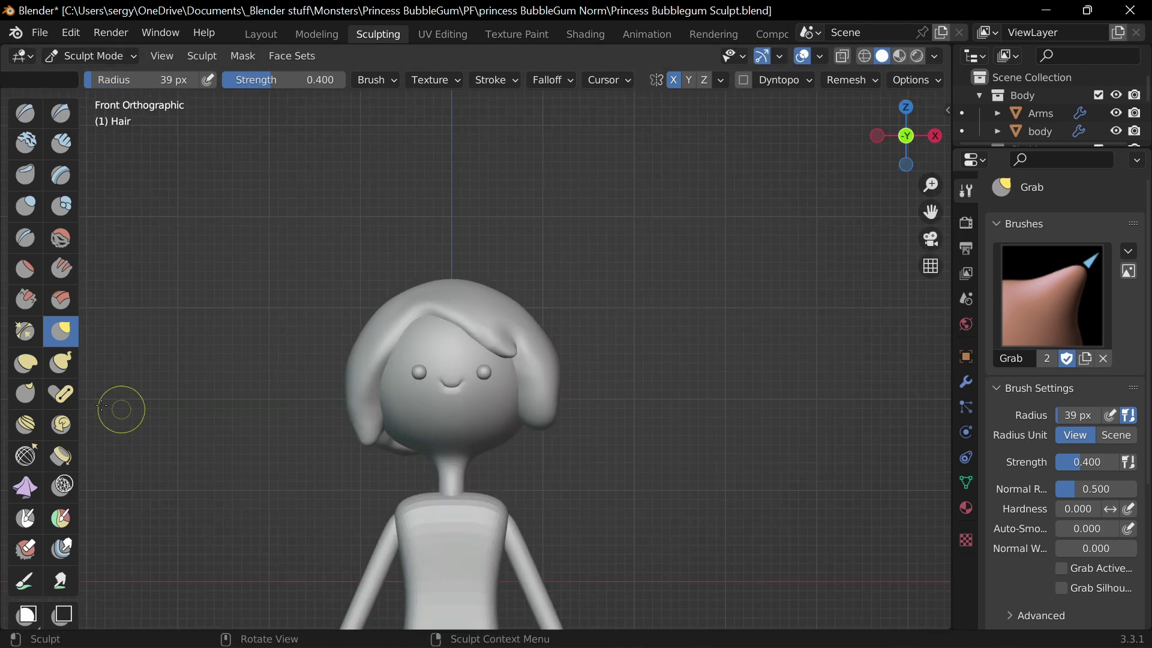
{"action": "mouse_move", "coordinate": [116, 406]}
{"action": "middle_mouse_down"}
{"action": "mouse_move", "coordinate": [384, 400]}
{"action": "mouse_move", "coordinate": [590, 347]}
{"action": "mouse_move", "coordinate": [474, 471]}
{"action": "mouse_move", "coordinate": [707, 408]}
{"action": "mouse_move", "coordinate": [649, 130]}
{"action": "mouse_move", "coordinate": [594, 304]}
{"action": "middle_mouse_up"}
{"action": "key", "text": "g"}
{"action": "key", "text": "p"}
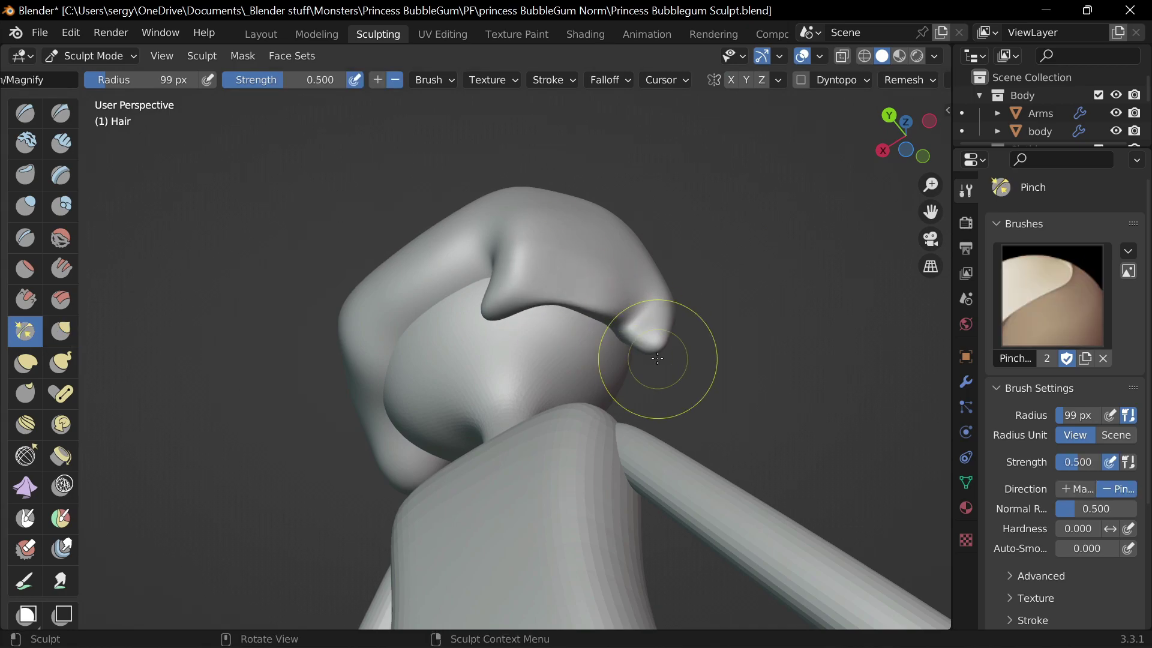
{"action": "mouse_move", "coordinate": [658, 358]}
{"action": "middle_mouse_down"}
{"action": "mouse_move", "coordinate": [492, 372]}
{"action": "mouse_move", "coordinate": [396, 468]}
{"action": "middle_mouse_up"}
Shape the left hair lock into a pointed tip with the Grab brush.
{"action": "key", "text": "g"}
{"action": "key", "text": "ctrl+KP_3"}
{"action": "key", "text": "KP_1"}
{"action": "left_click_drag", "start_coordinate": [339, 480], "coordinate": [325, 458]}
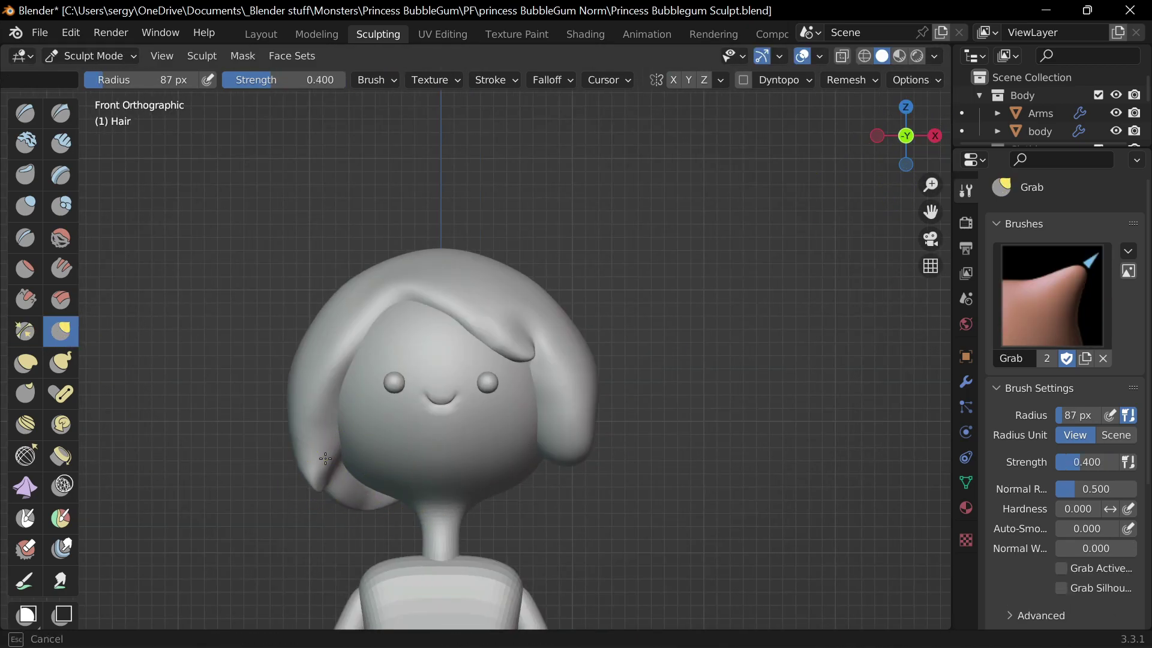
{"action": "mouse_move", "coordinate": [325, 459]}
{"action": "middle_mouse_down"}
{"action": "mouse_move", "coordinate": [424, 329]}
{"action": "mouse_move", "coordinate": [536, 402]}
{"action": "mouse_move", "coordinate": [385, 305]}
{"action": "middle_mouse_up"}
{"action": "key", "text": "k"}
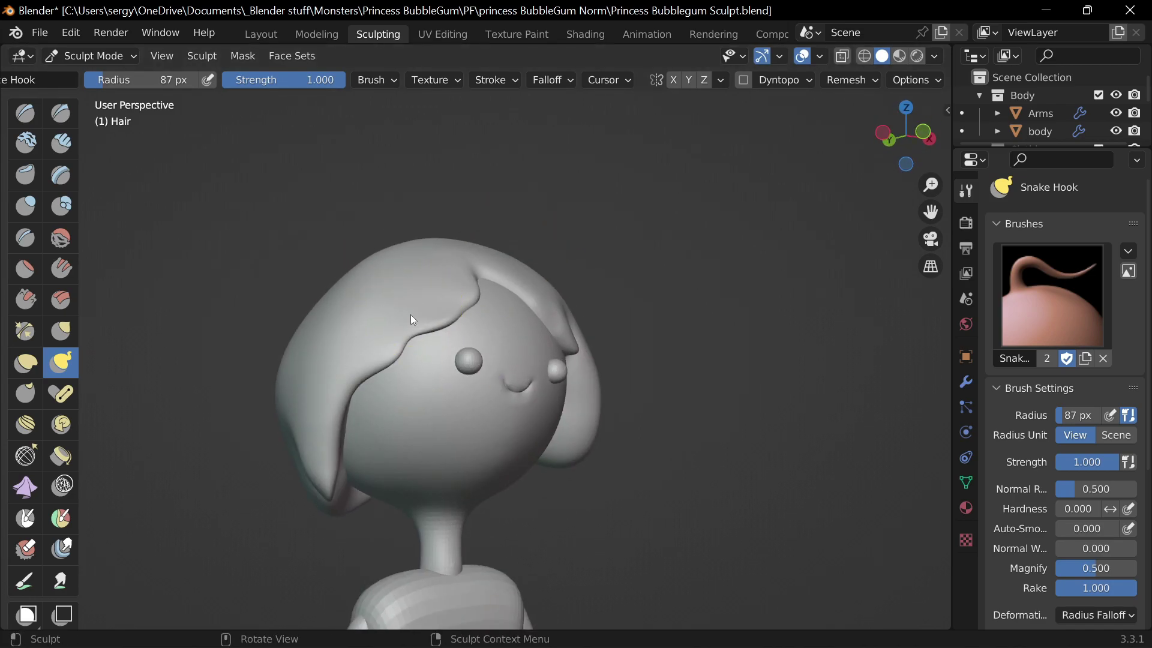
{"action": "key", "text": "KP_1"}
Check the fringe from above and set the Grab brush to 95 px.
{"action": "middle_click_drag", "start_coordinate": [586, 288], "coordinate": [399, 404]}
{"action": "key", "text": "g"}
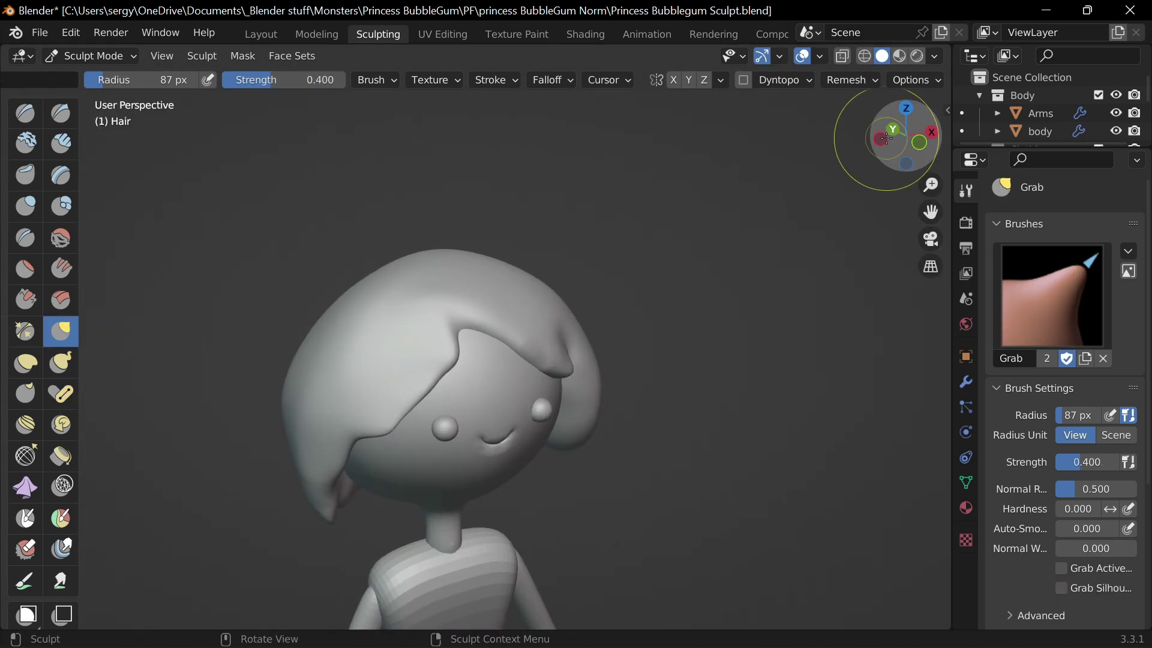
{"action": "key", "text": "KP_1"}
{"action": "mouse_move", "coordinate": [420, 324]}
{"action": "middle_mouse_down"}
{"action": "mouse_move", "coordinate": [420, 355]}
{"action": "mouse_move", "coordinate": [396, 336]}
{"action": "middle_mouse_up"}
{"action": "key", "text": "m"}
{"action": "key", "text": "g"}
{"action": "key", "text": "f"}
{"action": "left_click", "coordinate": [388, 329]}
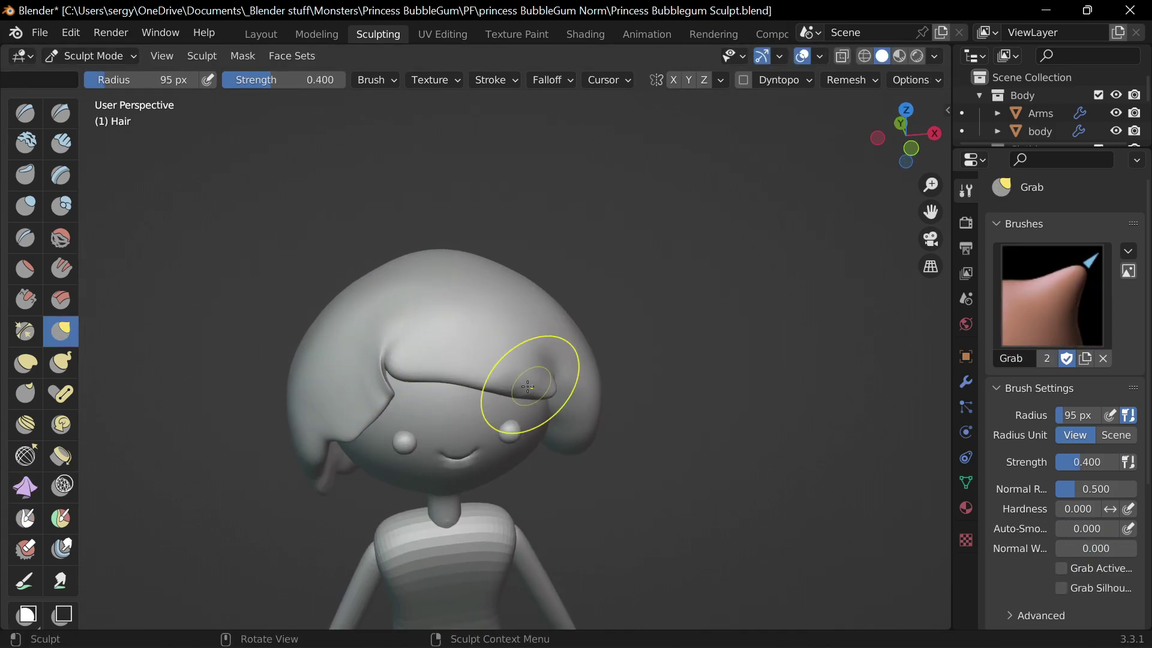
{"action": "key", "text": "KP_1"}
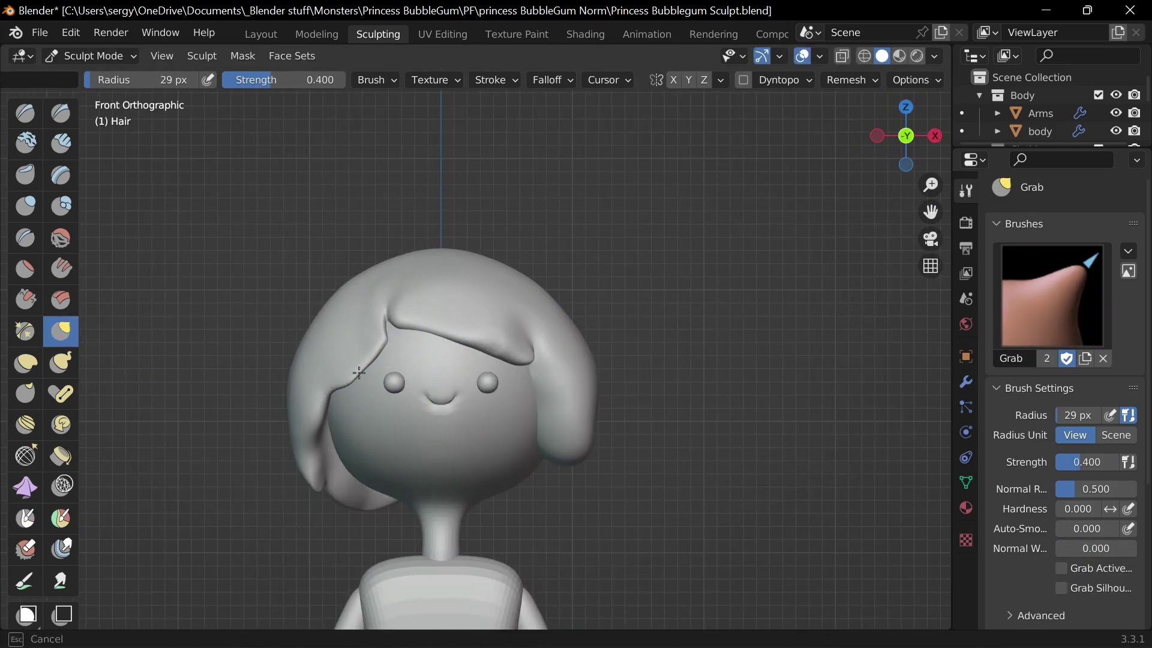
Set the brush to 91 px, save, and pull the right hair lock up and inward.
{"action": "left_click", "coordinate": [511, 289]}
{"action": "middle_click_drag", "start_coordinate": [512, 289], "coordinate": [456, 299]}
{"action": "key", "text": "KP_1"}
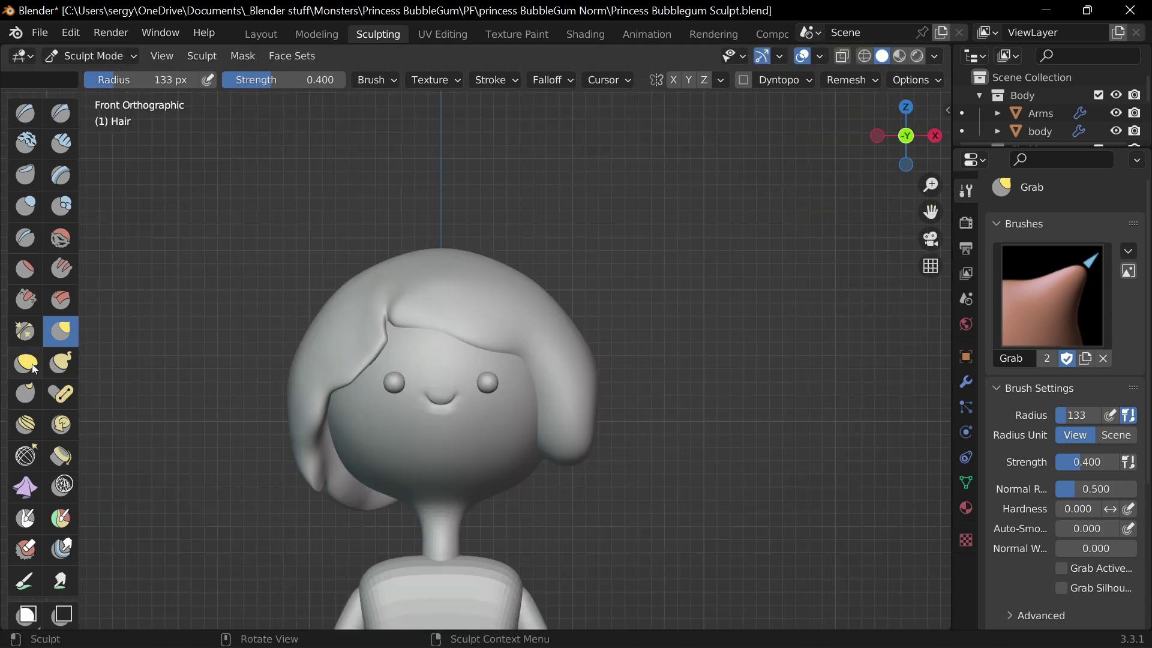
{"action": "left_click", "coordinate": [577, 406]}
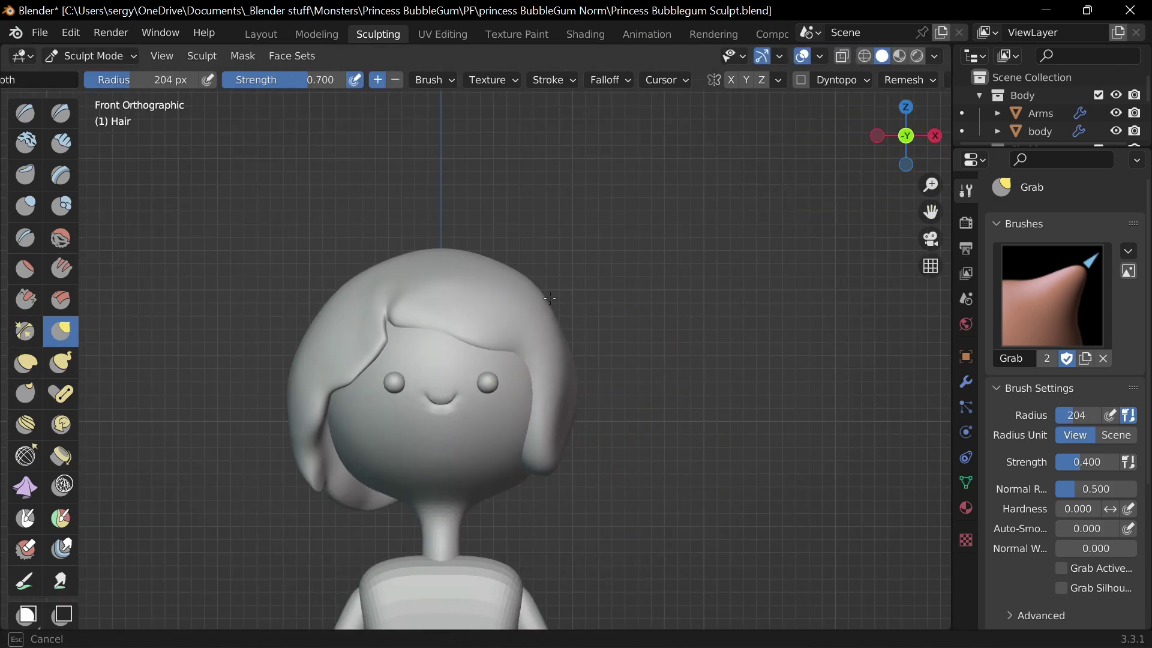
{"action": "key", "text": "f"}
{"action": "left_click", "coordinate": [545, 429]}
{"action": "key", "text": "ctrl+s"}
{"action": "left_click_drag", "start_coordinate": [545, 429], "coordinate": [527, 366]}
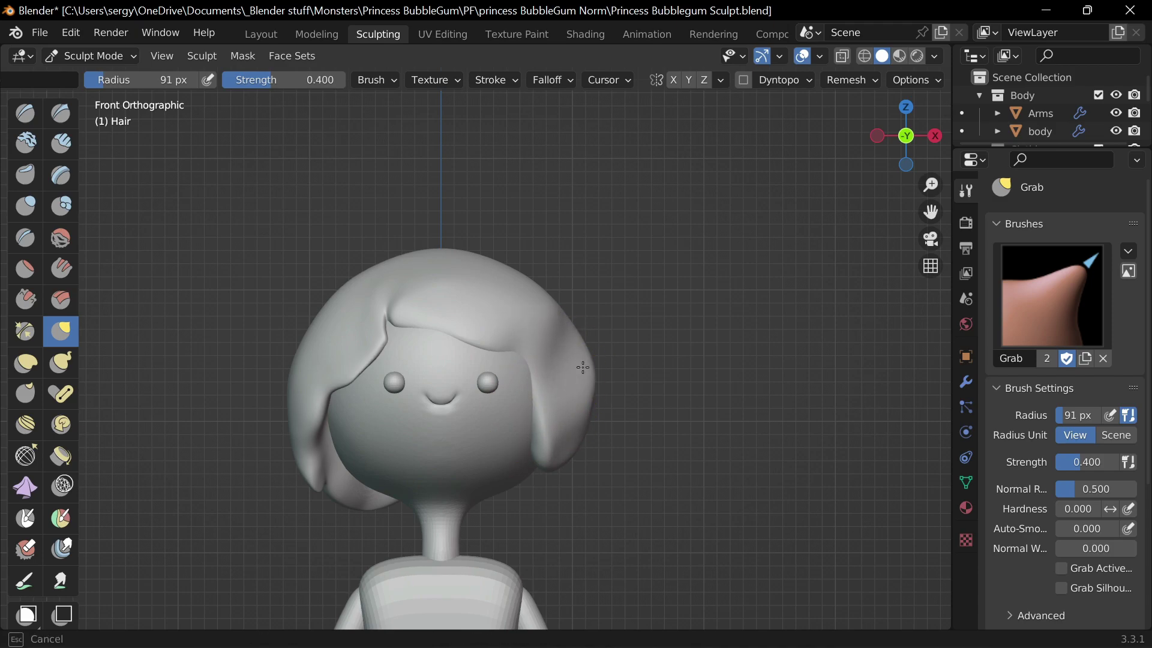
Shape the right hair lock's outline and pull its end into pointed tips.
{"action": "middle_click_drag", "start_coordinate": [582, 368], "coordinate": [514, 355]}
{"action": "key", "text": "KP_1"}
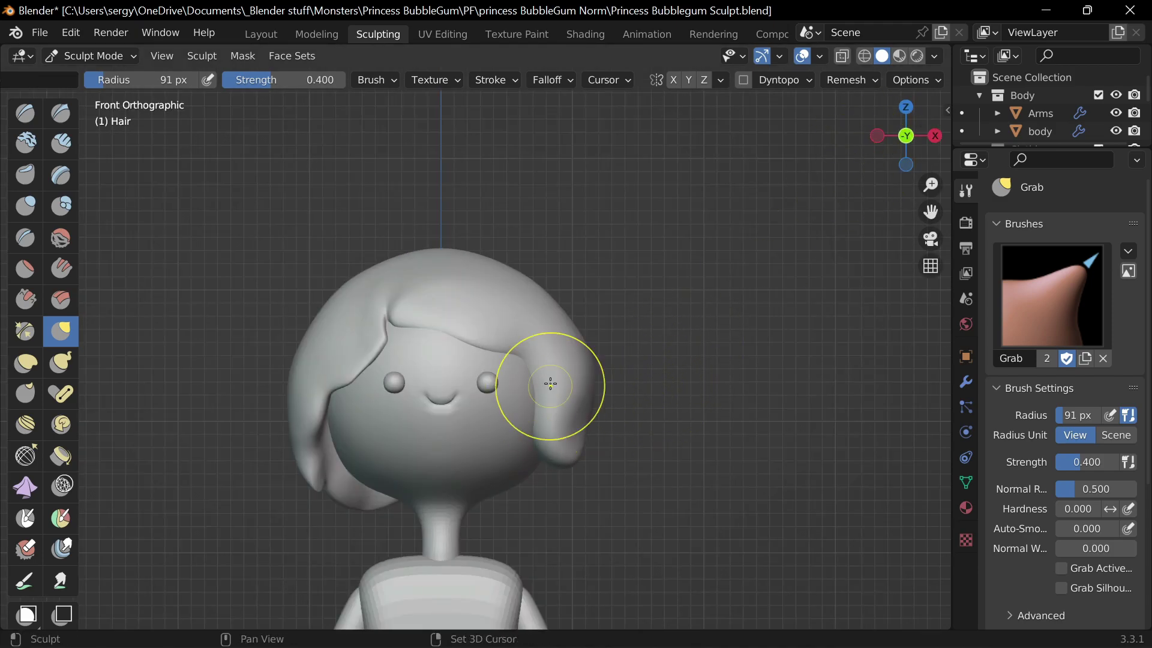
{"action": "left_click_drag", "start_coordinate": [563, 495], "coordinate": [571, 442]}
{"action": "key", "text": "KP_3"}
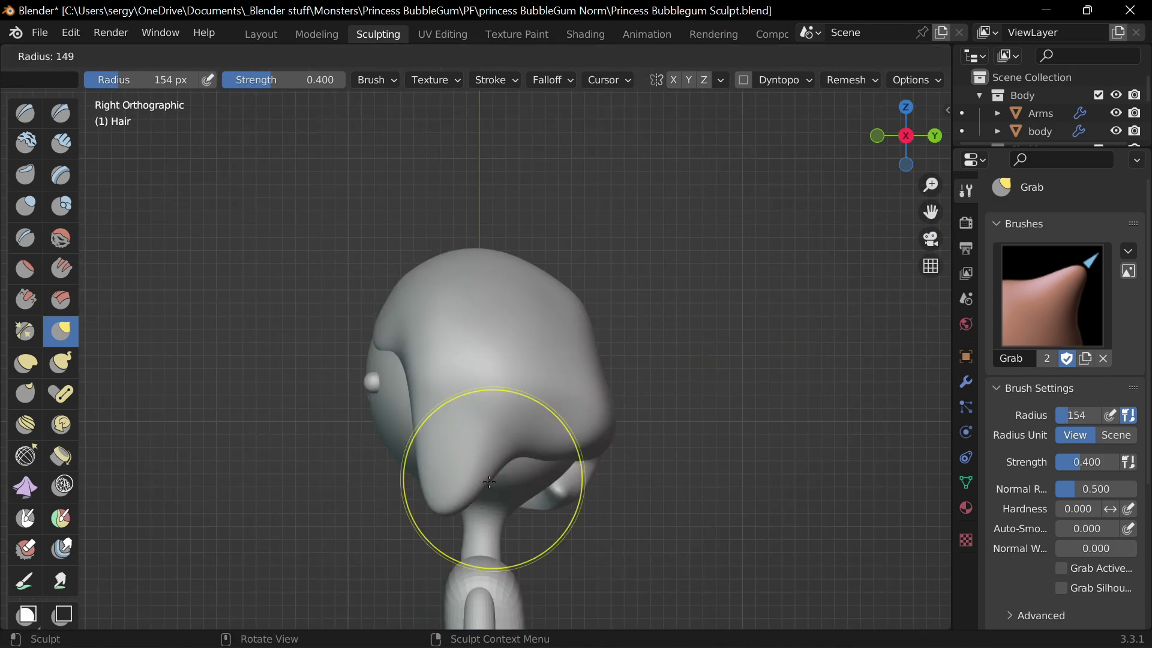
{"action": "key", "text": "k"}
{"action": "key", "text": "g"}
{"action": "left_click_drag", "start_coordinate": [451, 500], "coordinate": [460, 502]}
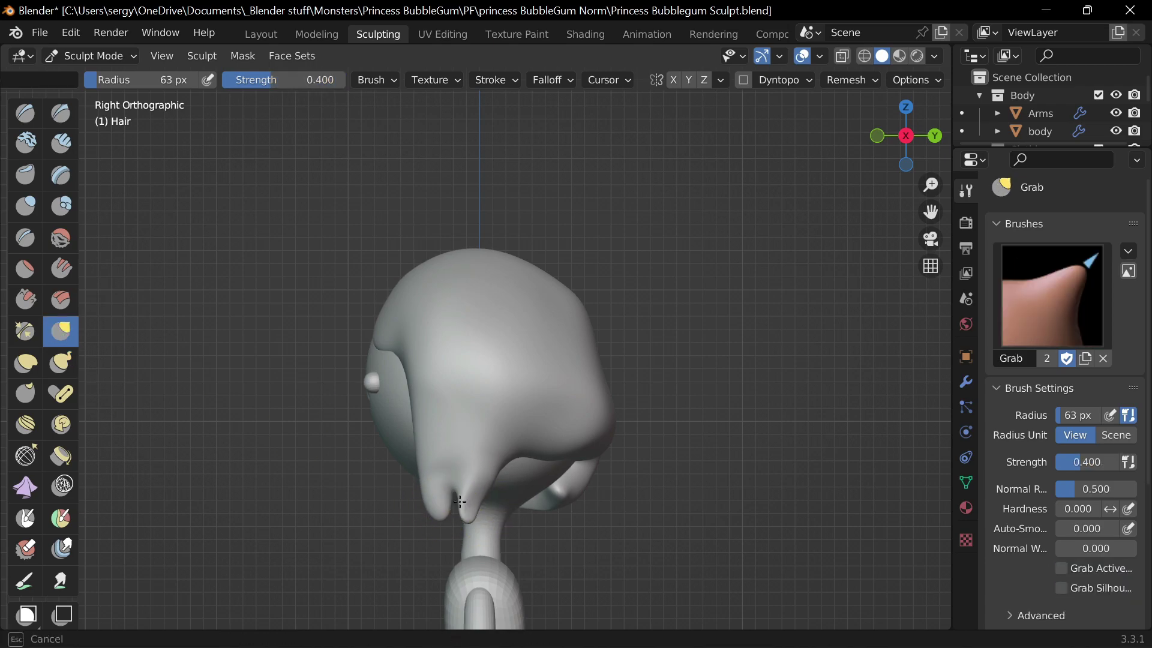
{"action": "key", "text": "KP_1"}
Switch between Inflate, Grab and Snake Hook brushes while orbiting the head.
{"action": "key", "text": "f"}
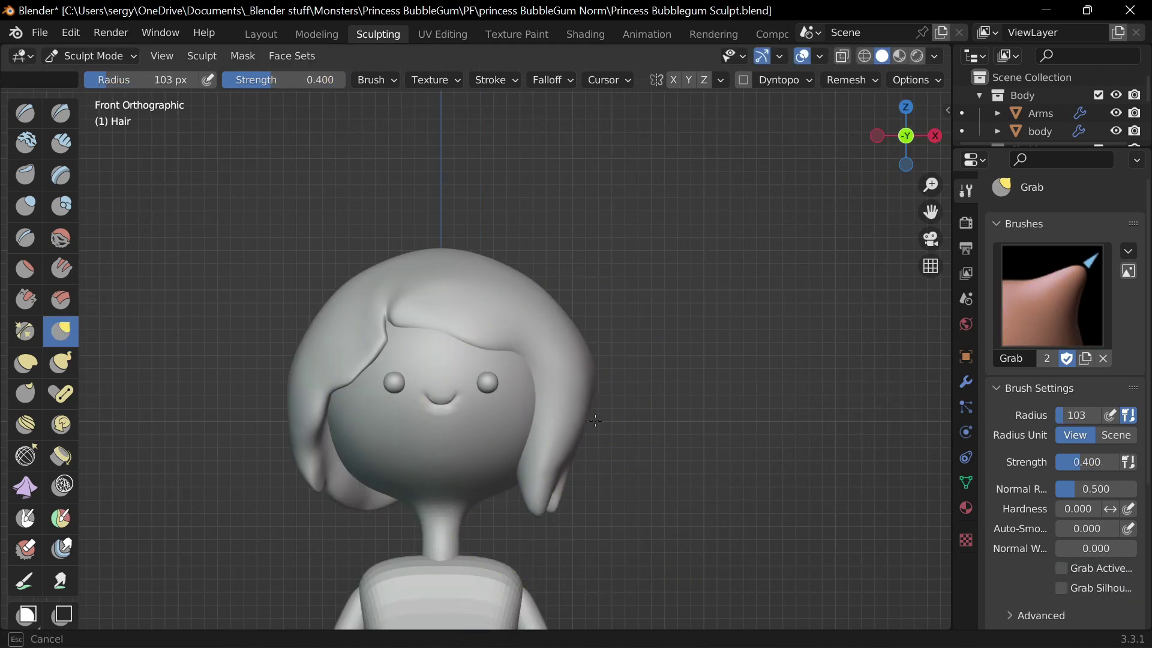
{"action": "left_click", "coordinate": [520, 392]}
{"action": "key", "text": "i"}
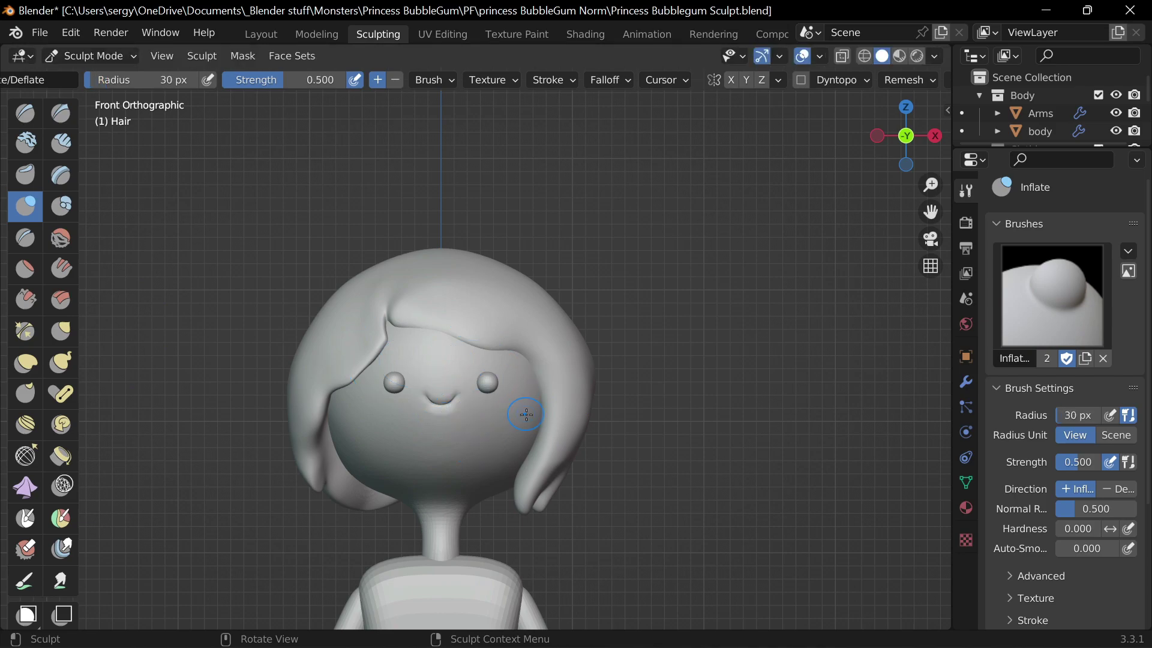
{"action": "middle_click_drag", "start_coordinate": [613, 368], "coordinate": [441, 368]}
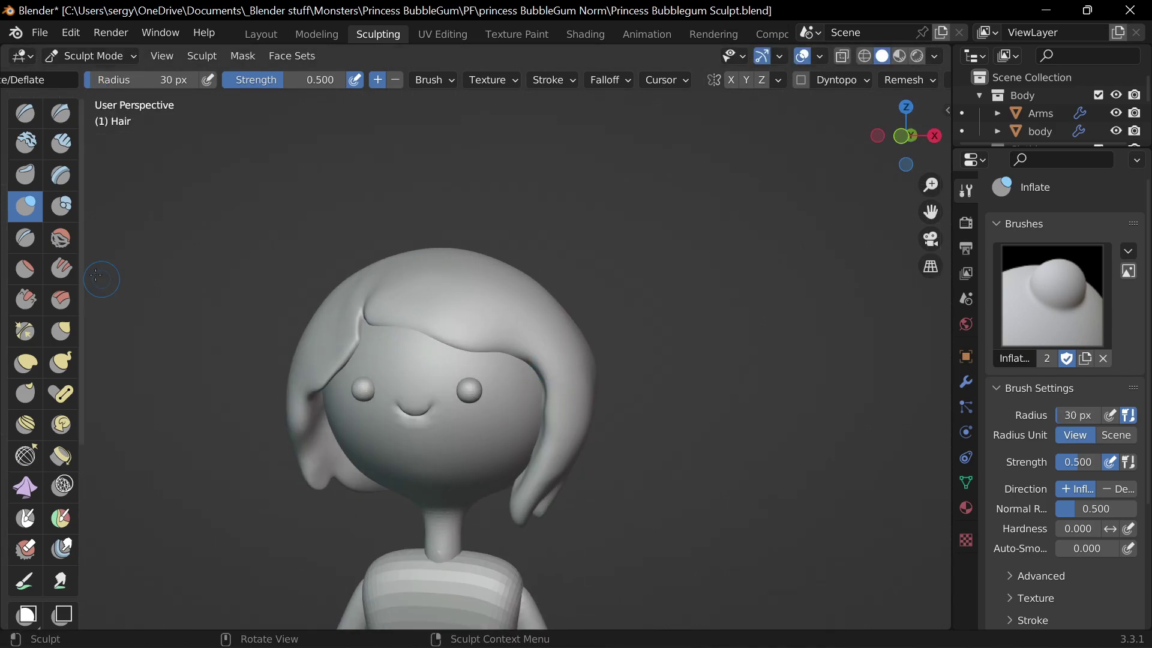
{"action": "key", "text": "g"}
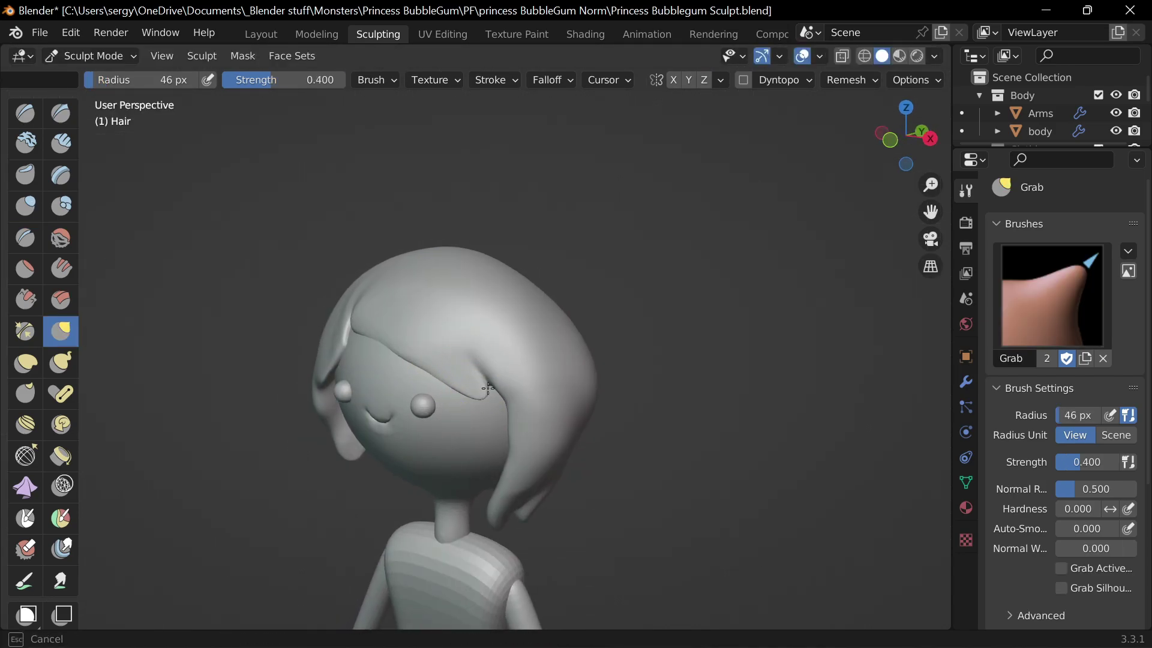
{"action": "key", "text": "k"}
{"action": "key", "text": "KP_1"}
Add clay strips across the hair and smooth away streaks on the lower hair.
{"action": "key", "text": "g"}
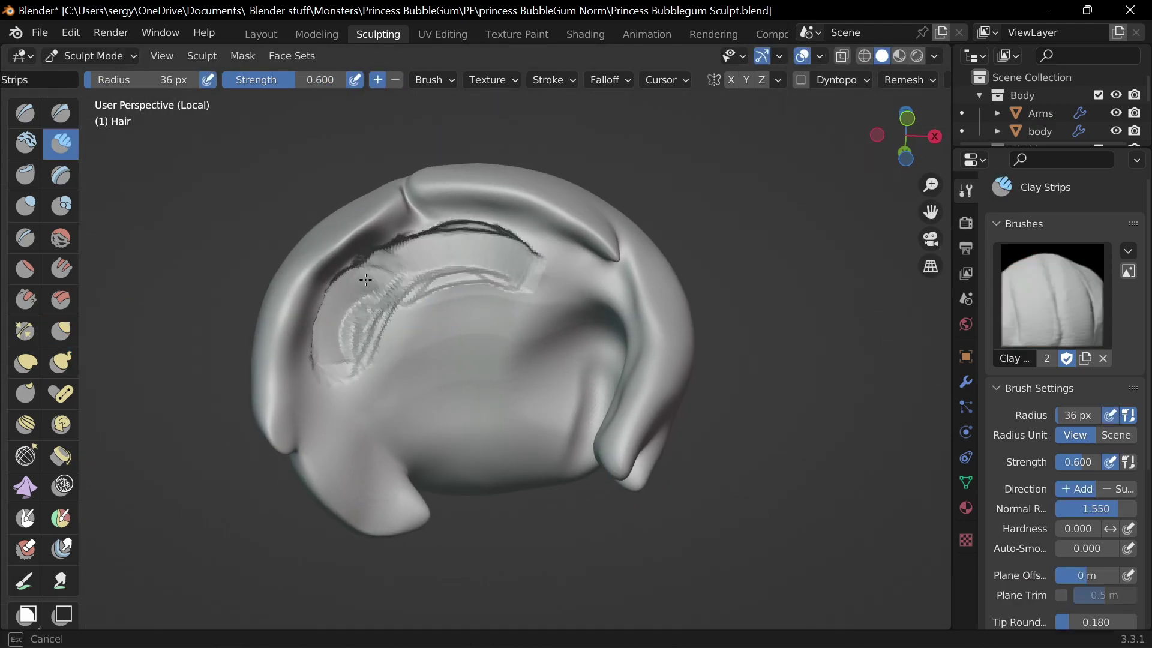
{"action": "mouse_move", "coordinate": [519, 264]}
{"action": "left_mouse_down"}
{"action": "mouse_move", "coordinate": [422, 458]}
{"action": "mouse_move", "coordinate": [435, 263]}
{"action": "left_mouse_up"}
{"action": "left_click_drag", "start_coordinate": [312, 419], "coordinate": [416, 355], "text": "shift"}
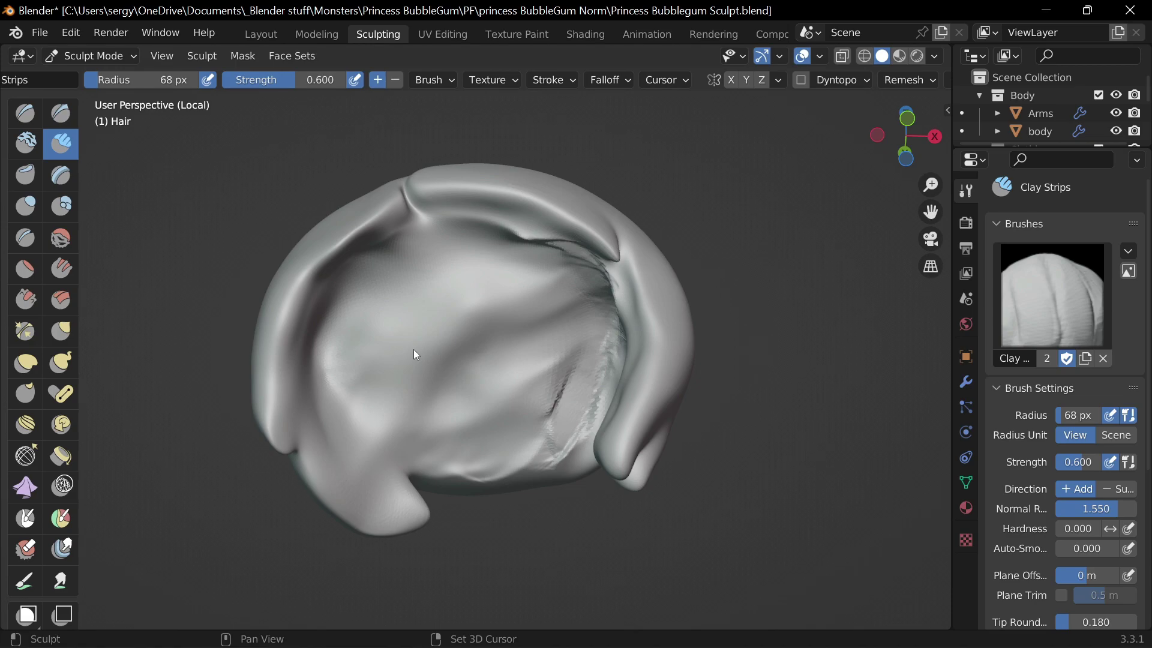
{"action": "mouse_move", "coordinate": [597, 434]}
{"action": "middle_mouse_down"}
{"action": "mouse_move", "coordinate": [576, 444]}
{"action": "mouse_move", "coordinate": [506, 399]}
{"action": "middle_mouse_up"}
{"action": "key", "text": "KP_Divide"}
Crease along the left side hair strand to sharpen its edge.
{"action": "key", "text": "g"}
{"action": "scroll", "coordinate": [506, 399], "scroll_direction": "up", "scroll_amount": 4}
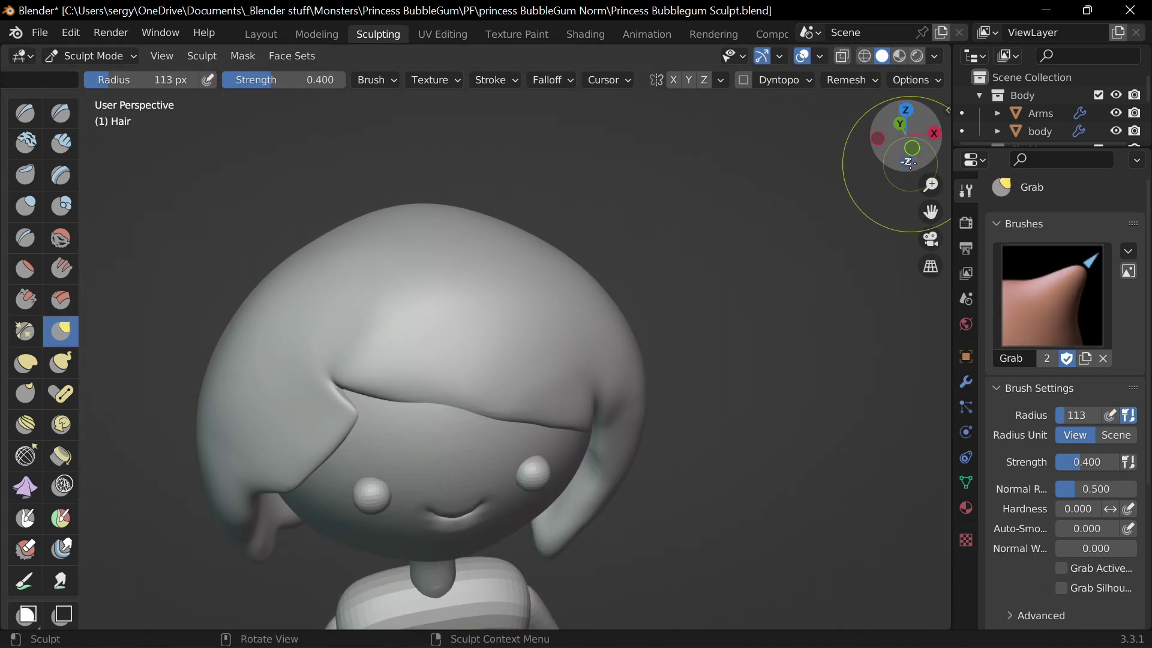
{"action": "left_click", "coordinate": [911, 149]}
{"action": "key", "text": "p"}
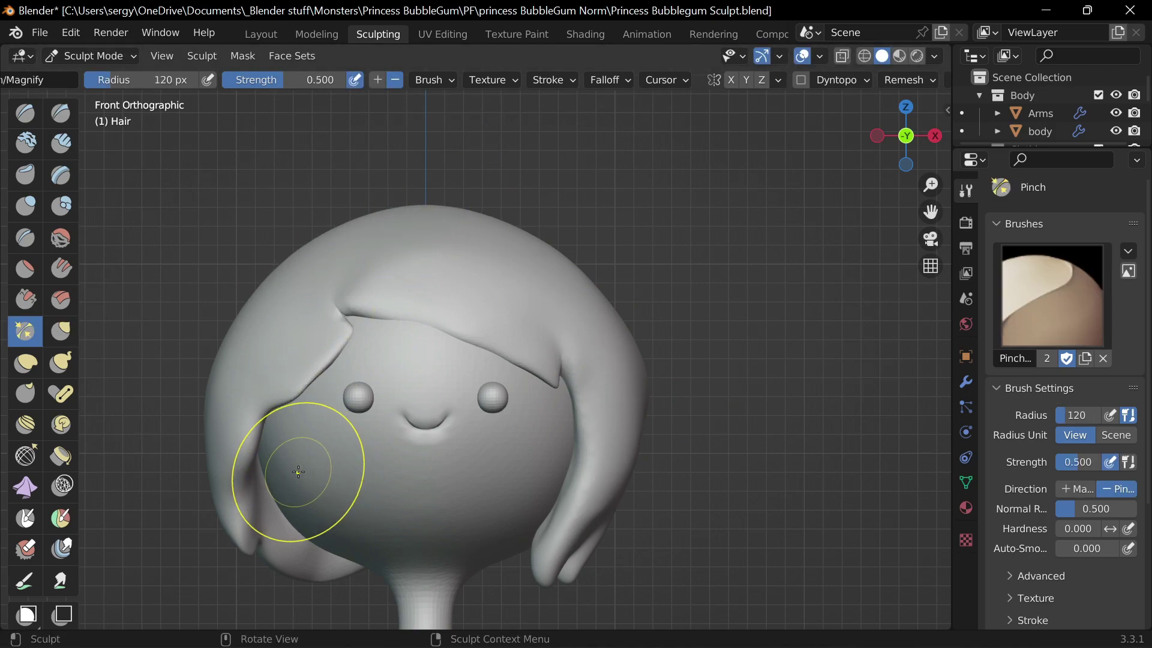
{"action": "middle_click_drag", "start_coordinate": [296, 470], "coordinate": [192, 437]}
{"action": "key", "text": "g"}
{"action": "key", "text": "shift+c"}
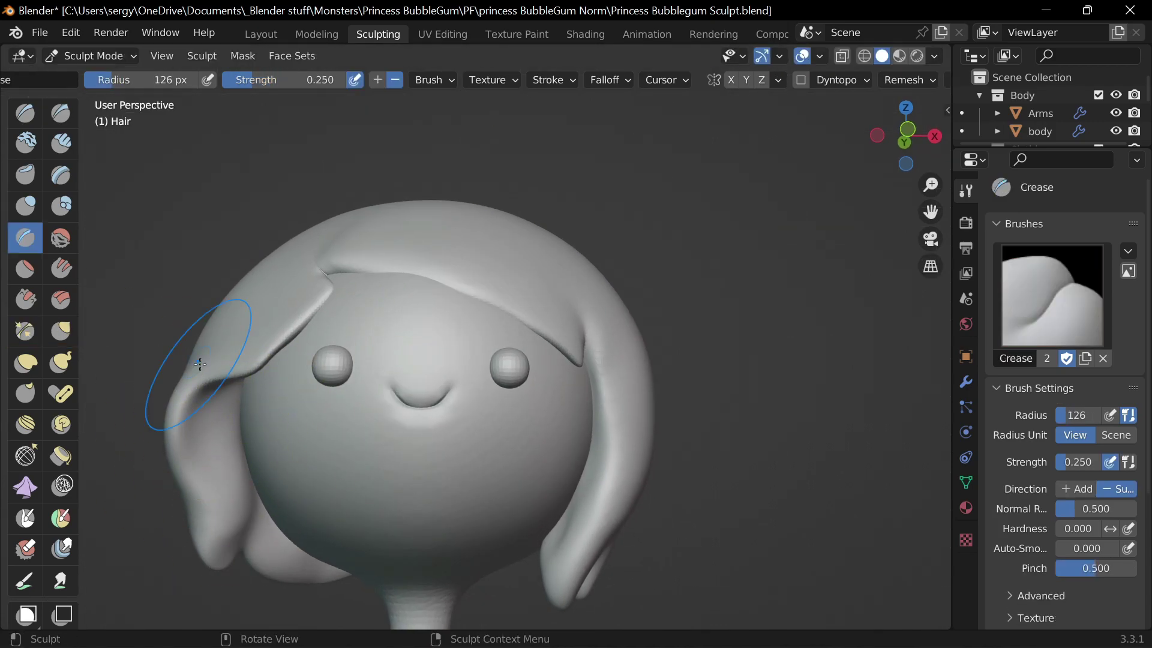
{"action": "middle_click_drag", "start_coordinate": [193, 360], "coordinate": [226, 397], "text": "alt"}
Build up clay strips along the left side hair strand.
{"action": "key", "text": "s"}
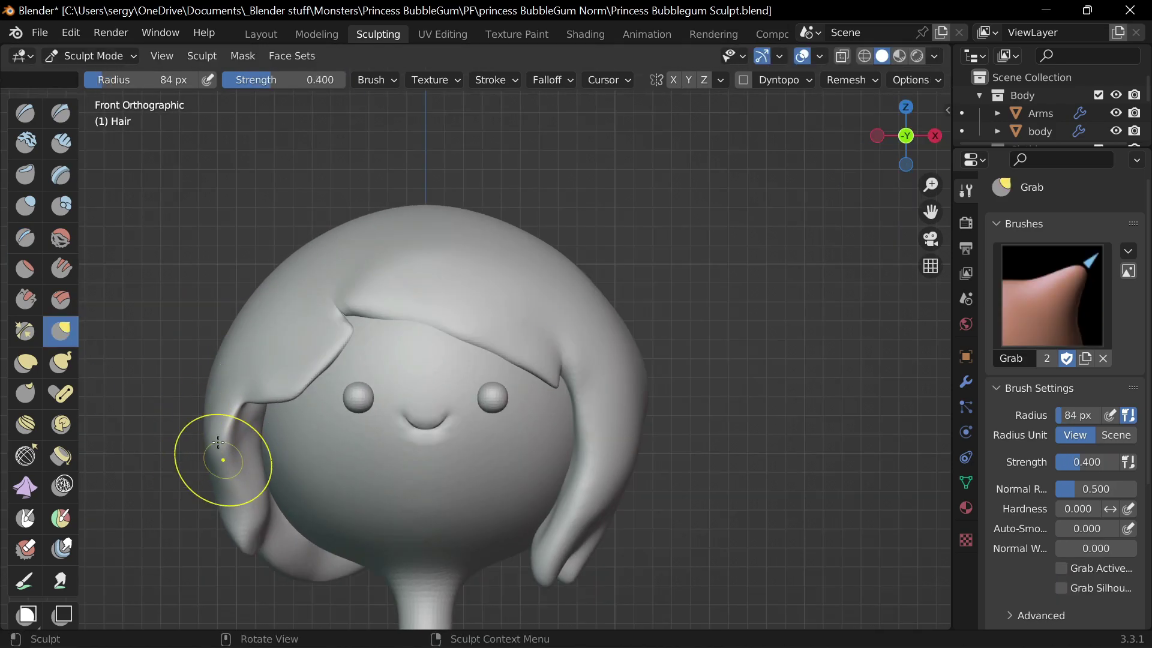
{"action": "key", "text": "p"}
{"action": "middle_click_drag", "start_coordinate": [219, 451], "coordinate": [352, 391]}
{"action": "scroll", "coordinate": [353, 392], "scroll_direction": "up", "scroll_amount": 5}
{"action": "key", "text": "c"}
{"action": "left_click_drag", "start_coordinate": [301, 406], "coordinate": [258, 252]}
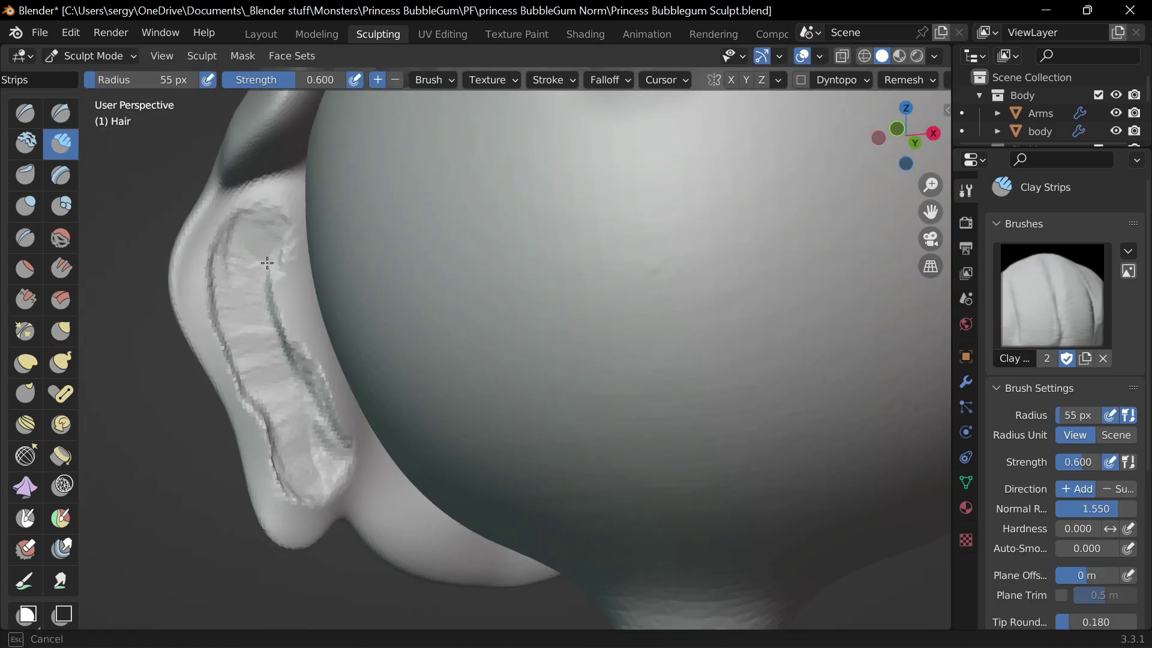
{"action": "mouse_move", "coordinate": [258, 252]}
{"action": "middle_mouse_down"}
{"action": "mouse_move", "coordinate": [288, 300]}
{"action": "mouse_move", "coordinate": [229, 251]}
{"action": "mouse_move", "coordinate": [324, 478]}
{"action": "mouse_move", "coordinate": [360, 462]}
{"action": "middle_mouse_up"}
{"action": "left_click_drag", "start_coordinate": [321, 435], "coordinate": [294, 394]}
Pull the left strand's top edge up and right, adding another clay stroke.
{"action": "mouse_move", "coordinate": [302, 223]}
{"action": "middle_mouse_down"}
{"action": "mouse_move", "coordinate": [566, 380]}
{"action": "mouse_move", "coordinate": [568, 186]}
{"action": "middle_mouse_up"}
{"action": "left_click", "coordinate": [909, 142]}
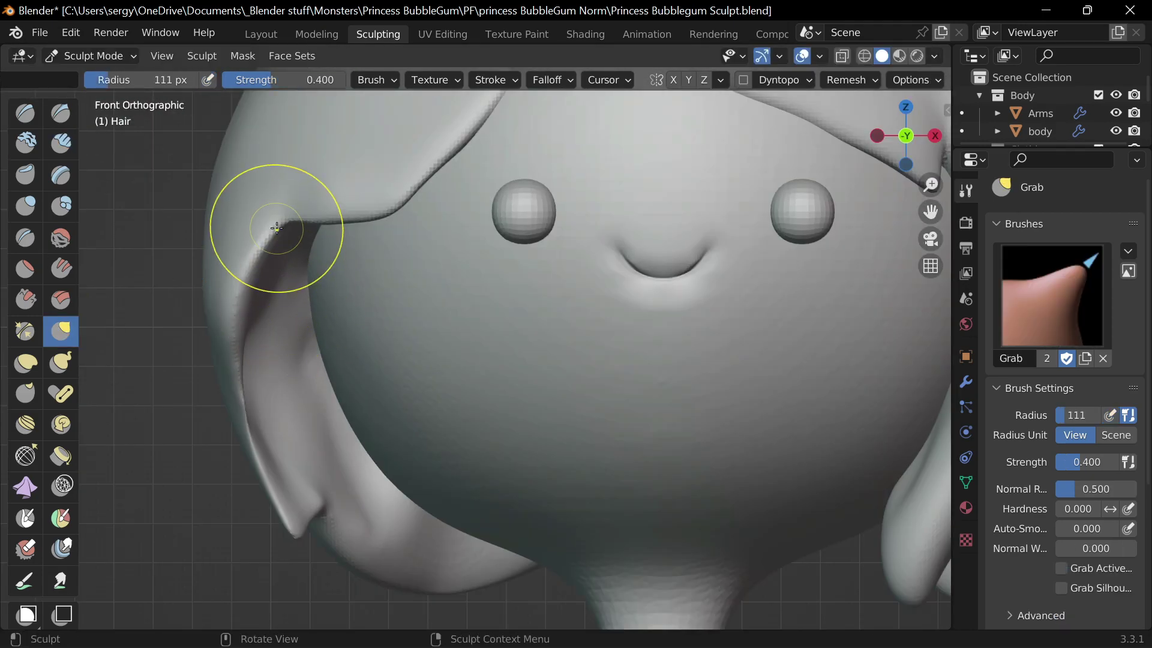
{"action": "left_click_drag", "start_coordinate": [277, 228], "coordinate": [363, 219]}
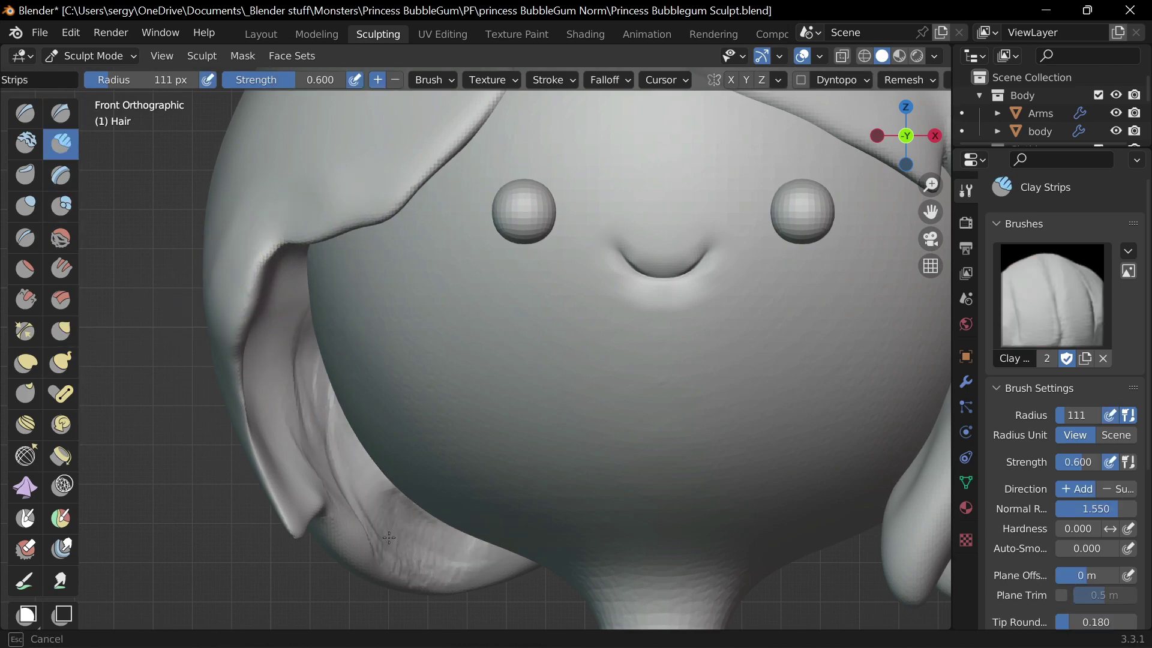
{"action": "middle_click_drag", "start_coordinate": [313, 375], "coordinate": [420, 359]}
Inspect the isolated hair from several angles, then return to the full front view.
{"action": "key", "text": "KP_Divide"}
{"action": "scroll", "coordinate": [620, 368], "scroll_direction": "up", "scroll_amount": 5}
{"action": "left_click_drag", "start_coordinate": [624, 360], "coordinate": [621, 269]}
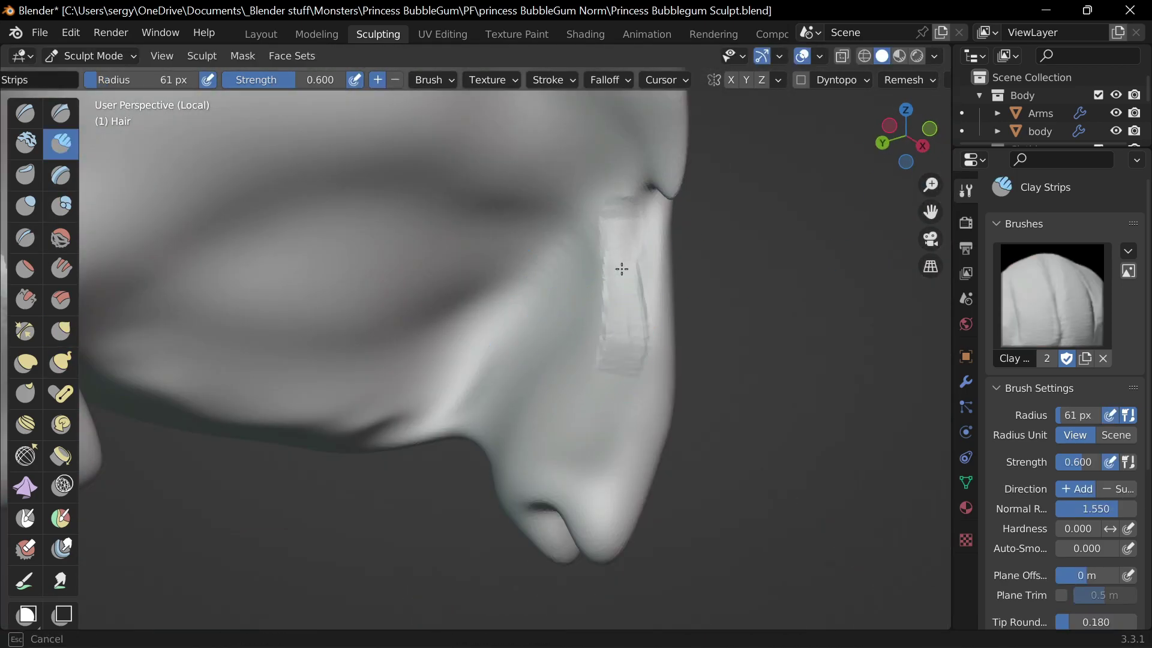
{"action": "middle_click_drag", "start_coordinate": [607, 489], "coordinate": [588, 241]}
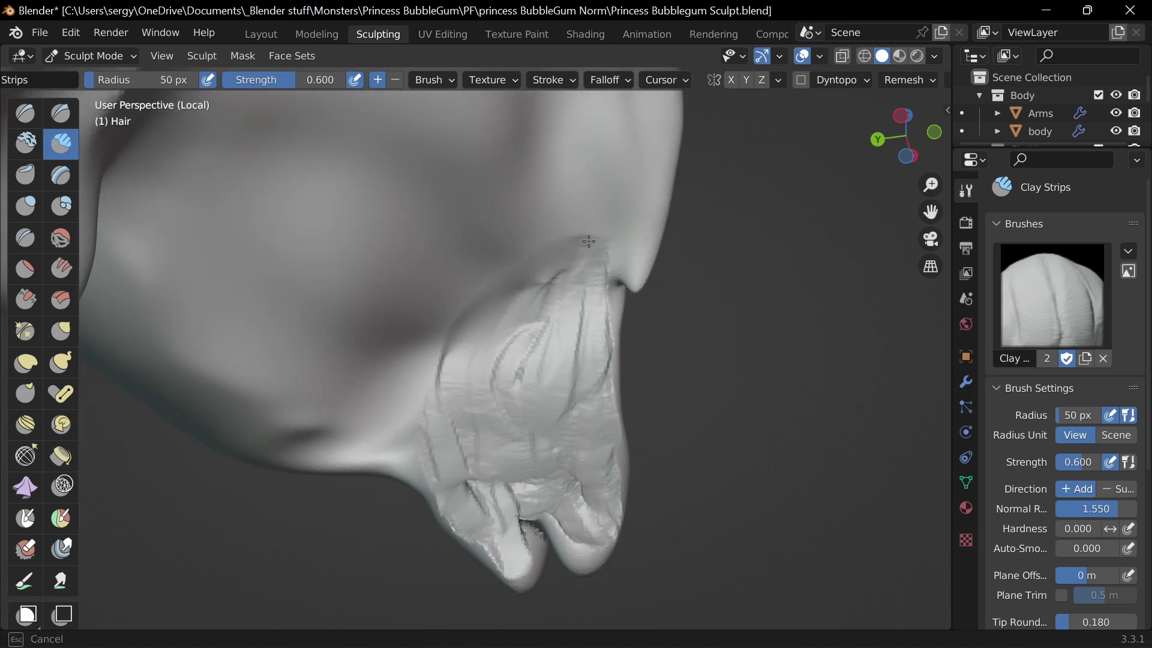
{"action": "middle_click_drag", "start_coordinate": [588, 422], "coordinate": [603, 390]}
{"action": "key", "text": "KP_Divide"}
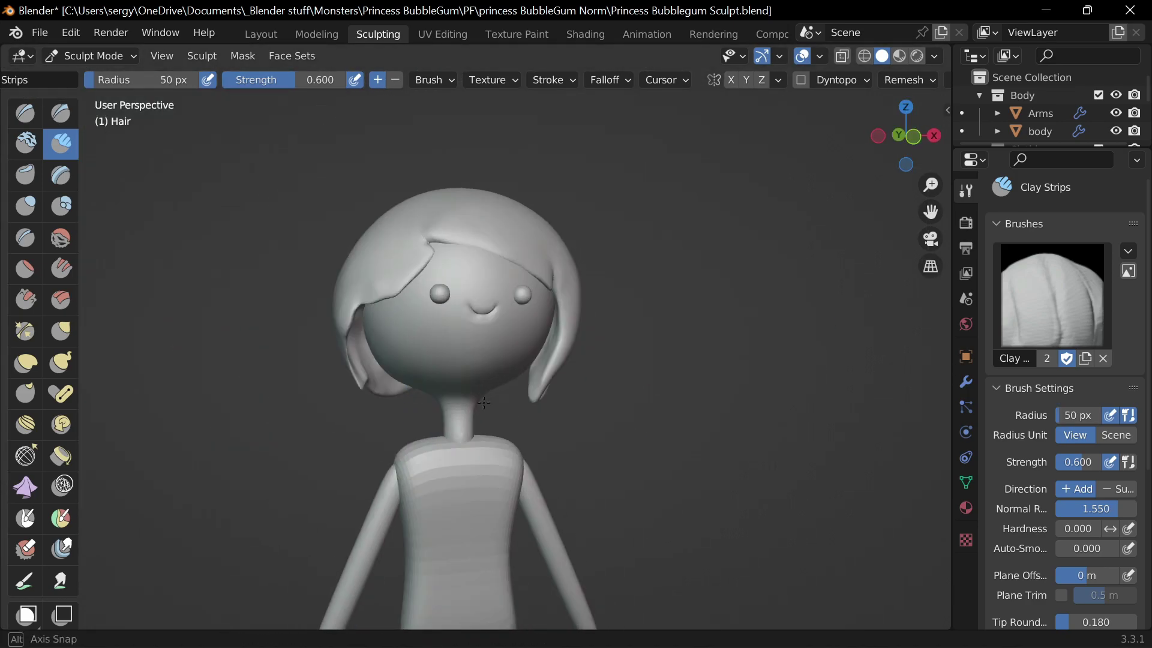
{"action": "scroll", "coordinate": [309, 423], "scroll_direction": "up", "scroll_amount": 2}
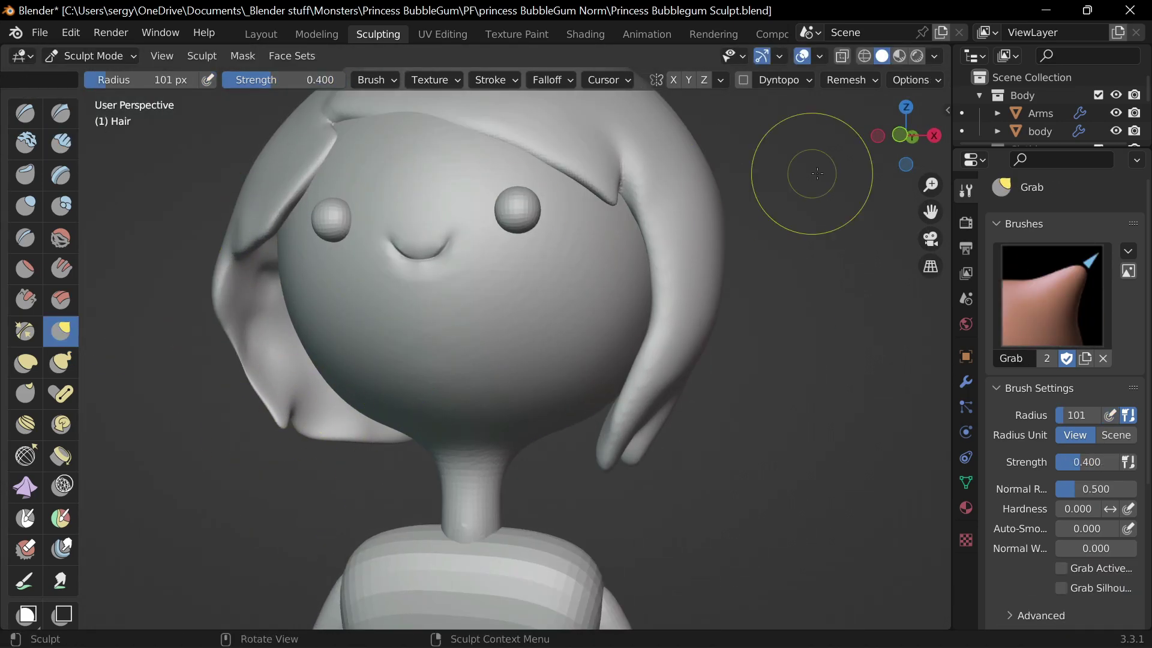
{"action": "key", "text": "KP_1"}
Add a scaled-down cube with a level-3 Subdivision modifier and smooth shading.
{"action": "left_click", "coordinate": [261, 34]}
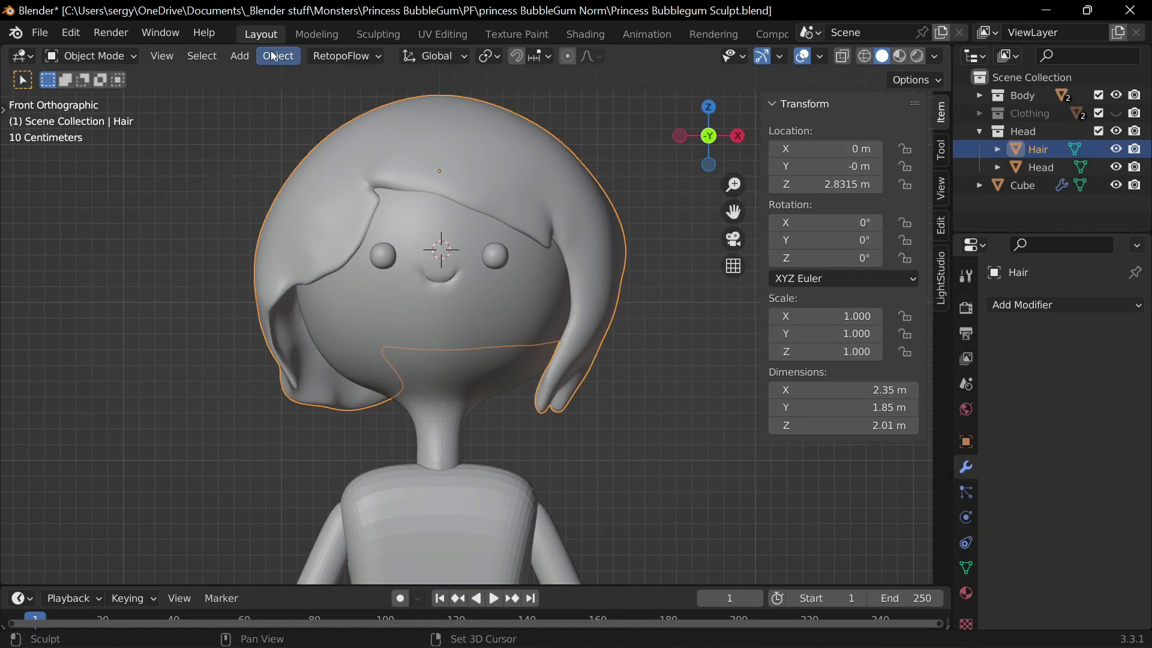
{"action": "key", "text": "KP_3"}
{"action": "key", "text": "shift+a"}
{"action": "key", "text": "ctrl+3"}
{"action": "key", "text": "s"}
{"action": "right_click", "coordinate": [396, 216]}
{"action": "left_click", "coordinate": [396, 216]}
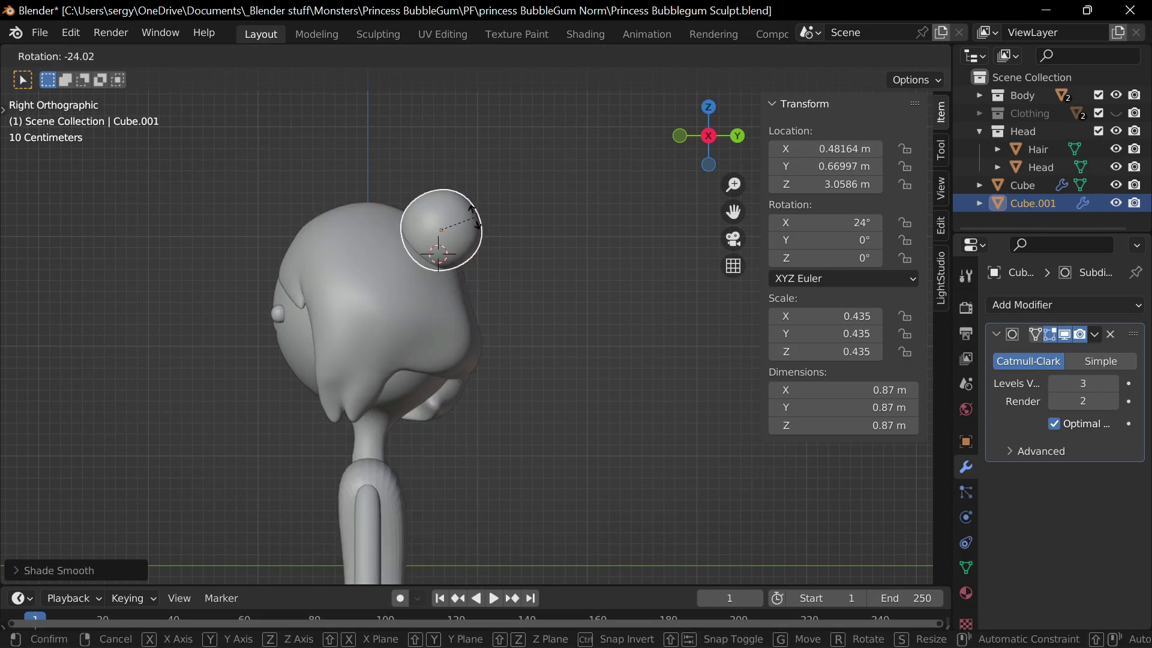
Round the cube into a sphere with To Sphere in Edit Mode.
{"action": "key", "text": "Tab"}
{"action": "key", "text": "F3"}
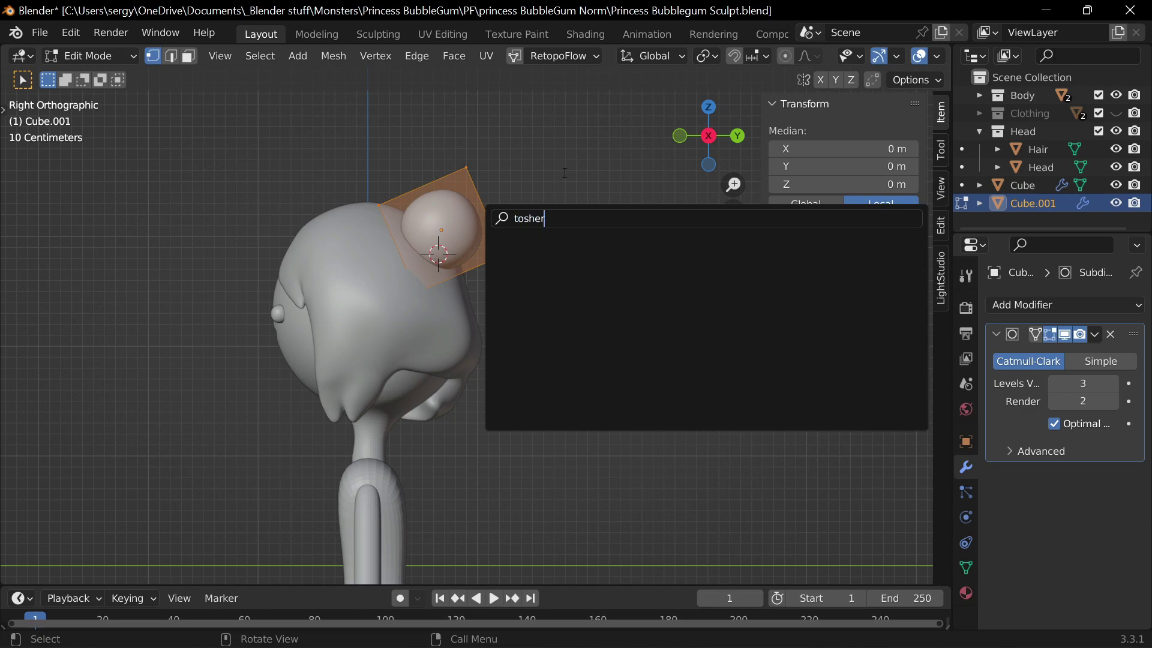
{"action": "left_click", "coordinate": [698, 320]}
{"action": "scroll", "coordinate": [385, 296], "scroll_direction": "up", "scroll_amount": 3}
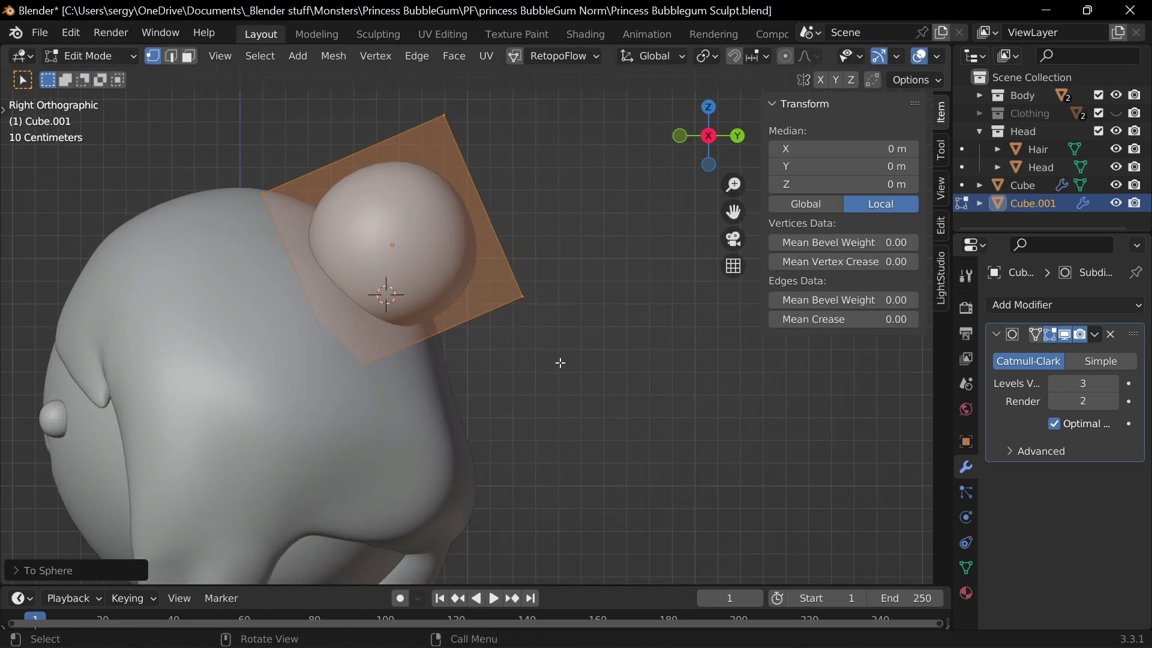
Extrude a face on the sphere's lower back and rotate it downward.
{"action": "key", "text": "ctrl+KP_1"}
{"action": "key", "text": "Tab"}
{"action": "left_click_drag", "start_coordinate": [708, 138], "coordinate": [696, 164]}
{"action": "left_click", "coordinate": [399, 208]}
{"action": "key", "text": "Tab"}
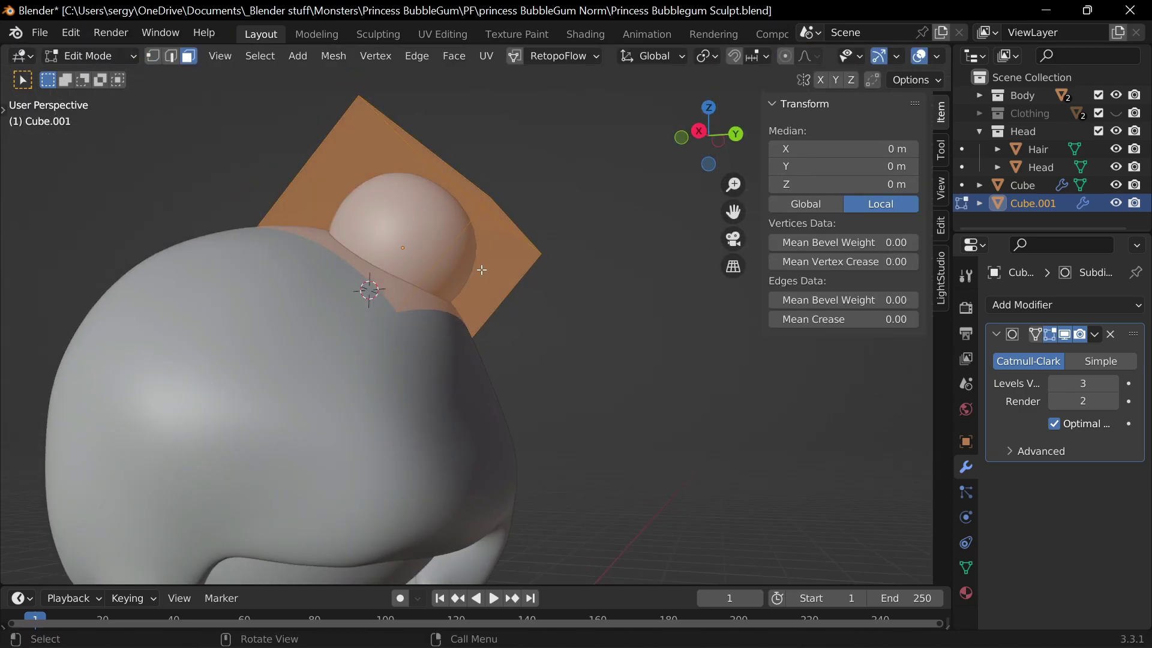
{"action": "key", "text": "e"}
{"action": "key", "text": "r"}
{"action": "key", "text": "e"}
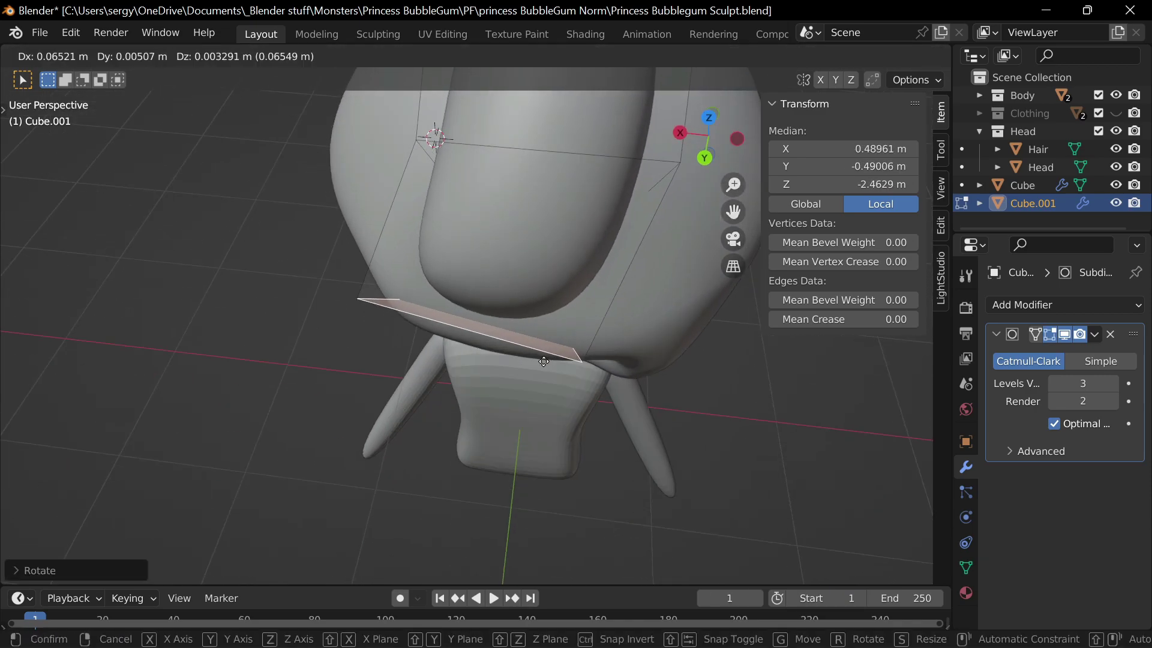
{"action": "key", "text": "ctrl+z"}
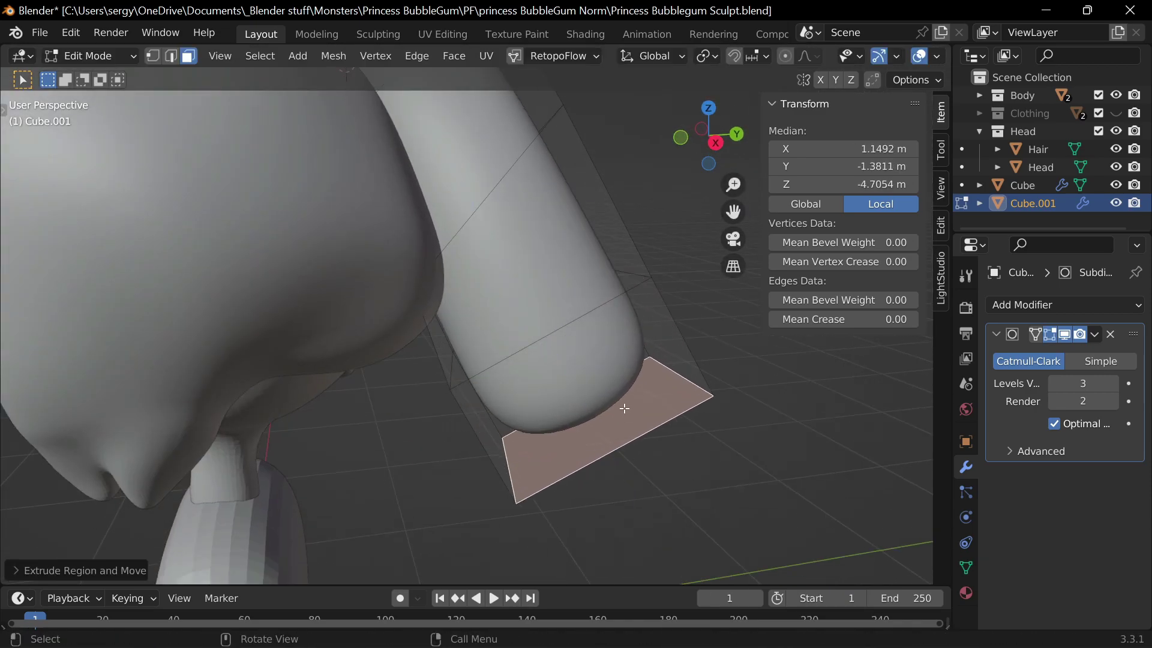
Extrude the face again and move it down into a long lobe behind the head.
{"action": "middle_click_drag", "start_coordinate": [661, 371], "coordinate": [536, 397]}
{"action": "key", "text": "KP_1"}
{"action": "key", "text": "g"}
{"action": "key", "text": "z"}
{"action": "left_click", "coordinate": [547, 461]}
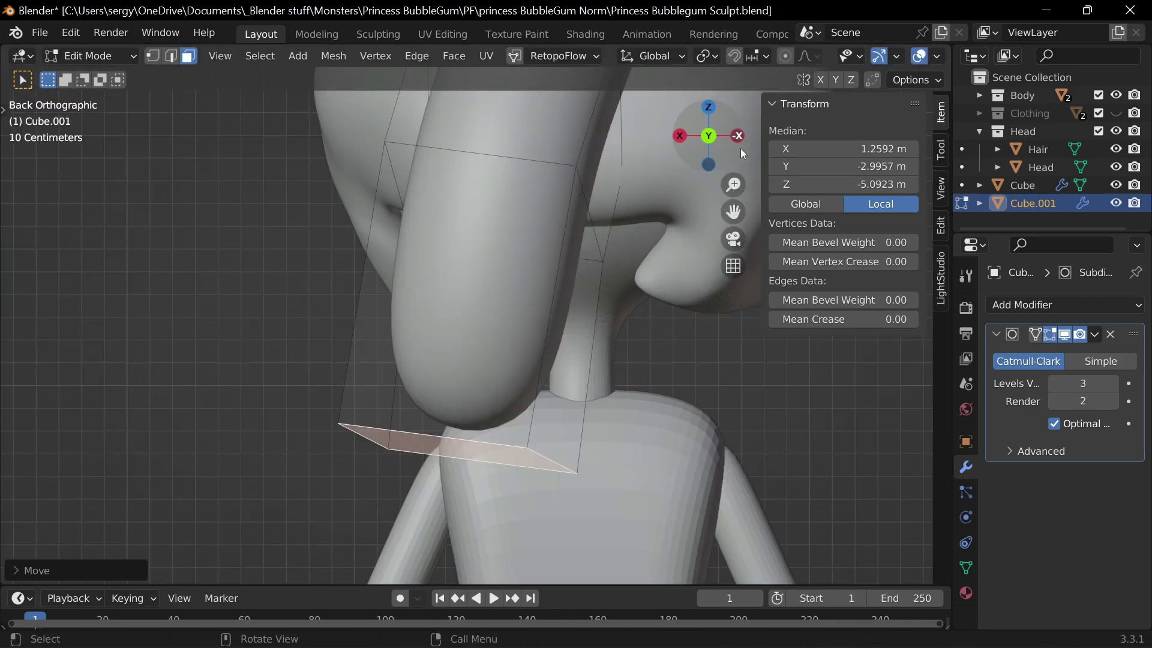
{"action": "middle_click_drag", "start_coordinate": [546, 461], "coordinate": [600, 300]}
{"action": "key", "text": "g"}
{"action": "left_click", "coordinate": [629, 240]}
{"action": "key", "text": "Tab"}
Apply the Subdivision modifier to the bun.
{"action": "key", "text": "Tab"}
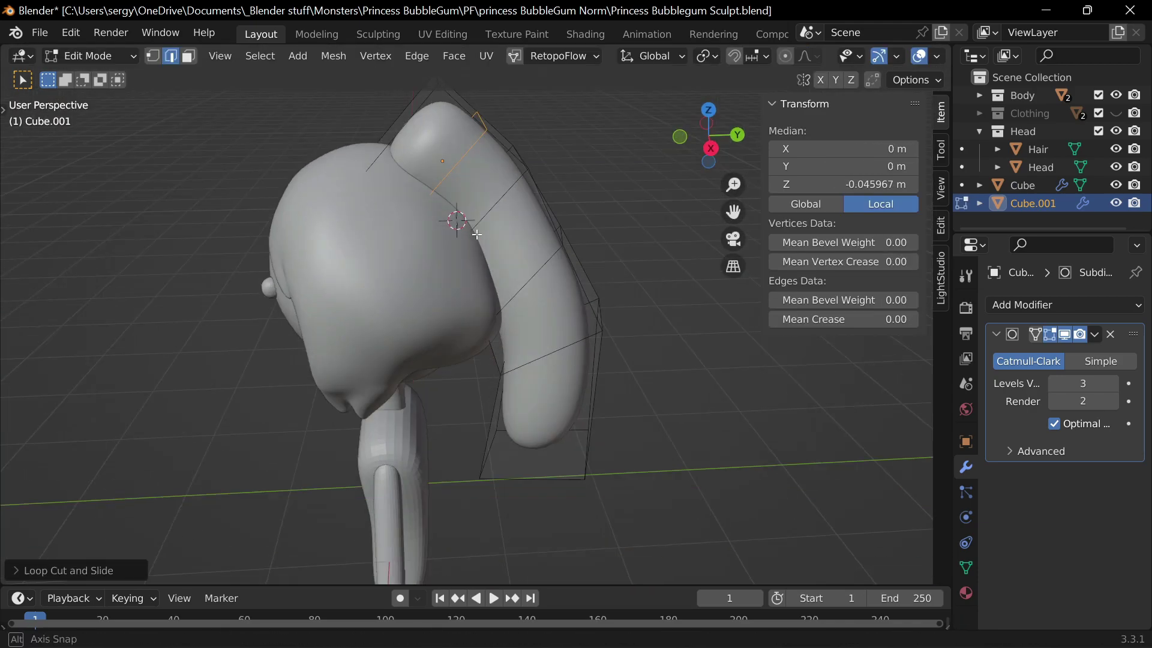
{"action": "key", "text": "KP_3"}
{"action": "key", "text": "g"}
{"action": "key", "text": "g"}
{"action": "key", "text": "Return"}
{"action": "key", "text": "Tab"}
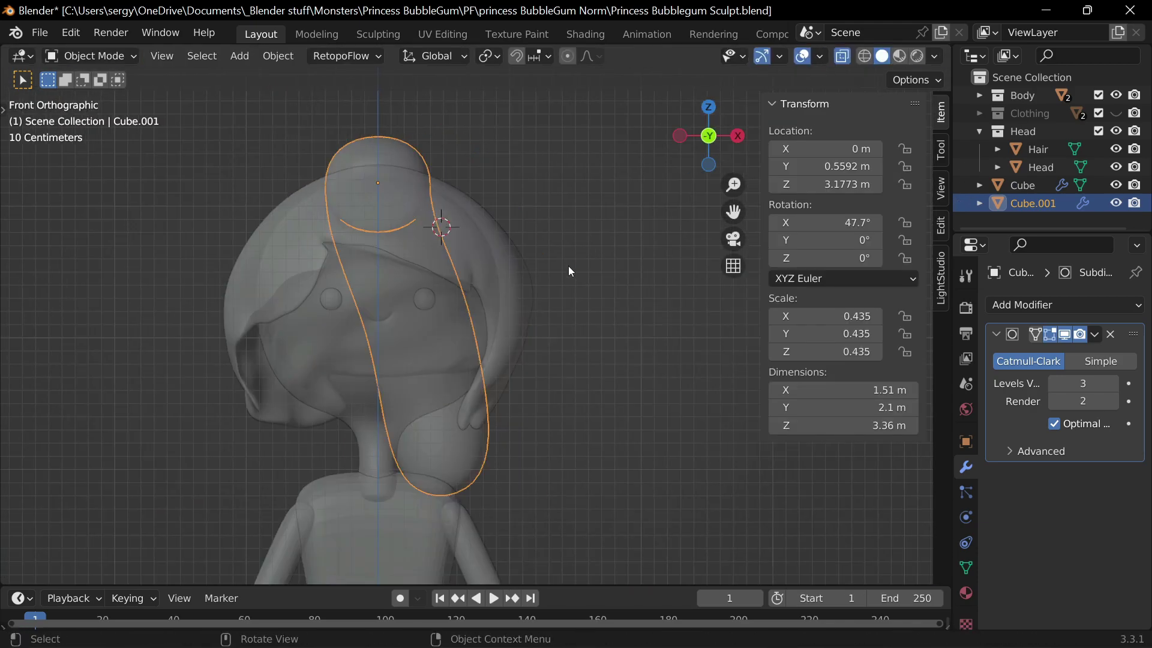
{"action": "key", "text": "KP_1"}
{"action": "key", "text": "ctrl+a"}
Apply the bun's rotation and scale, then move to the Sculpting workspace.
{"action": "left_click", "coordinate": [378, 34]}
{"action": "left_click", "coordinate": [261, 35]}
{"action": "middle_click_drag", "start_coordinate": [498, 240], "coordinate": [442, 327]}
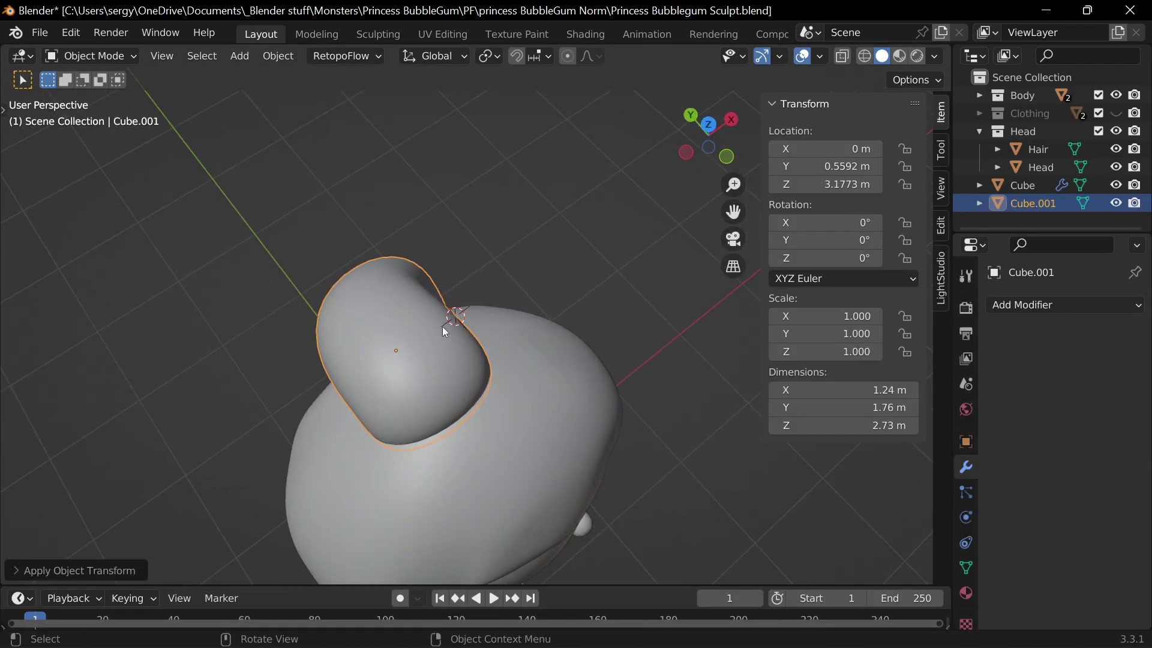
{"action": "key", "text": "ctrl+alt+shift+c"}
{"action": "middle_click_drag", "start_coordinate": [708, 149], "coordinate": [595, 269]}
{"action": "left_click", "coordinate": [378, 34]}
{"action": "left_click", "coordinate": [261, 34]}
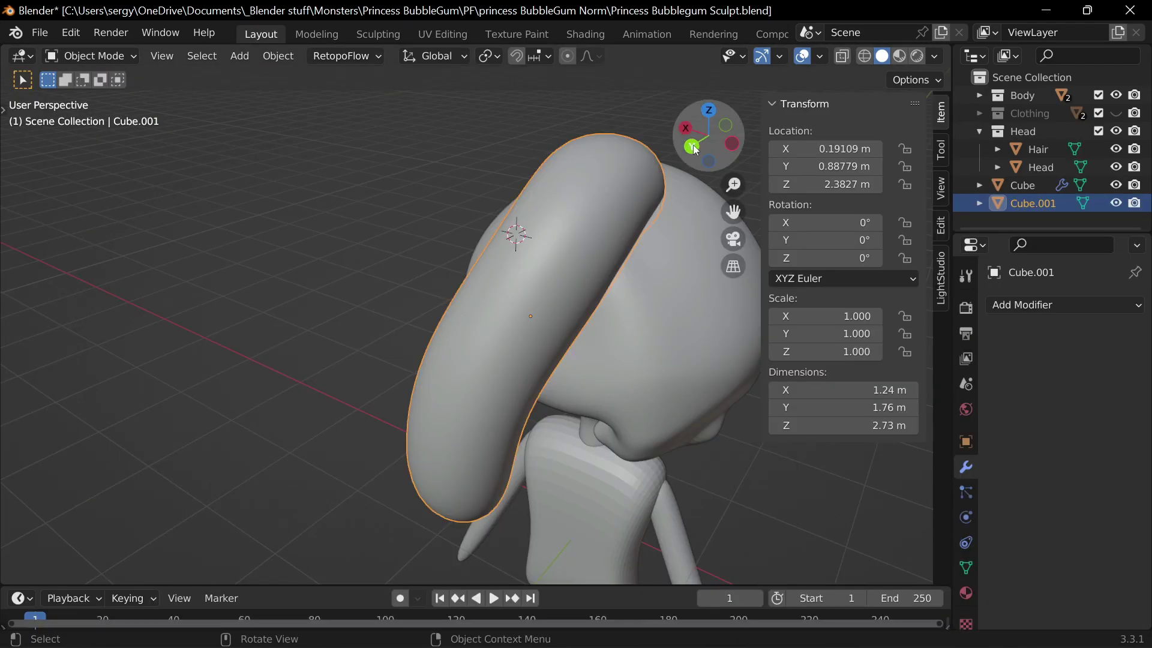
{"action": "left_click", "coordinate": [378, 34]}
{"action": "middle_click_drag", "start_coordinate": [479, 251], "coordinate": [592, 219]}
View the bun from behind and edit the Remesh voxel size value.
{"action": "key", "text": "KP_1"}
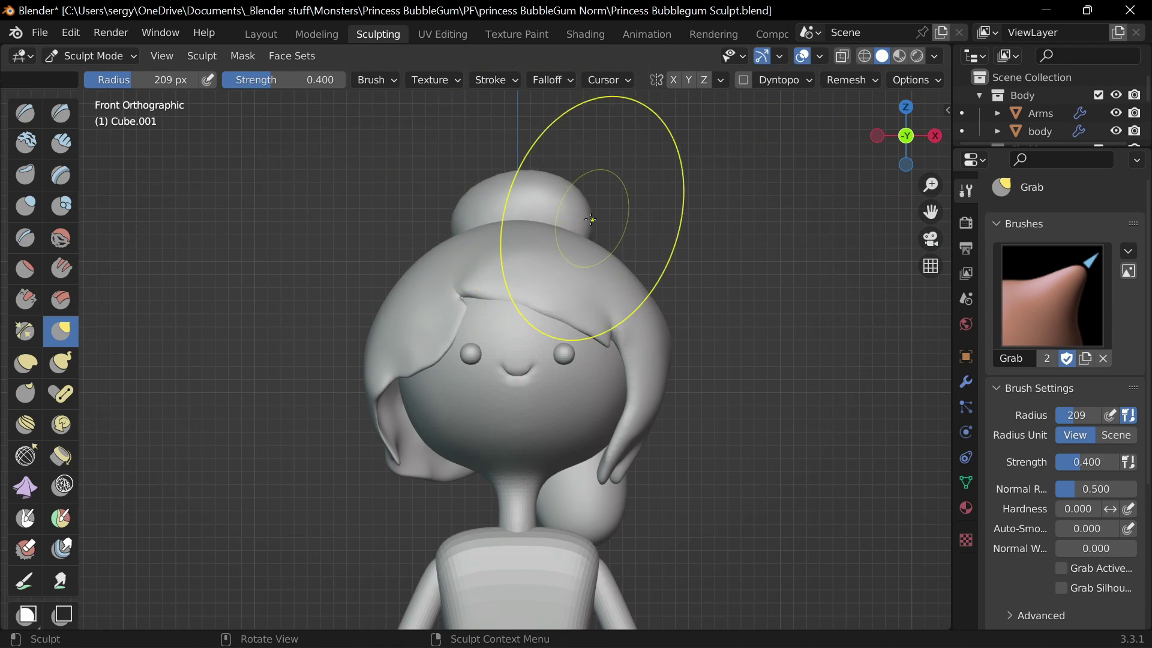
{"action": "mouse_move", "coordinate": [713, 250]}
{"action": "middle_mouse_down"}
{"action": "mouse_move", "coordinate": [658, 174]}
{"action": "mouse_move", "coordinate": [458, 177]}
{"action": "middle_mouse_up"}
{"action": "left_click_drag", "start_coordinate": [909, 138], "coordinate": [924, 157]}
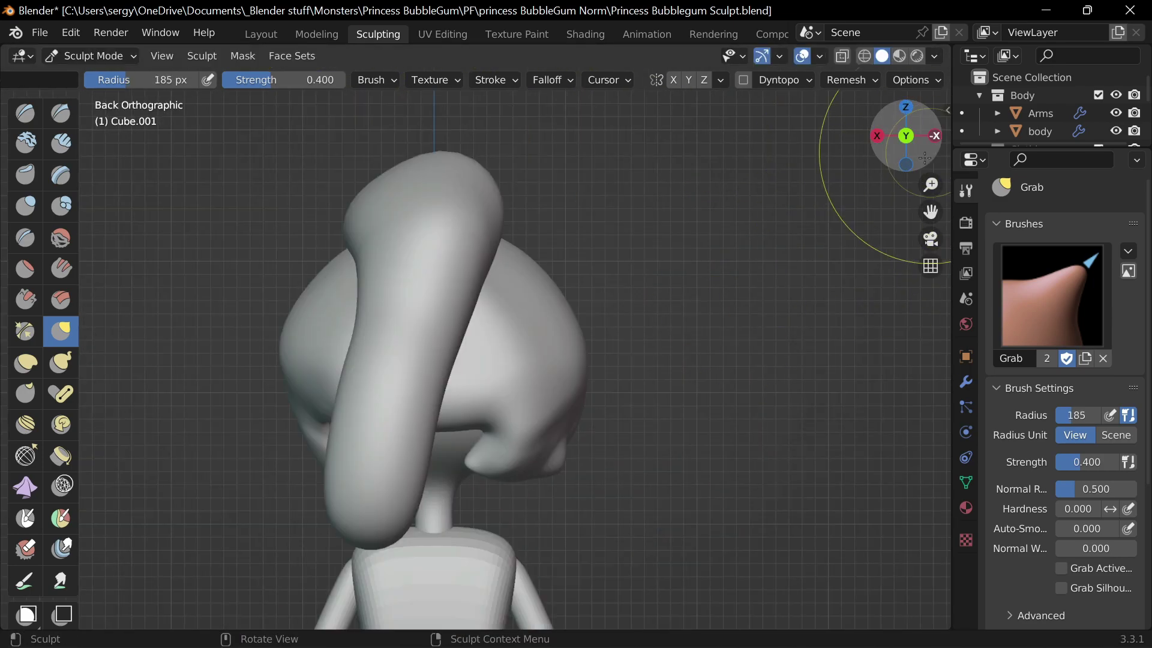
{"action": "middle_click_drag", "start_coordinate": [442, 354], "coordinate": [458, 406]}
{"action": "key", "text": "m"}
{"action": "middle_click_drag", "start_coordinate": [434, 311], "coordinate": [566, 326]}
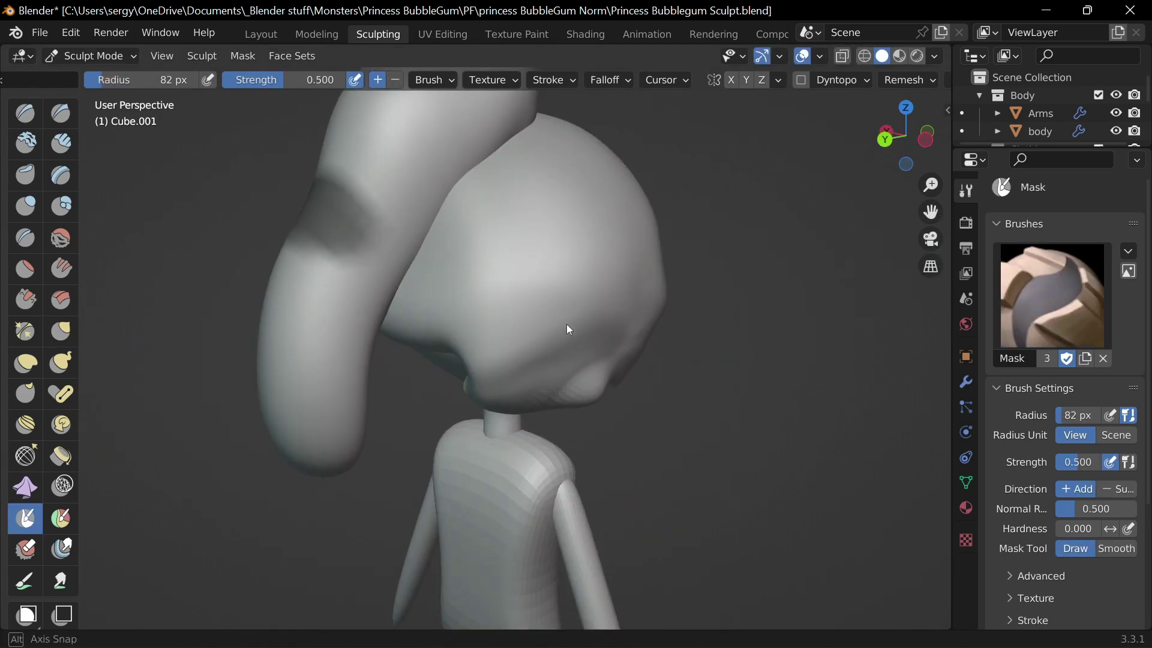
{"action": "left_click", "coordinate": [907, 80]}
{"action": "double_click", "coordinate": [927, 114]}
{"action": "type", "text": "0.0"}
{"action": "mouse_move", "coordinate": [400, 199]}
{"action": "middle_mouse_down"}
{"action": "mouse_move", "coordinate": [568, 205]}
{"action": "mouse_move", "coordinate": [446, 275]}
{"action": "mouse_move", "coordinate": [465, 264]}
{"action": "mouse_move", "coordinate": [595, 339]}
{"action": "middle_mouse_up"}
Smooth the band around the hair tail and paint a mask on the bun.
{"action": "key", "text": "shift+s"}
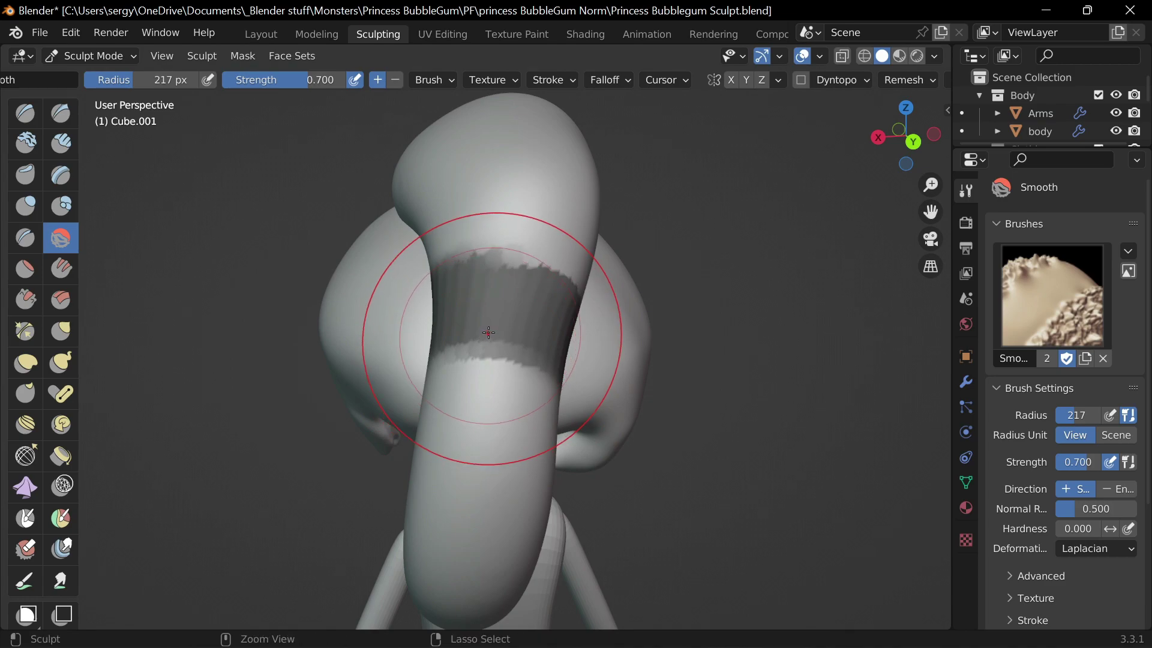
{"action": "mouse_move", "coordinate": [489, 333]}
{"action": "middle_mouse_down"}
{"action": "mouse_move", "coordinate": [406, 347]}
{"action": "mouse_move", "coordinate": [668, 254]}
{"action": "mouse_move", "coordinate": [630, 330]}
{"action": "mouse_move", "coordinate": [681, 378]}
{"action": "mouse_move", "coordinate": [557, 396]}
{"action": "mouse_move", "coordinate": [438, 360]}
{"action": "mouse_move", "coordinate": [456, 401]}
{"action": "mouse_move", "coordinate": [565, 231]}
{"action": "middle_mouse_up"}
{"action": "key", "text": "m"}
{"action": "key", "text": "f"}
Reshape the bun with Grab in local view, then show the whole character again.
{"action": "key", "text": "KP_Divide"}
{"action": "key", "text": "f"}
{"action": "left_click", "coordinate": [437, 372]}
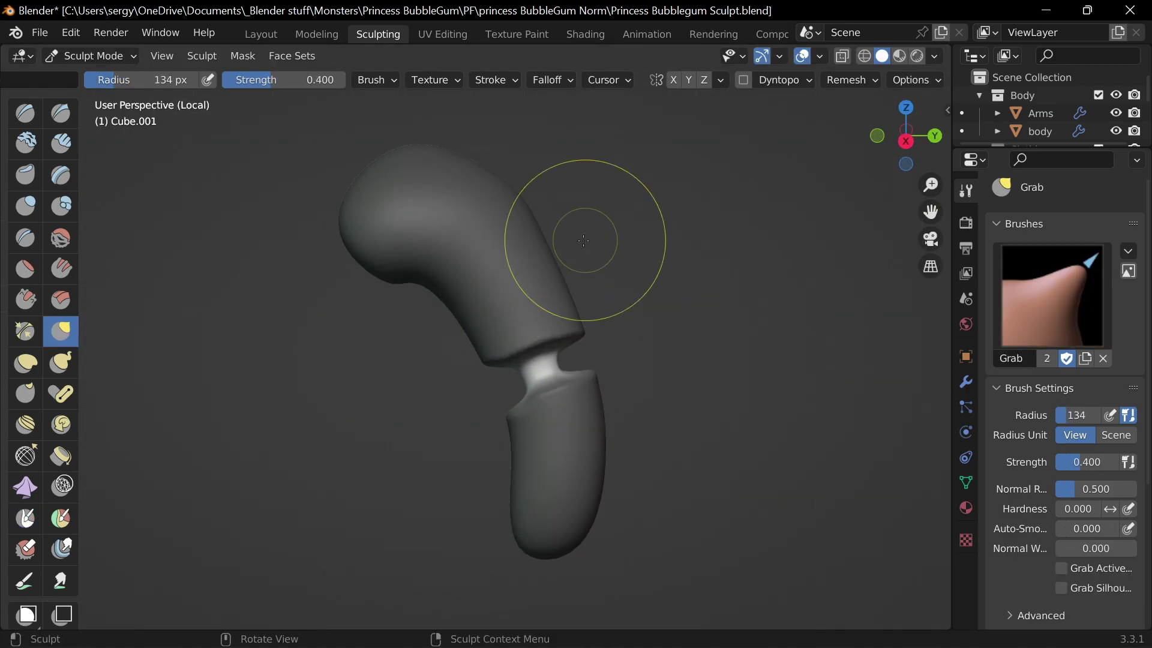
{"action": "key", "text": "KP_Divide"}
{"action": "middle_click_drag", "start_coordinate": [481, 381], "coordinate": [370, 352]}
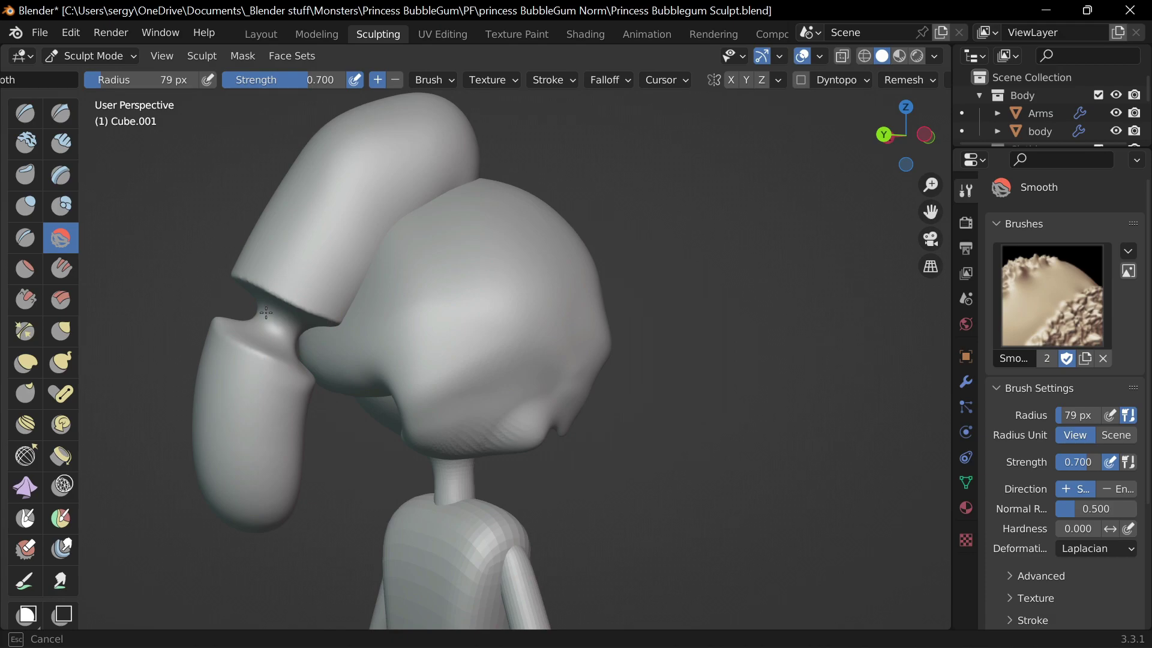
{"action": "mouse_move", "coordinate": [267, 313]}
{"action": "middle_mouse_down"}
{"action": "mouse_move", "coordinate": [382, 384]}
{"action": "mouse_move", "coordinate": [719, 323]}
{"action": "mouse_move", "coordinate": [552, 258]}
{"action": "middle_mouse_up"}
Inflate and smooth the hair around the joint with a smaller brush.
{"action": "key", "text": "i"}
{"action": "key", "text": "f"}
{"action": "left_click", "coordinate": [612, 242]}
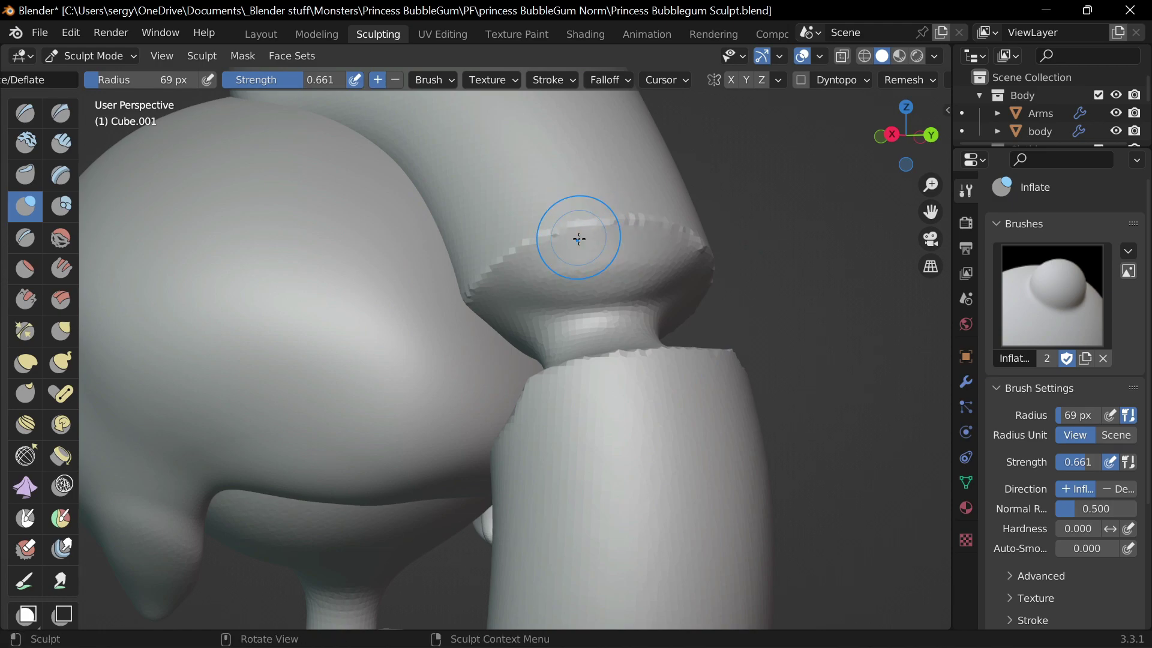
{"action": "mouse_move", "coordinate": [580, 238]}
{"action": "middle_mouse_down"}
{"action": "mouse_move", "coordinate": [404, 244]}
{"action": "mouse_move", "coordinate": [427, 372]}
{"action": "middle_mouse_up"}
{"action": "key", "text": "shift+s"}
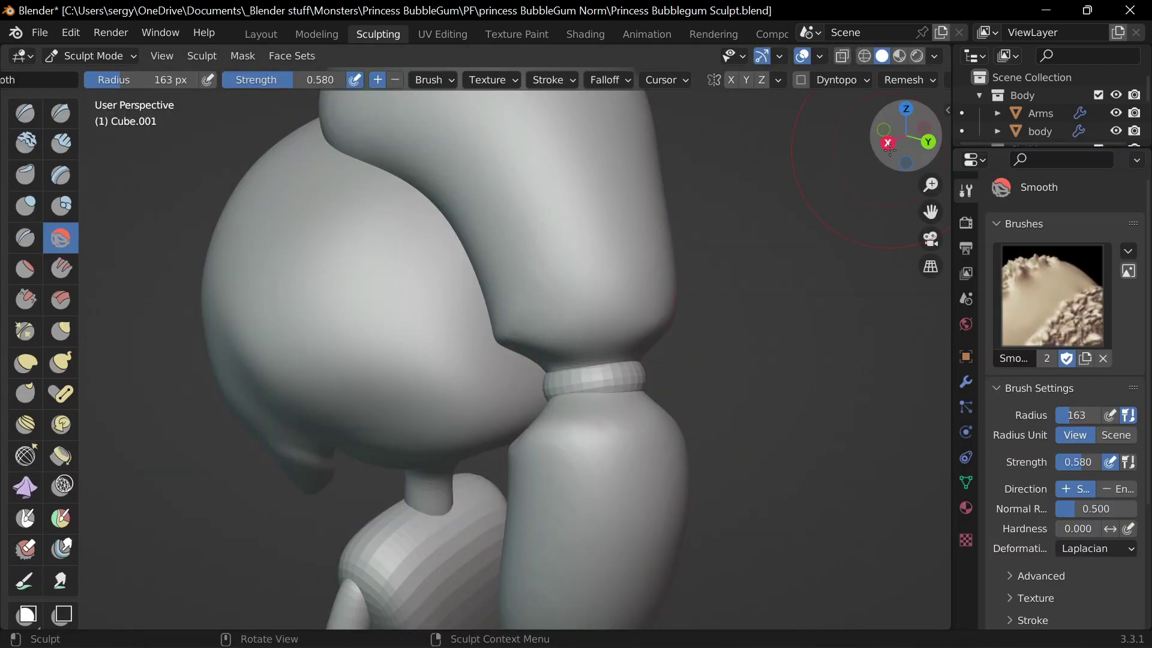
{"action": "left_click_drag", "start_coordinate": [891, 146], "coordinate": [611, 332]}
{"action": "key", "text": "m"}
{"action": "key", "text": "f"}
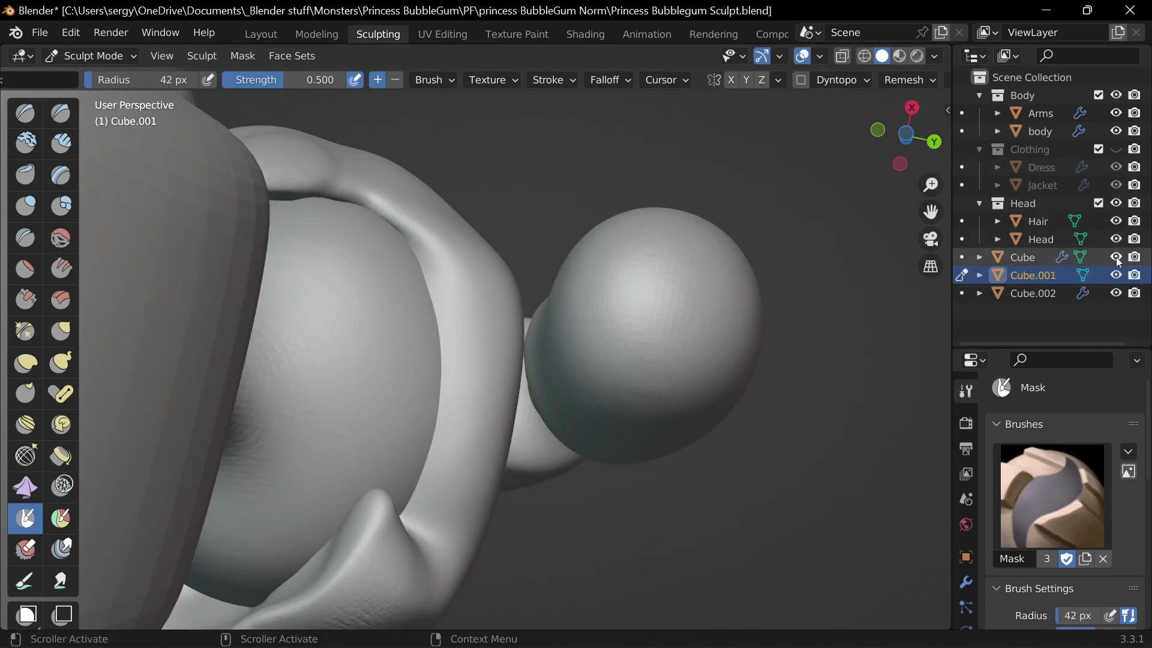
Inflate the bun near the joint and view it with the whole character.
{"action": "middle_click_drag", "start_coordinate": [486, 306], "coordinate": [549, 335]}
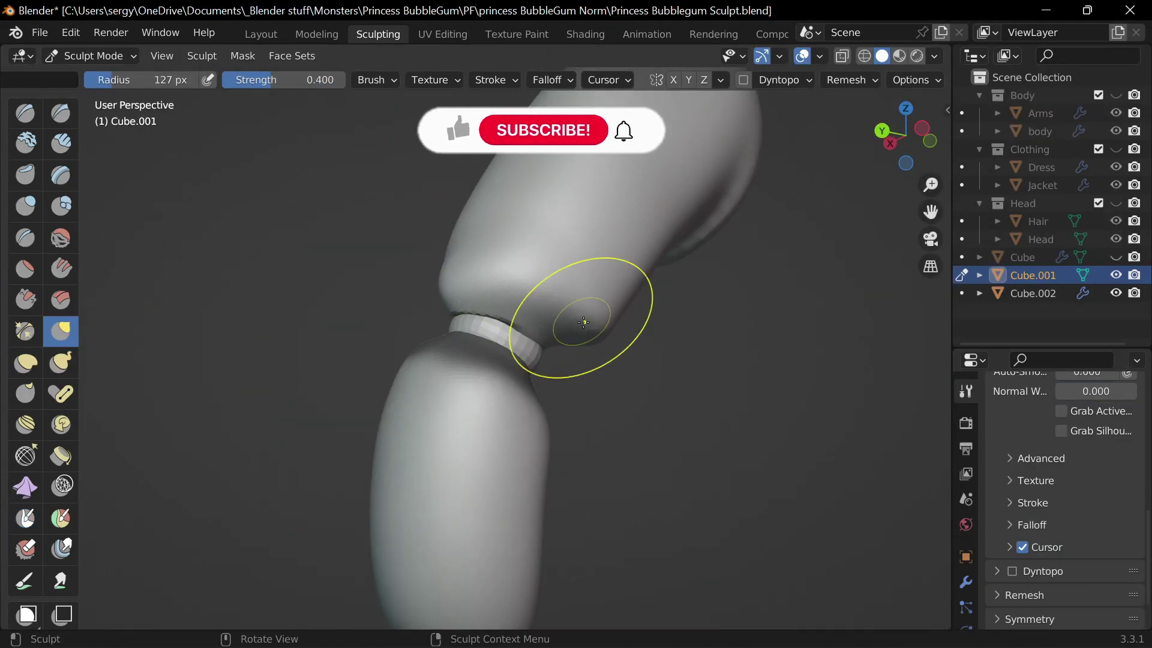
{"action": "mouse_move", "coordinate": [584, 322]}
{"action": "middle_mouse_down"}
{"action": "mouse_move", "coordinate": [548, 373]}
{"action": "mouse_move", "coordinate": [784, 373]}
{"action": "mouse_move", "coordinate": [505, 289]}
{"action": "mouse_move", "coordinate": [432, 245]}
{"action": "mouse_move", "coordinate": [484, 279]}
{"action": "mouse_move", "coordinate": [483, 346]}
{"action": "middle_mouse_up"}
{"action": "key", "text": "i"}
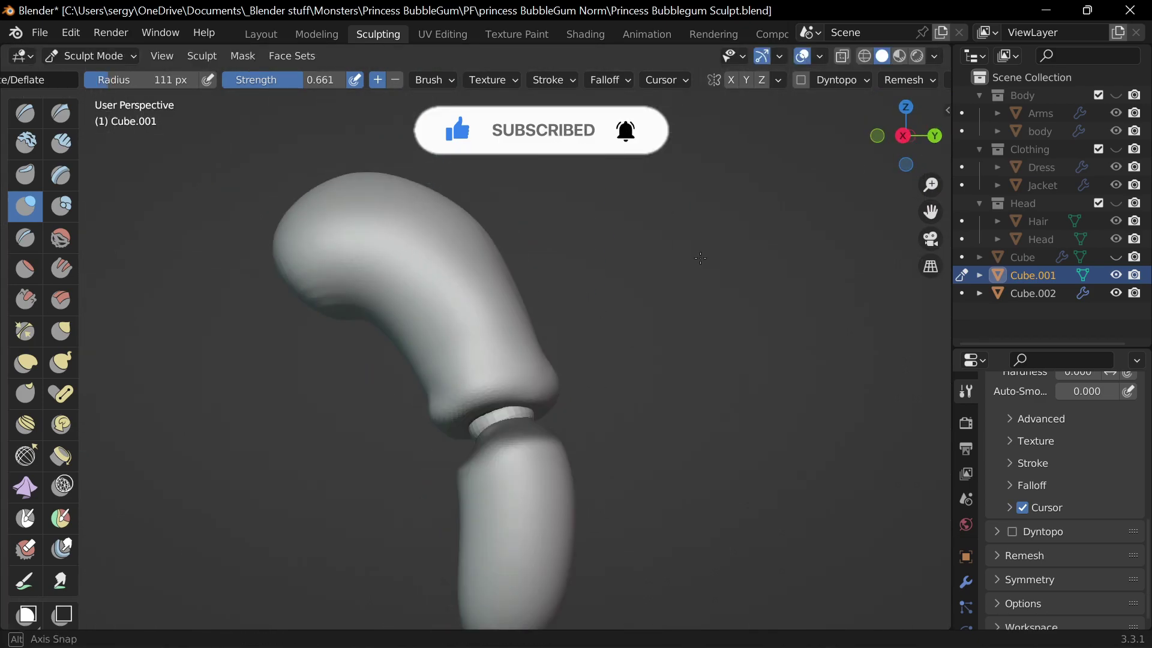
{"action": "key", "text": "KP_Divide"}
{"action": "middle_click_drag", "start_coordinate": [914, 325], "coordinate": [87, 349]}
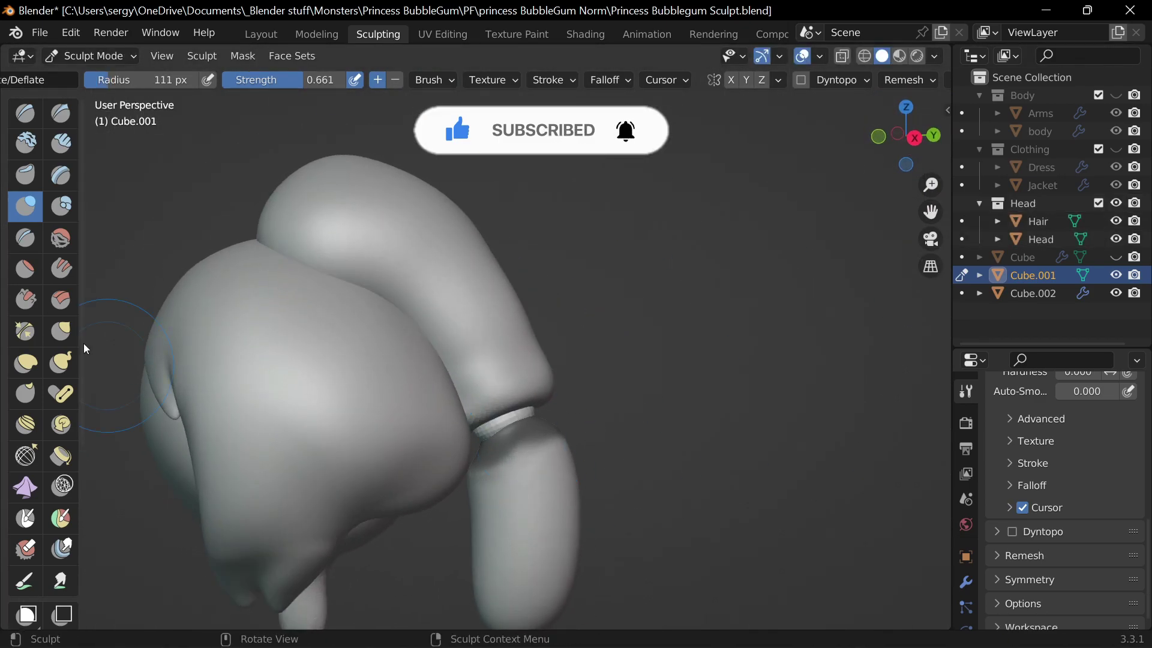
{"action": "mouse_move", "coordinate": [556, 302]}
{"action": "middle_mouse_down"}
{"action": "mouse_move", "coordinate": [542, 437]}
{"action": "mouse_move", "coordinate": [524, 429]}
{"action": "mouse_move", "coordinate": [663, 360]}
{"action": "mouse_move", "coordinate": [886, 148]}
{"action": "mouse_move", "coordinate": [494, 413]}
{"action": "mouse_move", "coordinate": [560, 422]}
{"action": "mouse_move", "coordinate": [526, 419]}
{"action": "mouse_move", "coordinate": [480, 390]}
{"action": "mouse_move", "coordinate": [510, 372]}
{"action": "middle_mouse_up"}
{"action": "scroll", "coordinate": [537, 429], "scroll_direction": "up", "scroll_amount": 5}
{"action": "key", "text": "m"}
{"action": "scroll", "coordinate": [523, 430], "scroll_direction": "down", "scroll_amount": 4}
Pull the bun with Grab strokes, using a larger brush at the joint.
{"action": "key", "text": "g"}
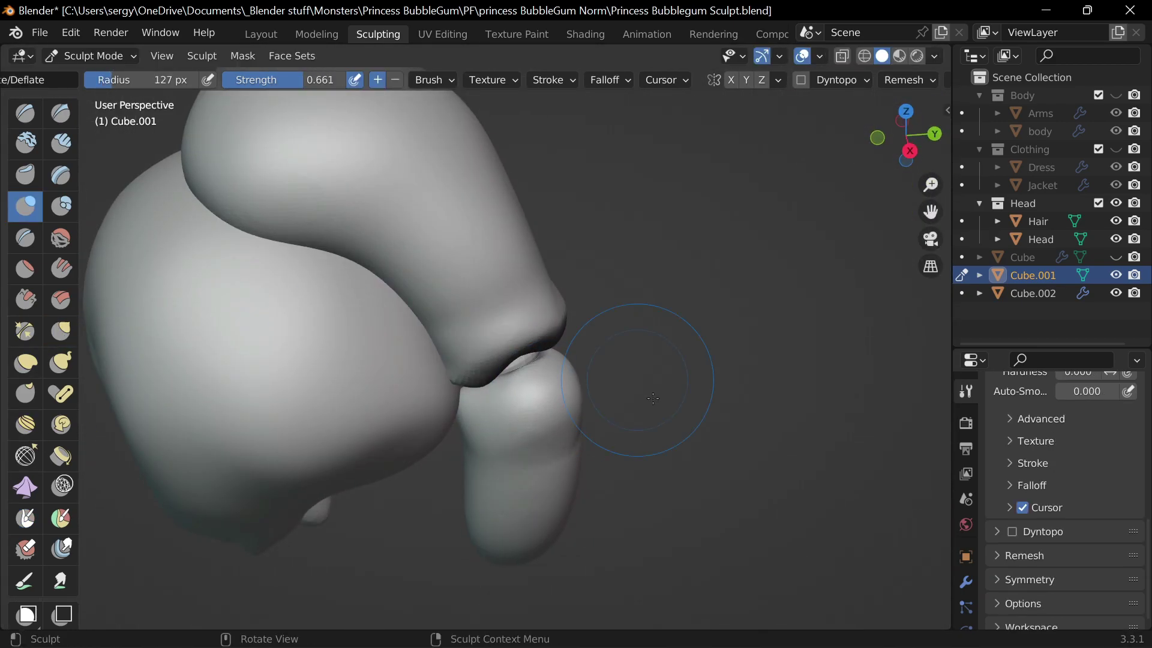
{"action": "mouse_move", "coordinate": [654, 399]}
{"action": "middle_mouse_down"}
{"action": "mouse_move", "coordinate": [501, 455]}
{"action": "mouse_move", "coordinate": [688, 458]}
{"action": "mouse_move", "coordinate": [501, 380]}
{"action": "mouse_move", "coordinate": [532, 450]}
{"action": "mouse_move", "coordinate": [459, 360]}
{"action": "mouse_move", "coordinate": [597, 453]}
{"action": "middle_mouse_up"}
{"action": "scroll", "coordinate": [688, 458], "scroll_direction": "down", "scroll_amount": 5}
{"action": "key", "text": "g"}
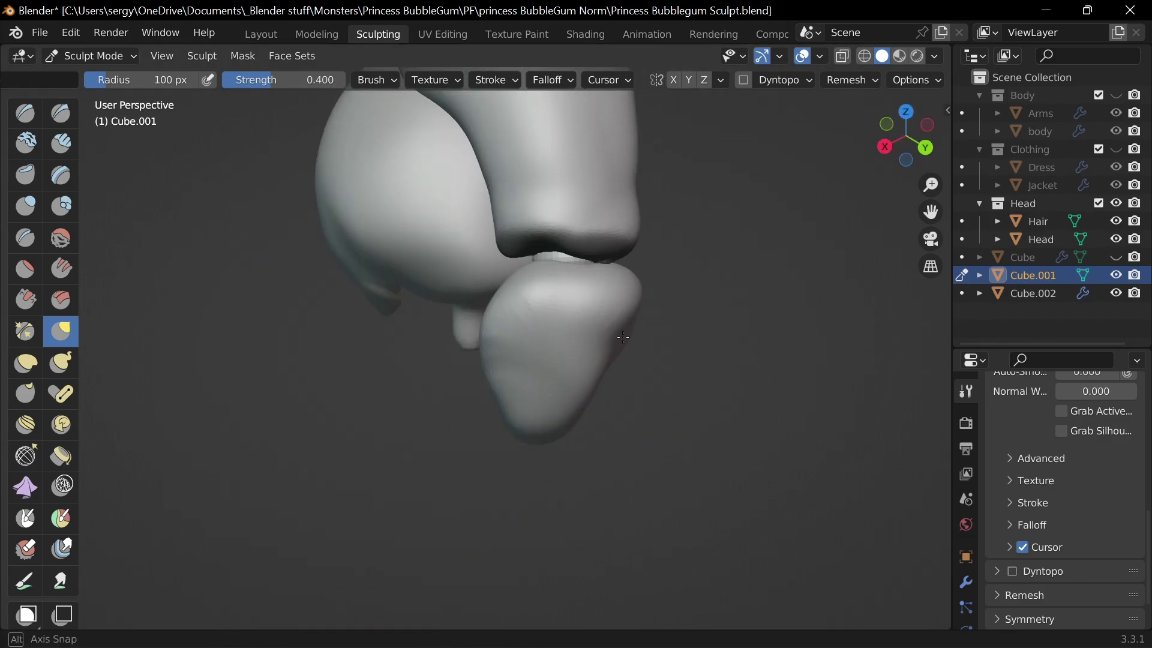
{"action": "middle_click_drag", "start_coordinate": [623, 337], "coordinate": [630, 300]}
{"action": "scroll", "coordinate": [630, 291], "scroll_direction": "up", "scroll_amount": 5}
{"action": "key", "text": "f"}
{"action": "left_click", "coordinate": [640, 258]}
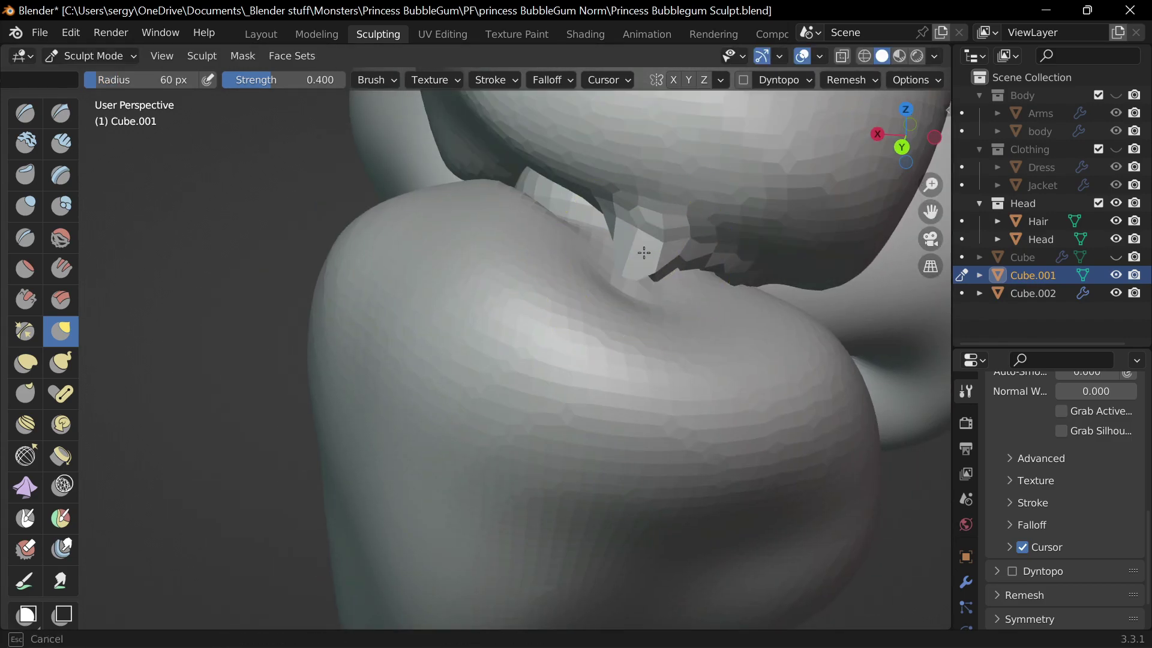
Orbit around the bun to check its upper edge against the hair.
{"action": "mouse_move", "coordinate": [592, 268]}
{"action": "middle_mouse_down"}
{"action": "mouse_move", "coordinate": [767, 314]}
{"action": "mouse_move", "coordinate": [648, 257]}
{"action": "middle_mouse_up"}
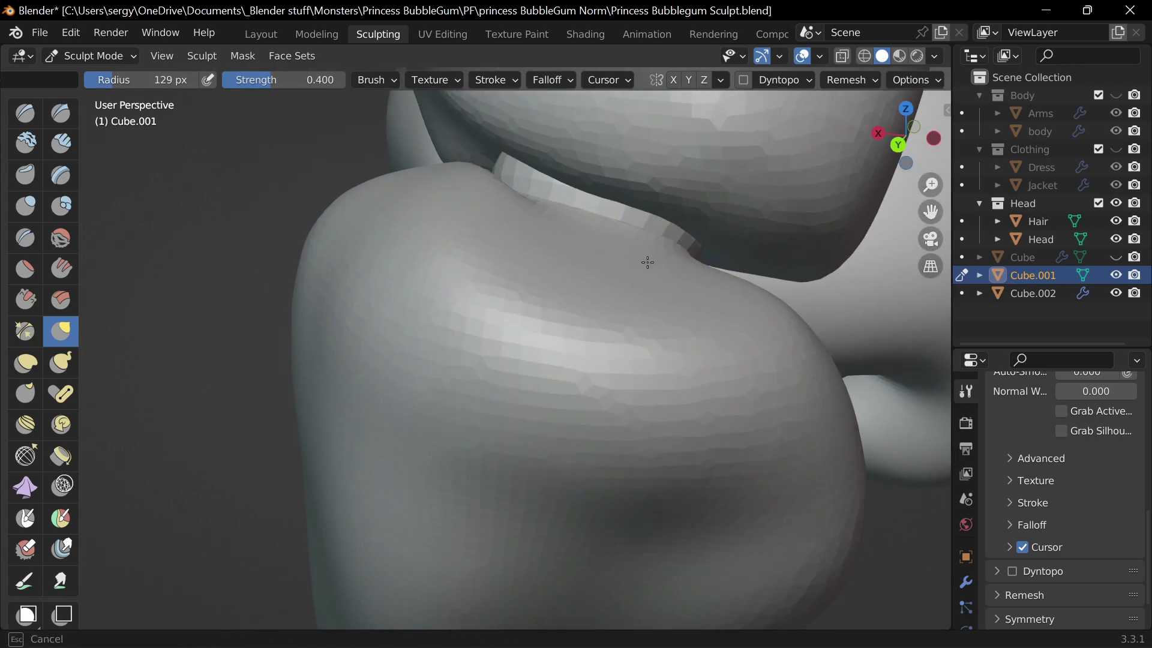
{"action": "scroll", "coordinate": [727, 249], "scroll_direction": "down", "scroll_amount": 2}
{"action": "scroll", "coordinate": [683, 351], "scroll_direction": "down", "scroll_amount": 2}
{"action": "mouse_move", "coordinate": [684, 352]}
{"action": "middle_mouse_down"}
{"action": "mouse_move", "coordinate": [630, 360]}
{"action": "mouse_move", "coordinate": [620, 313]}
{"action": "mouse_move", "coordinate": [604, 348]}
{"action": "mouse_move", "coordinate": [546, 333]}
{"action": "mouse_move", "coordinate": [489, 109]}
{"action": "middle_mouse_up"}
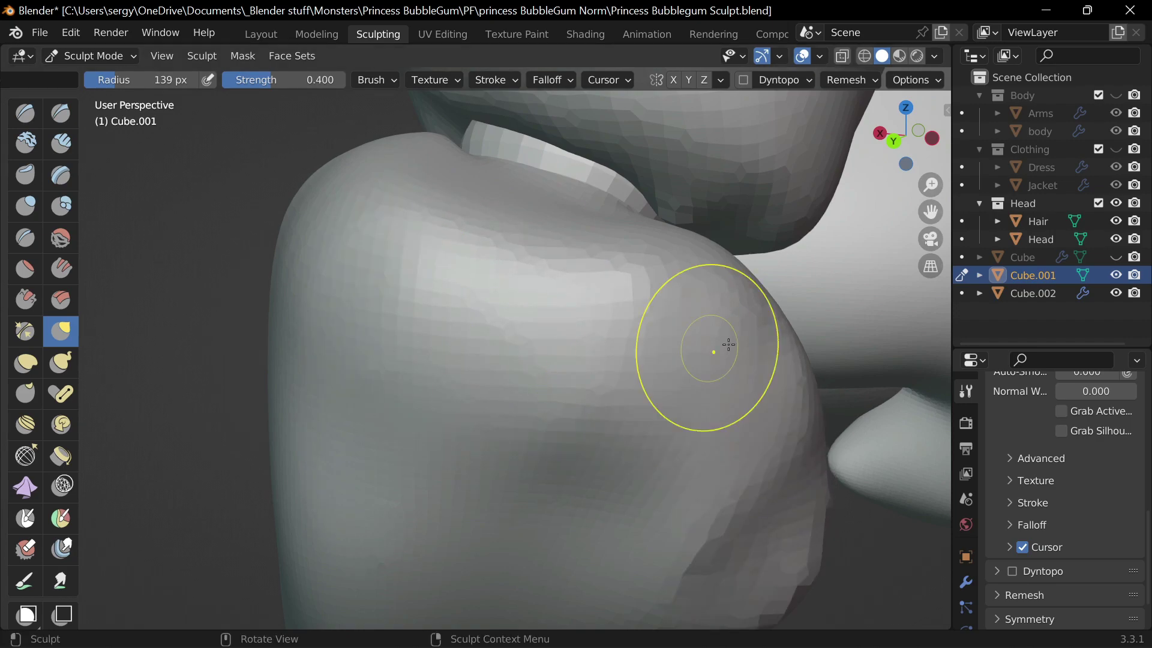
{"action": "middle_click_drag", "start_coordinate": [729, 345], "coordinate": [381, 475]}
{"action": "middle_click_drag", "start_coordinate": [393, 278], "coordinate": [456, 258]}
Open the Remesh settings and check the crease in Front view.
{"action": "left_click", "coordinate": [849, 80]}
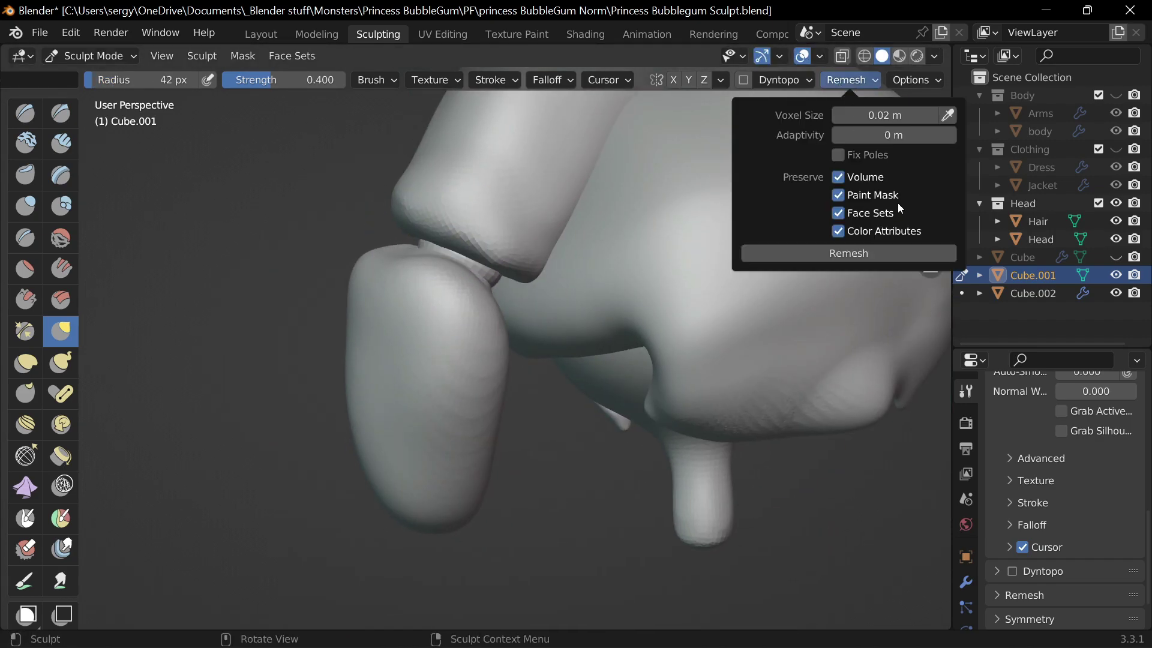
{"action": "middle_click_drag", "start_coordinate": [617, 322], "coordinate": [600, 198], "text": "ctrl"}
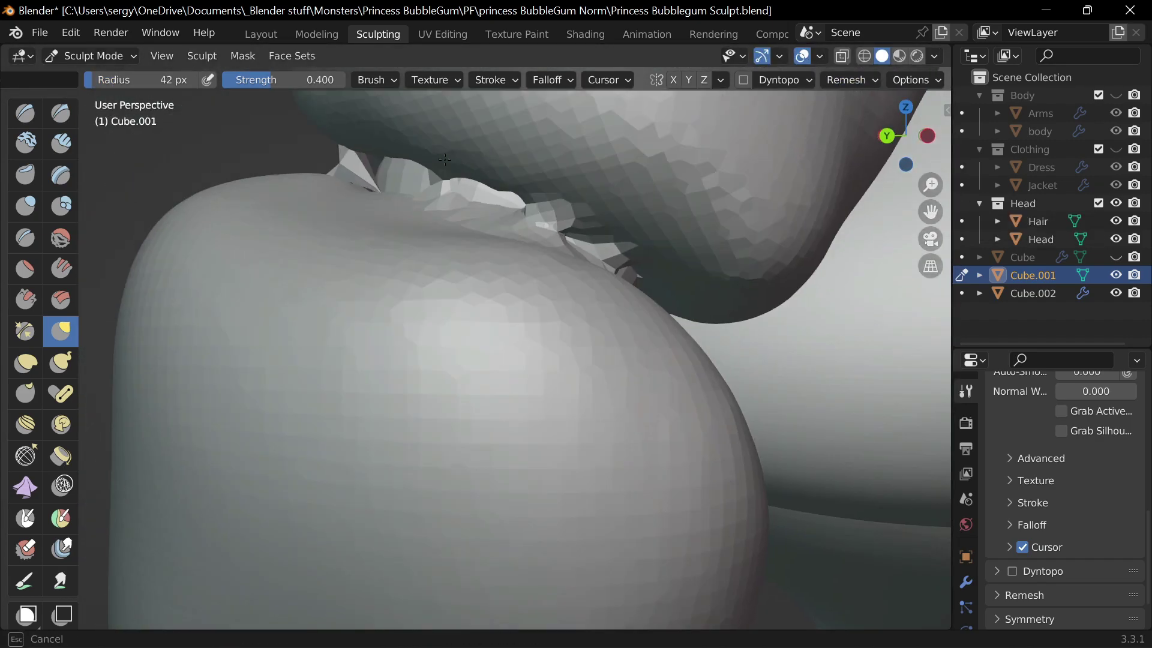
{"action": "mouse_move", "coordinate": [600, 270]}
{"action": "middle_mouse_down"}
{"action": "mouse_move", "coordinate": [578, 226]}
{"action": "mouse_move", "coordinate": [547, 240]}
{"action": "middle_mouse_up"}
{"action": "scroll", "coordinate": [548, 193], "scroll_direction": "up", "scroll_amount": 5}
{"action": "scroll", "coordinate": [604, 450], "scroll_direction": "down", "scroll_amount": 5}
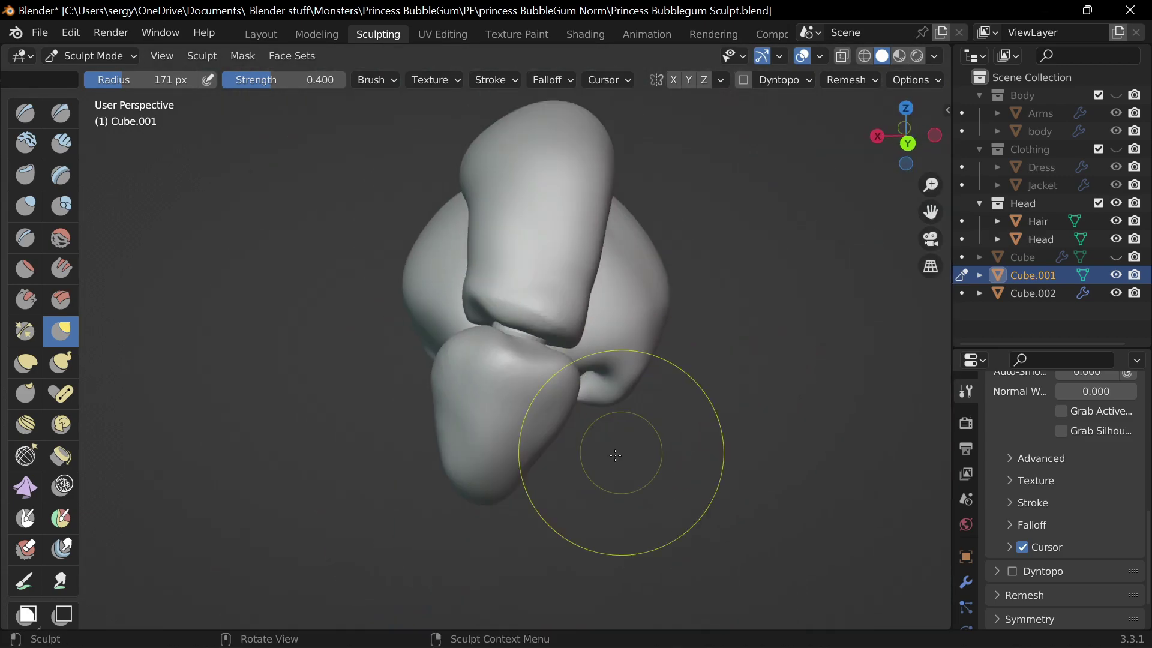
{"action": "key", "text": "KP_1"}
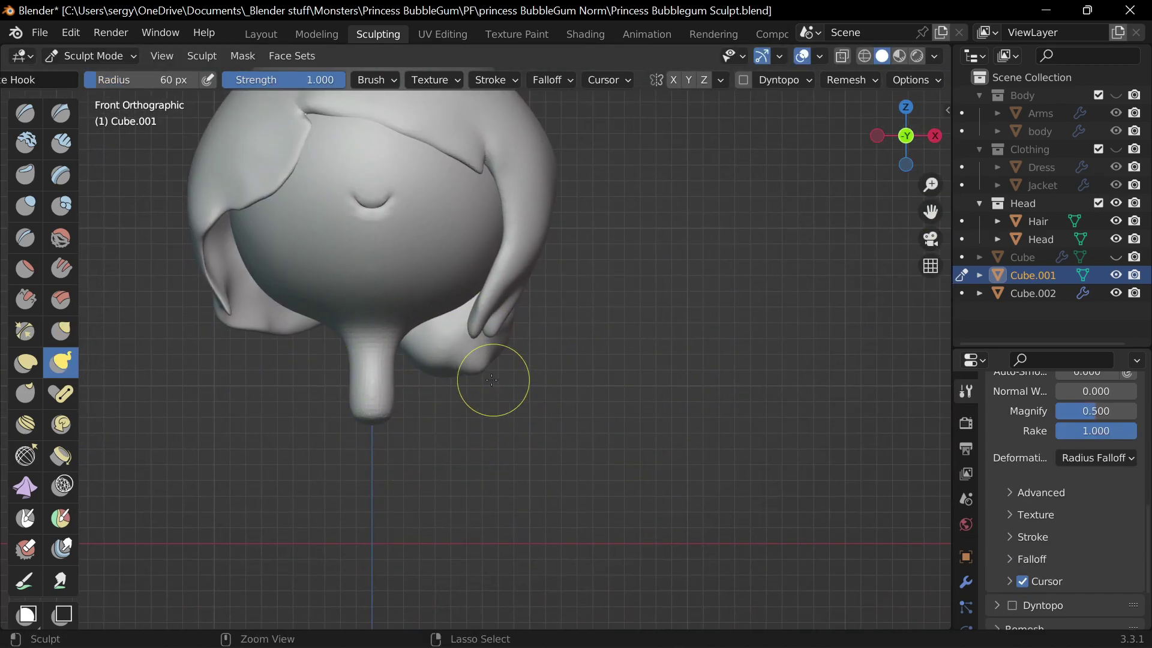
{"action": "middle_click_drag", "start_coordinate": [407, 365], "coordinate": [507, 303]}
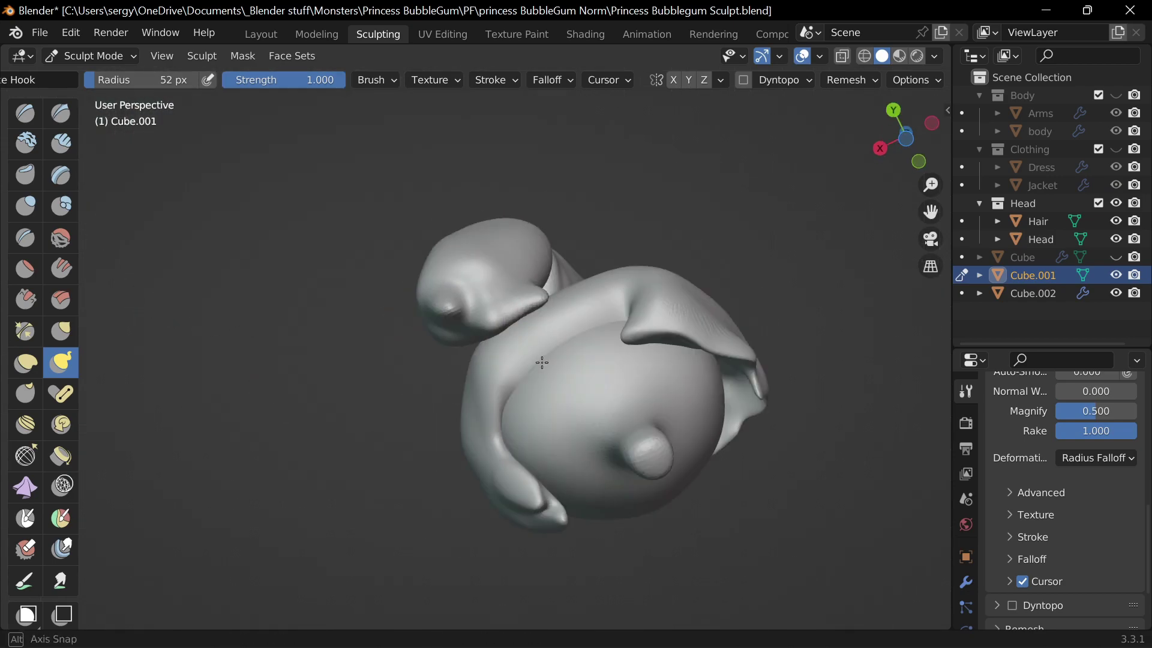
Inflate the bun lobes from the front and side.
{"action": "key", "text": "i"}
{"action": "middle_click_drag", "start_coordinate": [467, 399], "coordinate": [832, 180], "text": "alt"}
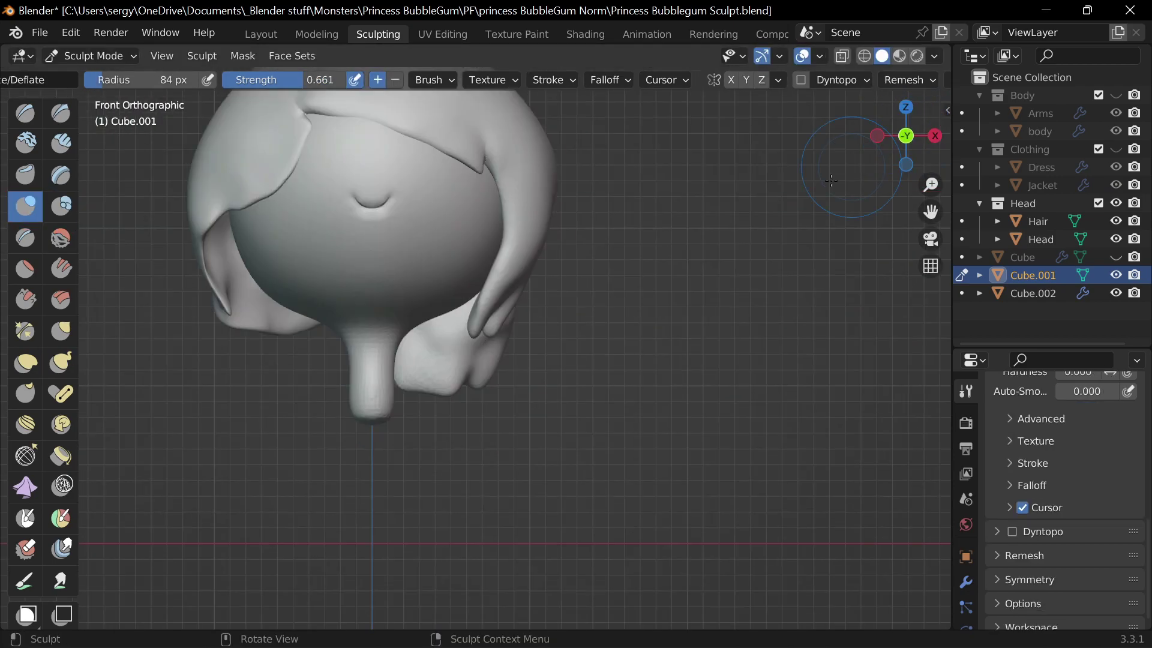
{"action": "mouse_move", "coordinate": [468, 379]}
{"action": "middle_mouse_down"}
{"action": "mouse_move", "coordinate": [416, 287]}
{"action": "mouse_move", "coordinate": [501, 313]}
{"action": "middle_mouse_up"}
{"action": "key", "text": "i"}
{"action": "scroll", "coordinate": [502, 313], "scroll_direction": "up", "scroll_amount": 3}
{"action": "scroll", "coordinate": [480, 276], "scroll_direction": "down", "scroll_amount": 4}
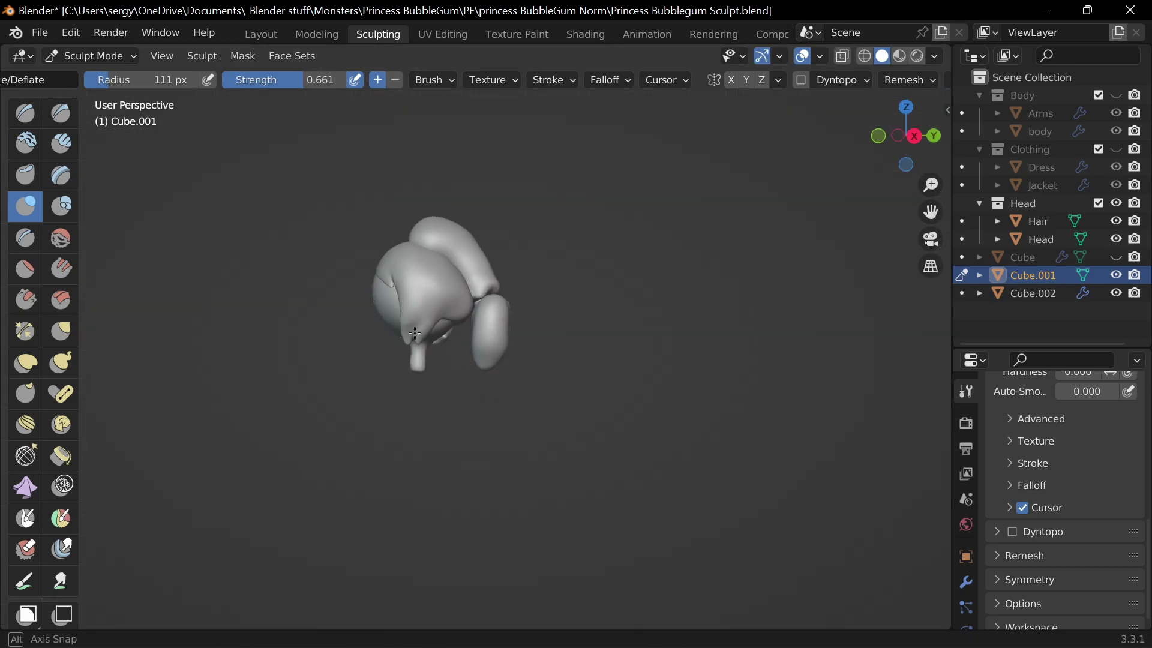
{"action": "scroll", "coordinate": [448, 240], "scroll_direction": "up", "scroll_amount": 2}
Refine the bun's outline with Grab using a smaller brush.
{"action": "key", "text": "g"}
{"action": "scroll", "coordinate": [420, 246], "scroll_direction": "up", "scroll_amount": 3}
{"action": "mouse_move", "coordinate": [398, 256]}
{"action": "middle_mouse_down"}
{"action": "mouse_move", "coordinate": [394, 318]}
{"action": "mouse_move", "coordinate": [519, 258]}
{"action": "mouse_move", "coordinate": [466, 275]}
{"action": "mouse_move", "coordinate": [712, 265]}
{"action": "mouse_move", "coordinate": [519, 305]}
{"action": "mouse_move", "coordinate": [578, 288]}
{"action": "middle_mouse_up"}
{"action": "middle_click_drag", "start_coordinate": [482, 243], "coordinate": [420, 270]}
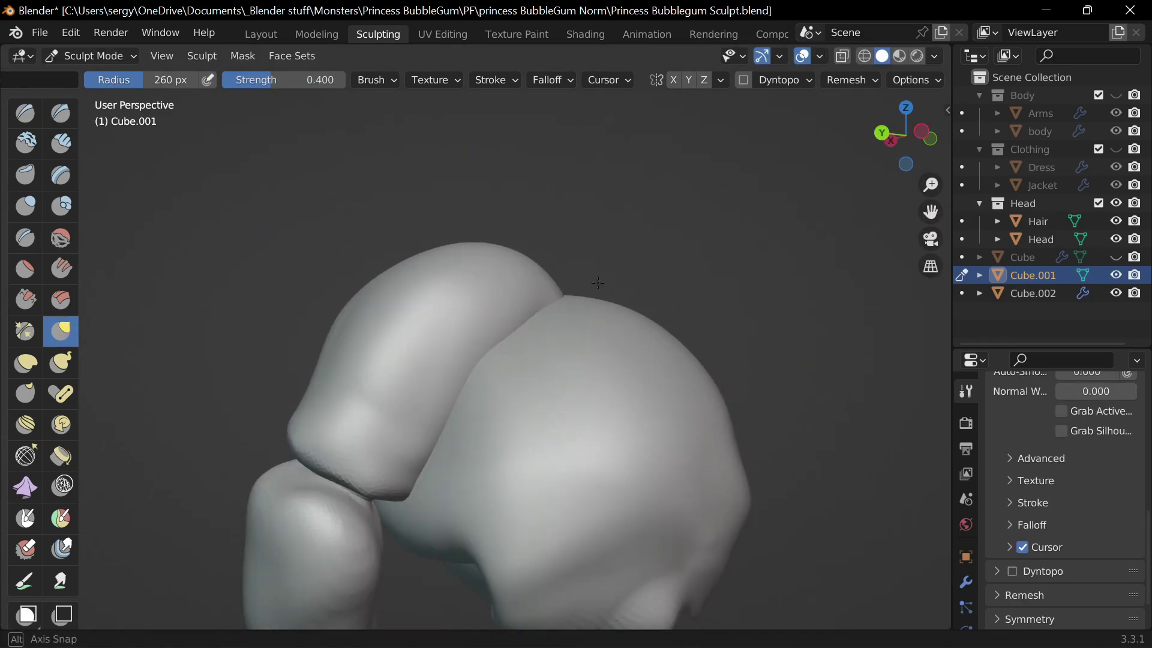
{"action": "key", "text": "f"}
{"action": "left_click", "coordinate": [483, 368]}
{"action": "mouse_move", "coordinate": [484, 368]}
{"action": "middle_mouse_down"}
{"action": "mouse_move", "coordinate": [654, 555]}
{"action": "mouse_move", "coordinate": [591, 360]}
{"action": "middle_mouse_up"}
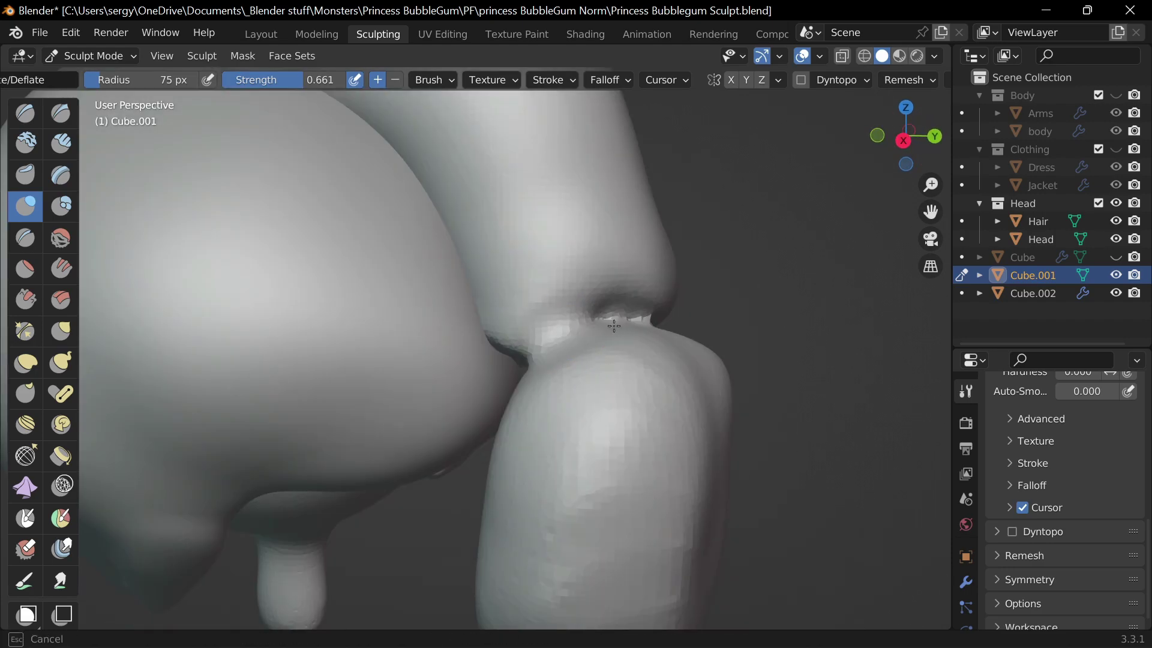
{"action": "mouse_move", "coordinate": [675, 402]}
{"action": "middle_mouse_down"}
{"action": "mouse_move", "coordinate": [540, 360]}
{"action": "mouse_move", "coordinate": [599, 300]}
{"action": "middle_mouse_up"}
Set the Remesh voxel size to 0.009 m.
{"action": "key", "text": "m"}
{"action": "left_click", "coordinate": [908, 80]}
{"action": "left_click", "coordinate": [908, 115]}
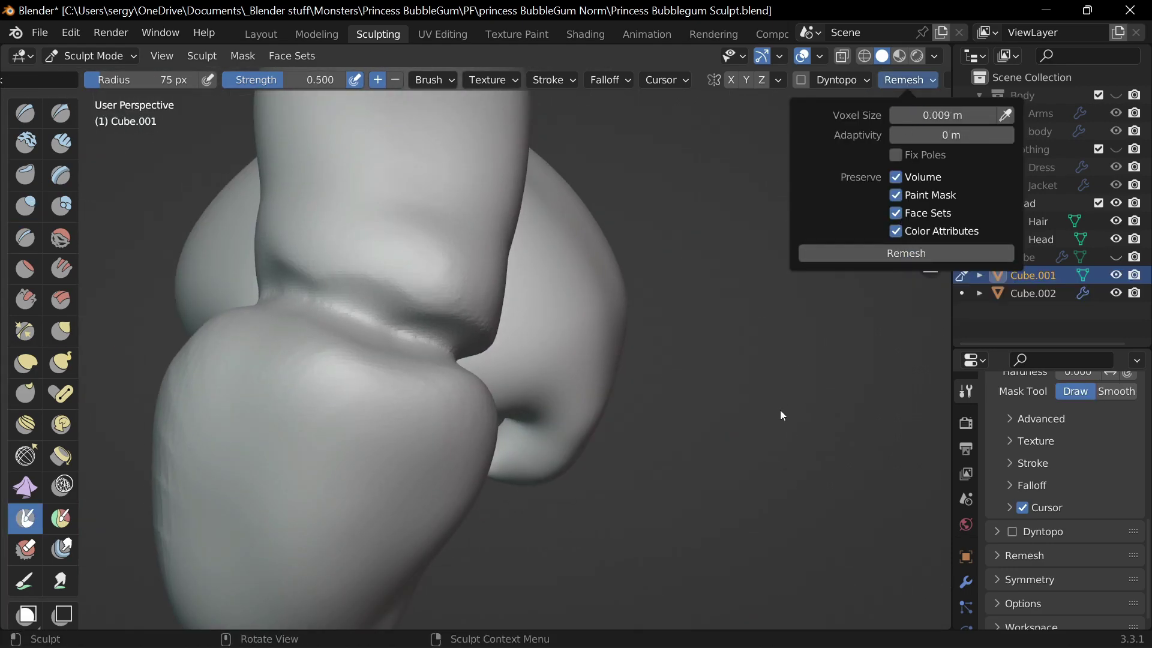
Isolate the hair piece, invert the mask onto the crease, and exit local view.
{"action": "scroll", "coordinate": [328, 304], "scroll_direction": "up", "scroll_amount": 5}
{"action": "middle_click_drag", "start_coordinate": [337, 307], "coordinate": [420, 420]}
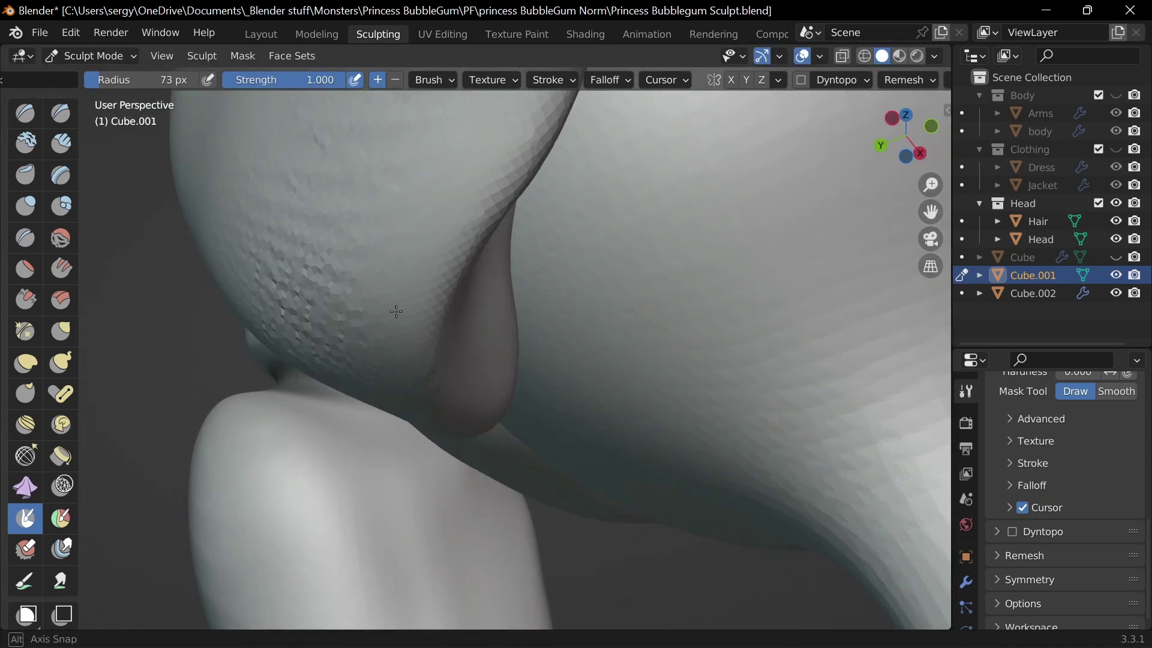
{"action": "key", "text": "KP_Divide"}
{"action": "middle_click_drag", "start_coordinate": [424, 463], "coordinate": [579, 428]}
{"action": "key", "text": "ctrl+i"}
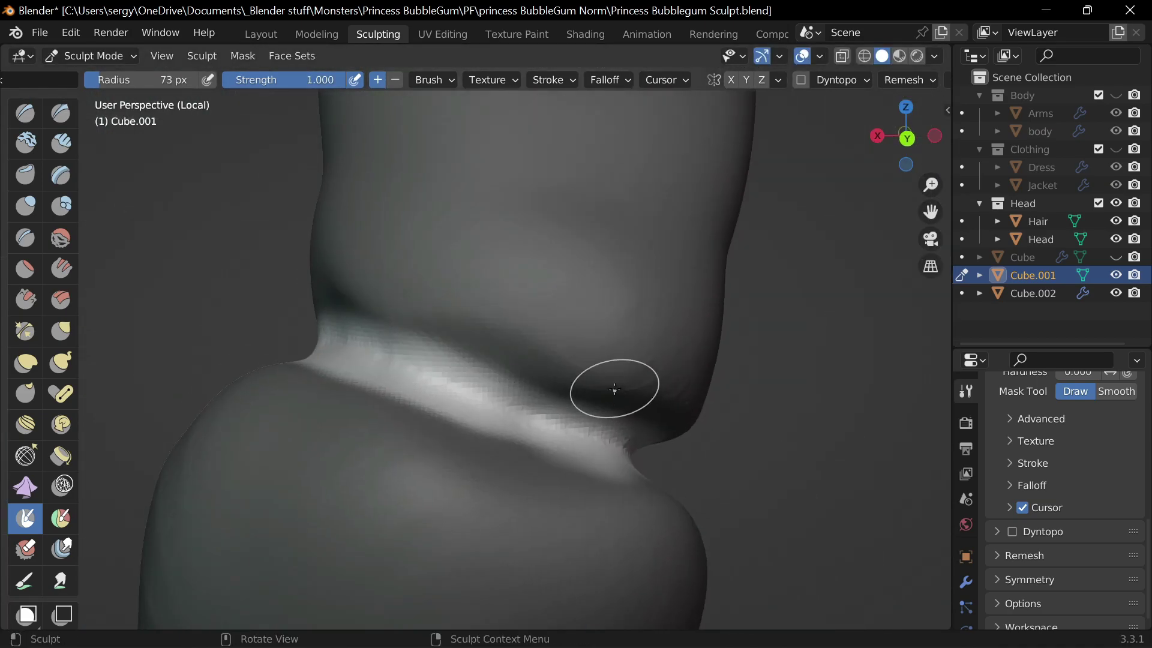
{"action": "key", "text": "KP_Divide"}
Grab along the joint with a larger brush to tuck the bun lobes snugly.
{"action": "key", "text": "g"}
{"action": "mouse_move", "coordinate": [612, 384]}
{"action": "middle_mouse_down"}
{"action": "mouse_move", "coordinate": [450, 316]}
{"action": "mouse_move", "coordinate": [606, 376]}
{"action": "mouse_move", "coordinate": [635, 324]}
{"action": "mouse_move", "coordinate": [690, 433]}
{"action": "mouse_move", "coordinate": [249, 386]}
{"action": "middle_mouse_up"}
{"action": "key", "text": "f"}
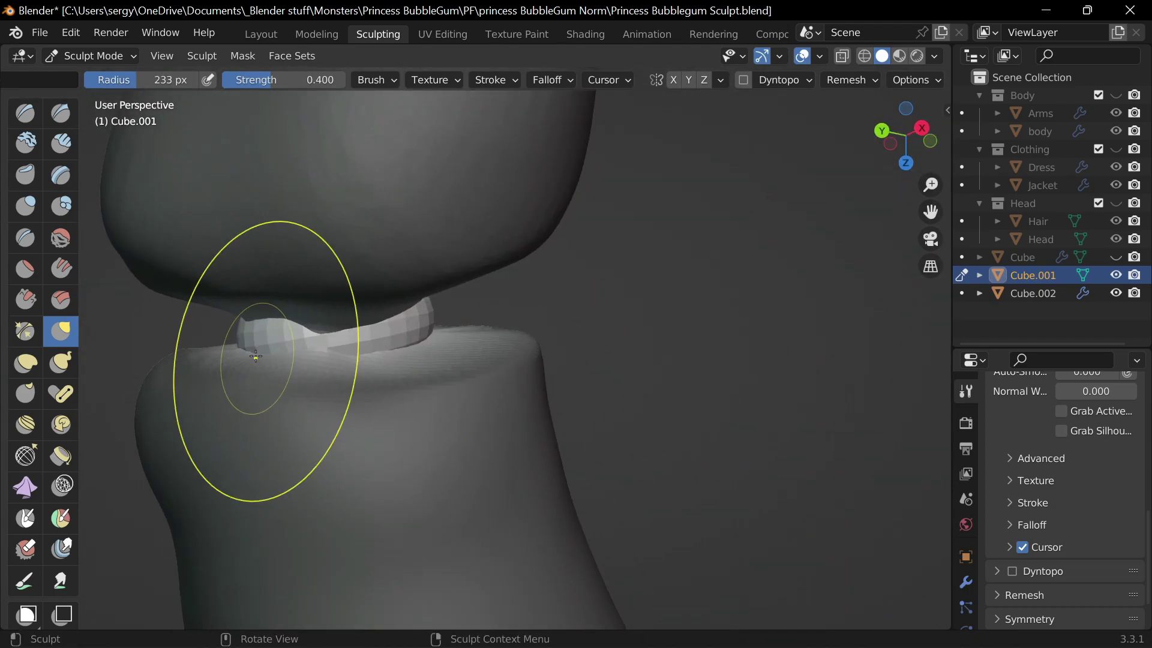
{"action": "key", "text": "f"}
{"action": "mouse_move", "coordinate": [393, 259]}
{"action": "middle_mouse_down"}
{"action": "mouse_move", "coordinate": [458, 420]}
{"action": "mouse_move", "coordinate": [637, 420]}
{"action": "mouse_move", "coordinate": [487, 419]}
{"action": "mouse_move", "coordinate": [586, 324]}
{"action": "mouse_move", "coordinate": [702, 401]}
{"action": "mouse_move", "coordinate": [460, 437]}
{"action": "mouse_move", "coordinate": [664, 367]}
{"action": "mouse_move", "coordinate": [535, 488]}
{"action": "mouse_move", "coordinate": [642, 303]}
{"action": "mouse_move", "coordinate": [485, 232]}
{"action": "middle_mouse_up"}
{"action": "scroll", "coordinate": [599, 293], "scroll_direction": "up", "scroll_amount": 4}
{"action": "scroll", "coordinate": [549, 310], "scroll_direction": "down", "scroll_amount": 5}
{"action": "scroll", "coordinate": [474, 316], "scroll_direction": "up", "scroll_amount": 3}
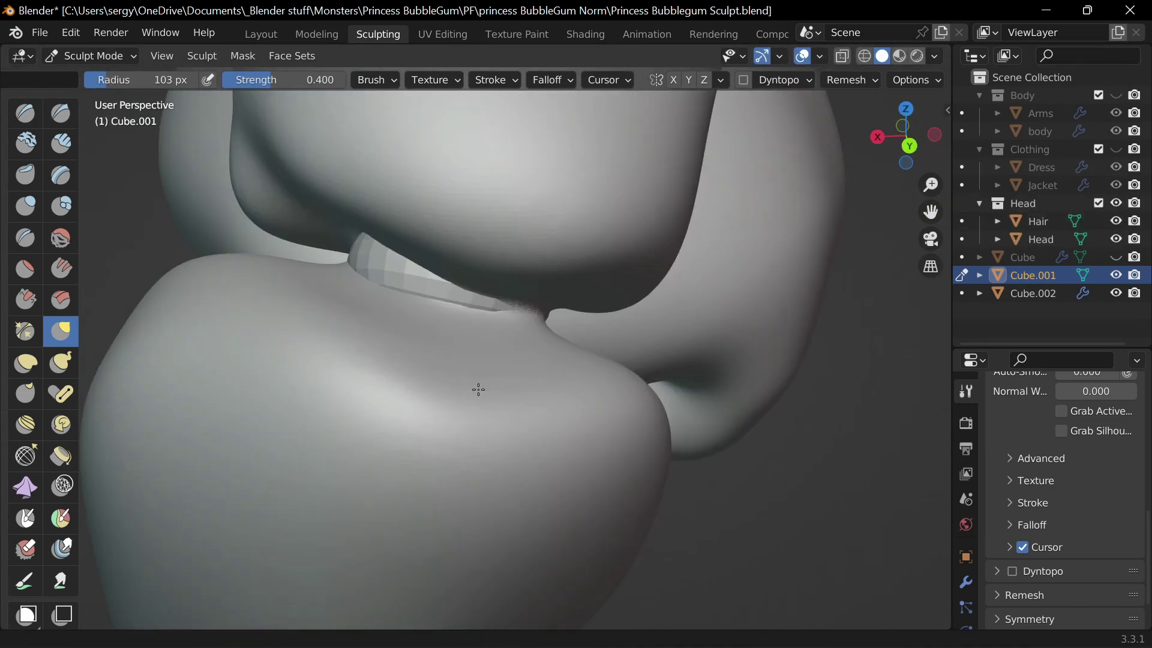
{"action": "mouse_move", "coordinate": [478, 389]}
{"action": "middle_mouse_down"}
{"action": "mouse_move", "coordinate": [355, 249]}
{"action": "mouse_move", "coordinate": [534, 367]}
{"action": "middle_mouse_up"}
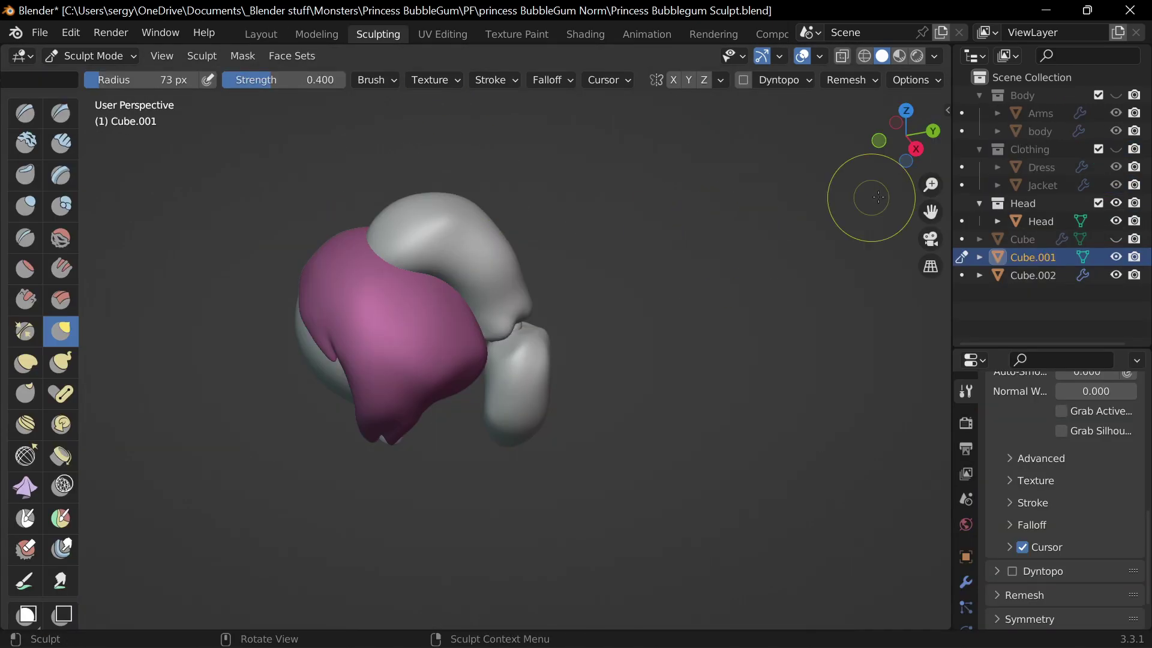
Sample the pink hair mesh's detail size in the remesh settings.
{"action": "left_click", "coordinate": [852, 79]}
{"action": "left_click", "coordinate": [955, 116]}
{"action": "left_click", "coordinate": [759, 265]}
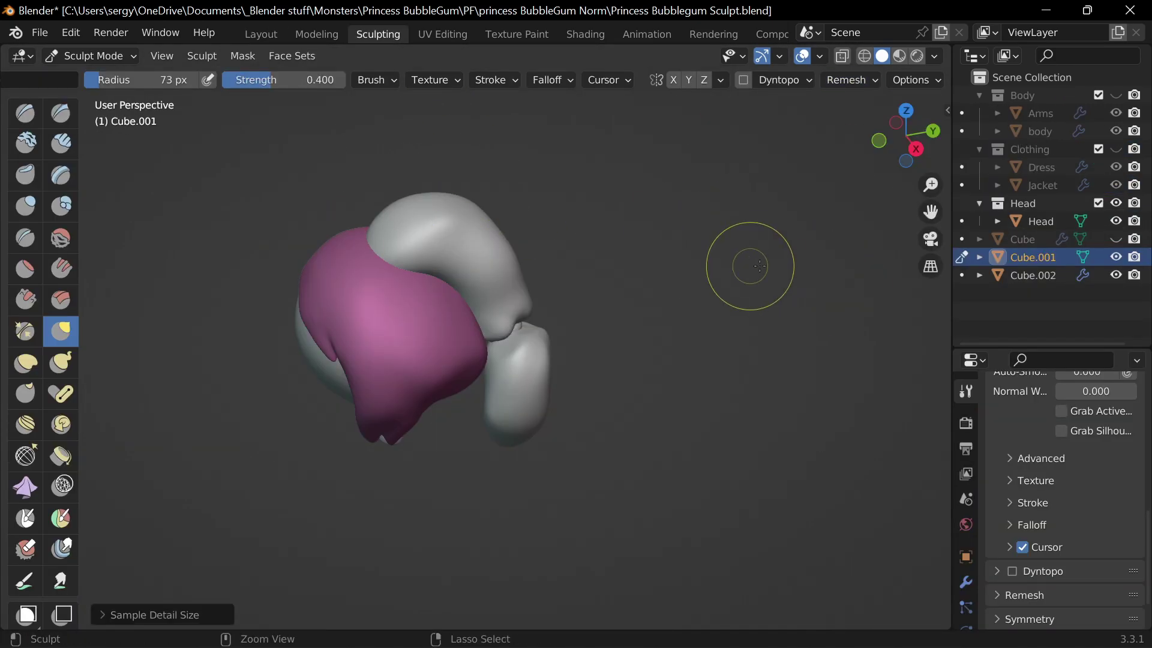
{"action": "scroll", "coordinate": [614, 398], "scroll_direction": "up", "scroll_amount": 4}
Check the hair from the front and other side, then pick the Inflate brush for the torso.
{"action": "middle_click_drag", "start_coordinate": [522, 363], "coordinate": [455, 393]}
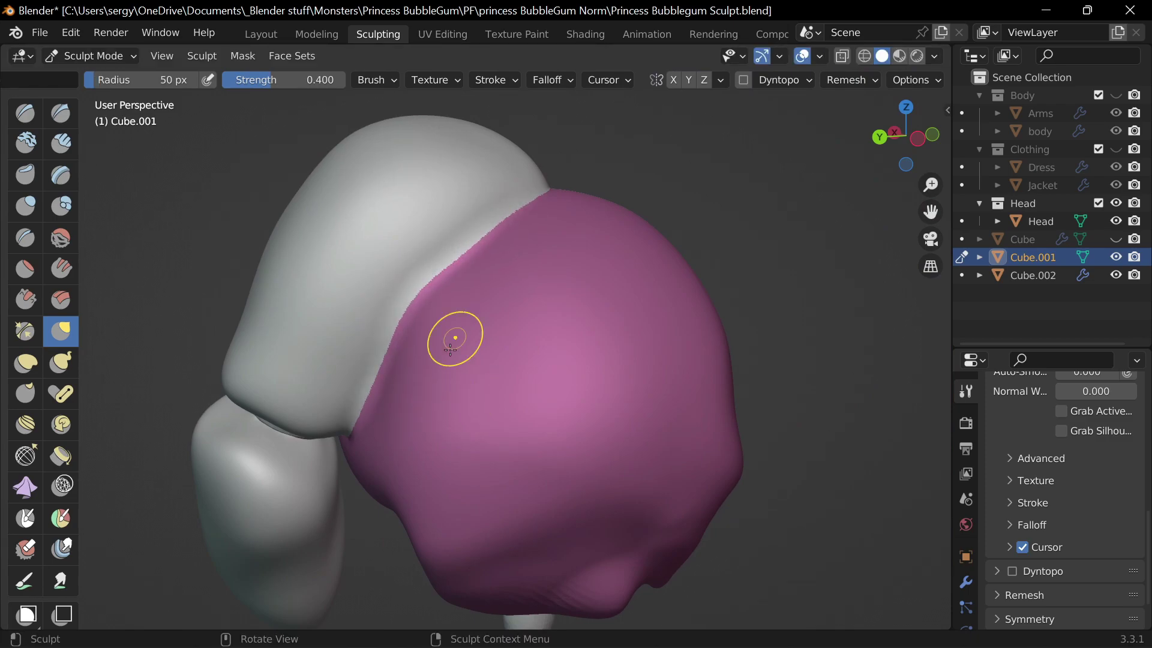
{"action": "middle_click_drag", "start_coordinate": [450, 349], "coordinate": [540, 336]}
{"action": "left_click", "coordinate": [897, 147]}
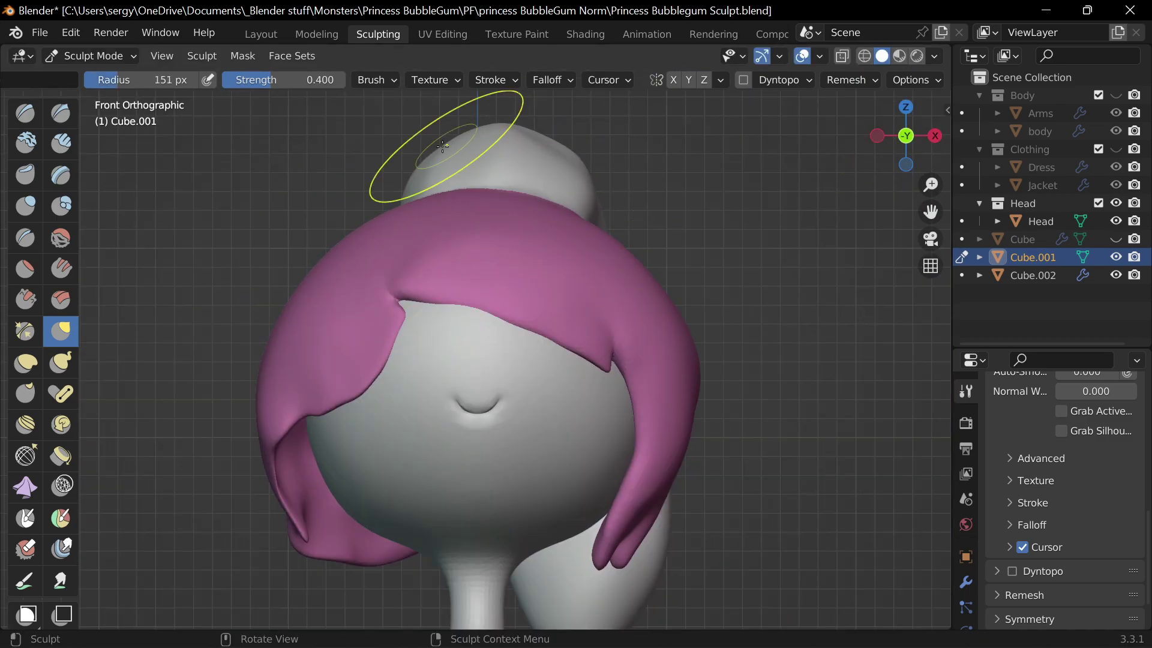
{"action": "mouse_move", "coordinate": [443, 146]}
{"action": "middle_mouse_down"}
{"action": "mouse_move", "coordinate": [573, 269]}
{"action": "mouse_move", "coordinate": [435, 193]}
{"action": "mouse_move", "coordinate": [657, 426]}
{"action": "middle_mouse_up"}
{"action": "key", "text": "i"}
{"action": "scroll", "coordinate": [658, 425], "scroll_direction": "down", "scroll_amount": 4}
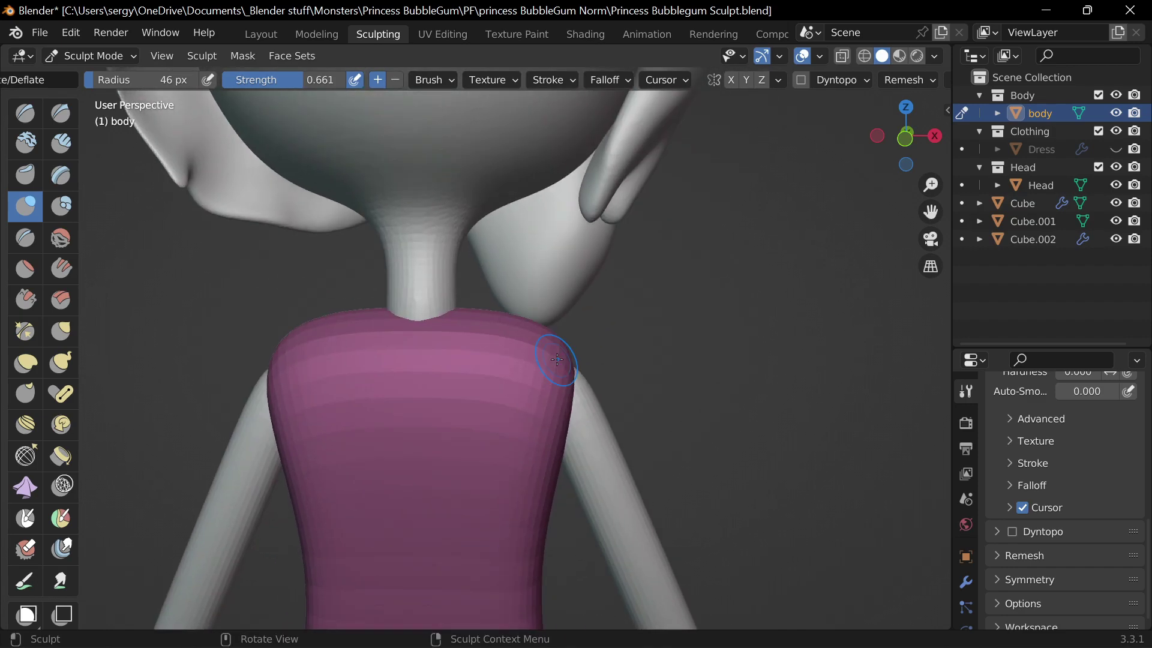
Remesh the body mesh, enlarge the brush and check the torso from back and front.
{"action": "left_click", "coordinate": [909, 79]}
{"action": "left_click", "coordinate": [908, 252]}
{"action": "key", "text": "f"}
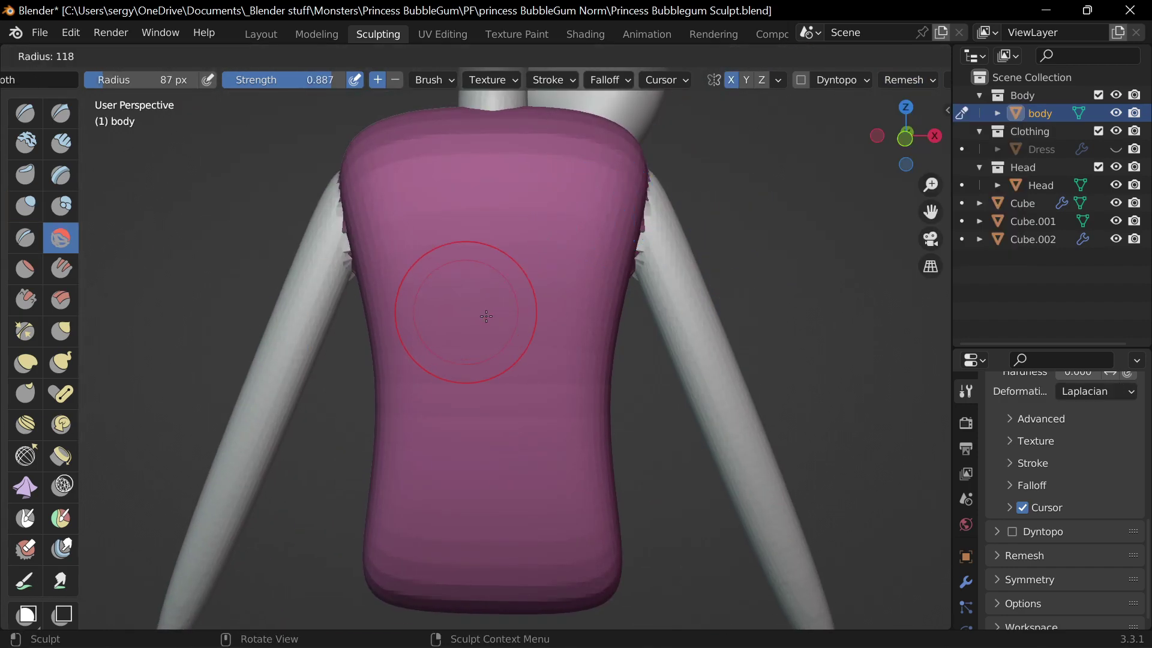
{"action": "left_click", "coordinate": [907, 139]}
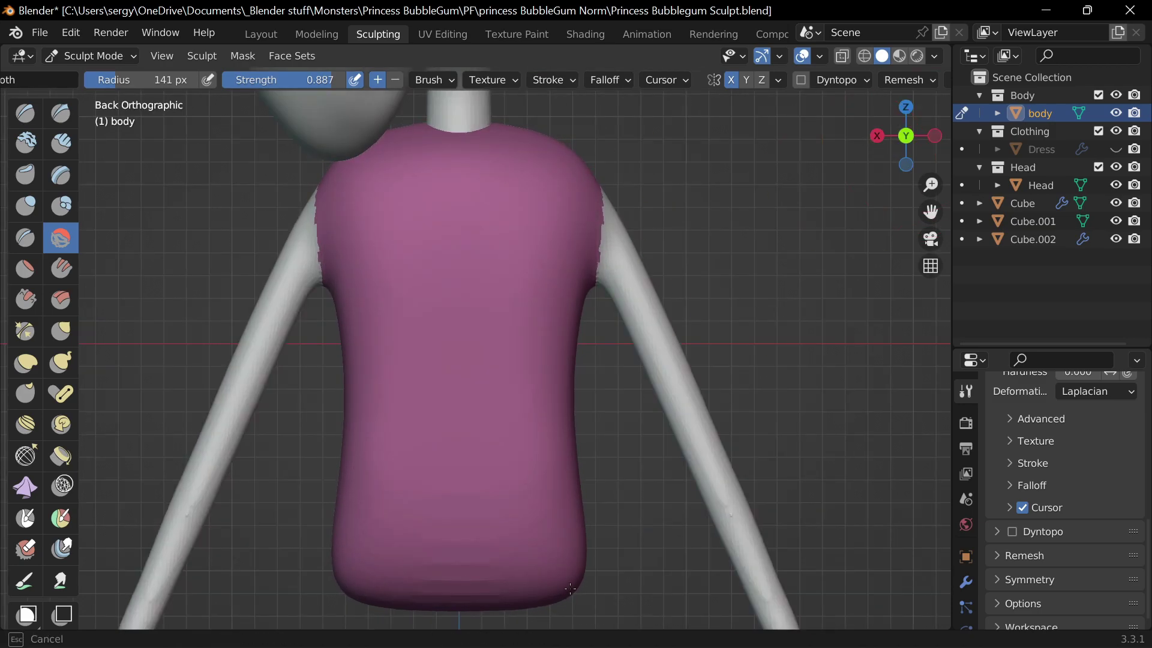
{"action": "left_click", "coordinate": [905, 137]}
Pull the torso's shoulders and waist into a cleaner silhouette with the Grab brush.
{"action": "key", "text": "g"}
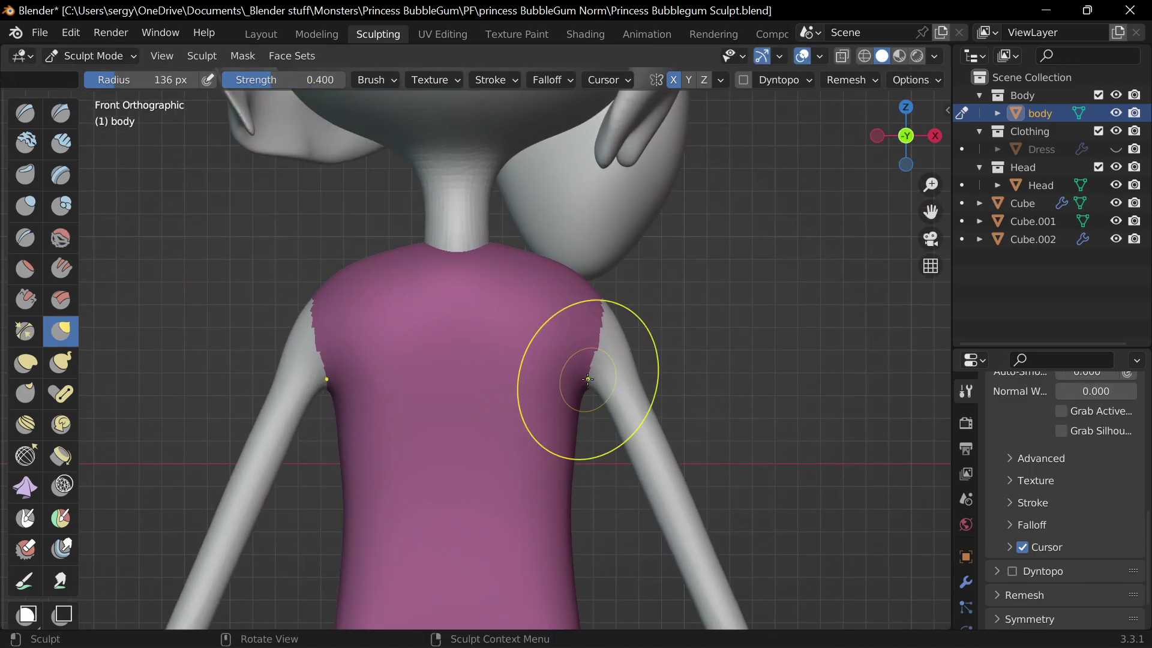
{"action": "scroll", "coordinate": [561, 468], "scroll_direction": "down", "scroll_amount": 3, "text": "shift"}
{"action": "scroll", "coordinate": [384, 392], "scroll_direction": "down", "scroll_amount": 3, "text": "shift"}
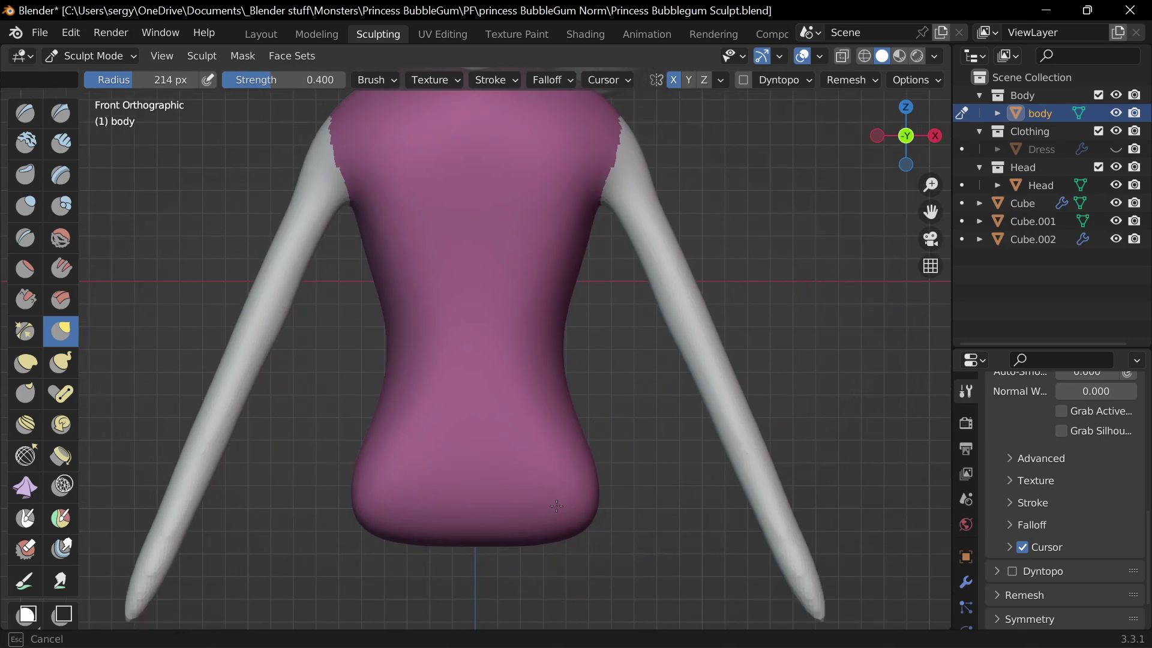
{"action": "middle_click_drag", "start_coordinate": [384, 391], "coordinate": [317, 457]}
{"action": "key", "text": "f"}
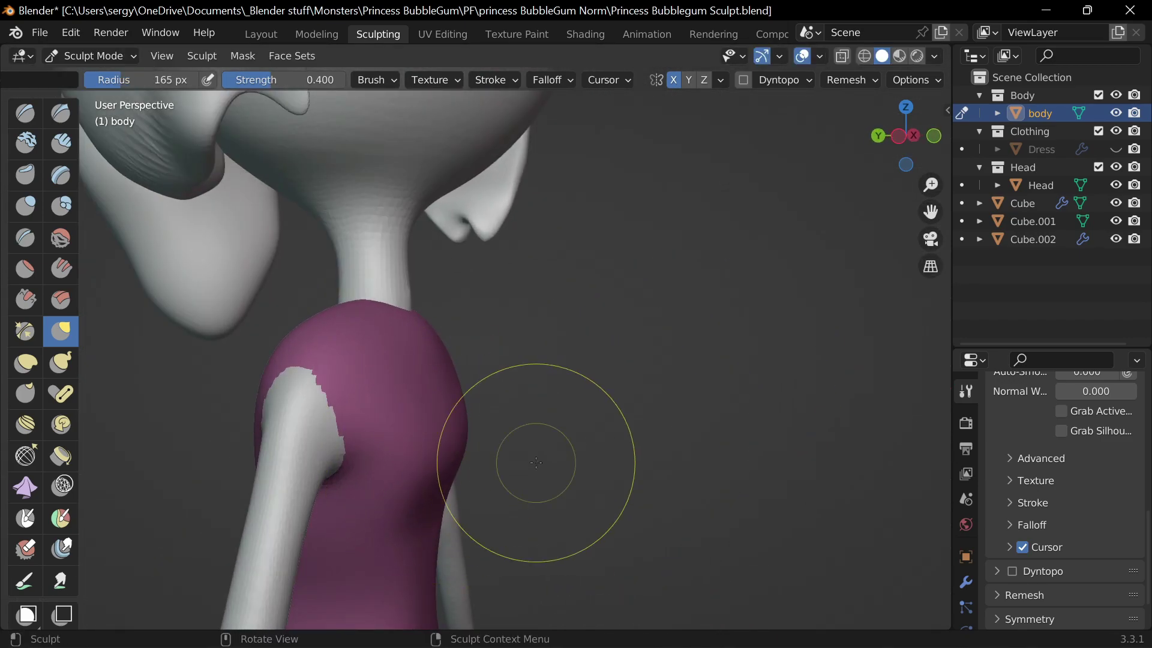
{"action": "scroll", "coordinate": [536, 462], "scroll_direction": "down", "scroll_amount": 3}
{"action": "left_click", "coordinate": [934, 136]}
{"action": "scroll", "coordinate": [664, 363], "scroll_direction": "down", "scroll_amount": 4}
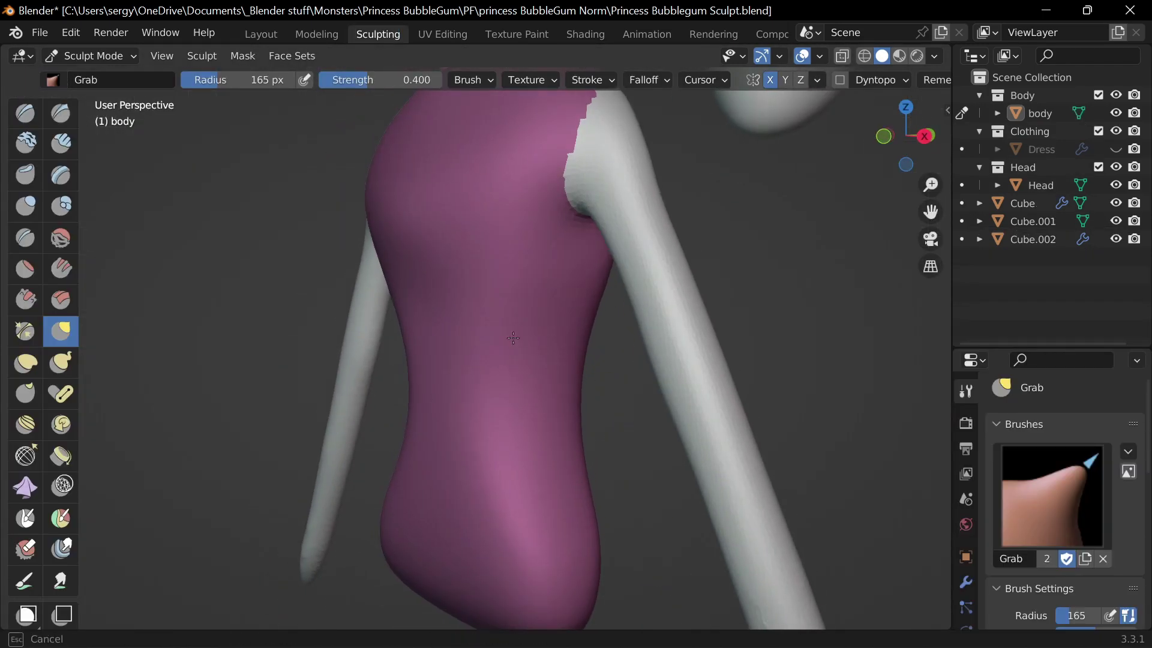
{"action": "mouse_move", "coordinate": [514, 337]}
{"action": "middle_mouse_down"}
{"action": "mouse_move", "coordinate": [681, 341]}
{"action": "mouse_move", "coordinate": [524, 348]}
{"action": "mouse_move", "coordinate": [612, 427]}
{"action": "mouse_move", "coordinate": [449, 436]}
{"action": "middle_mouse_up"}
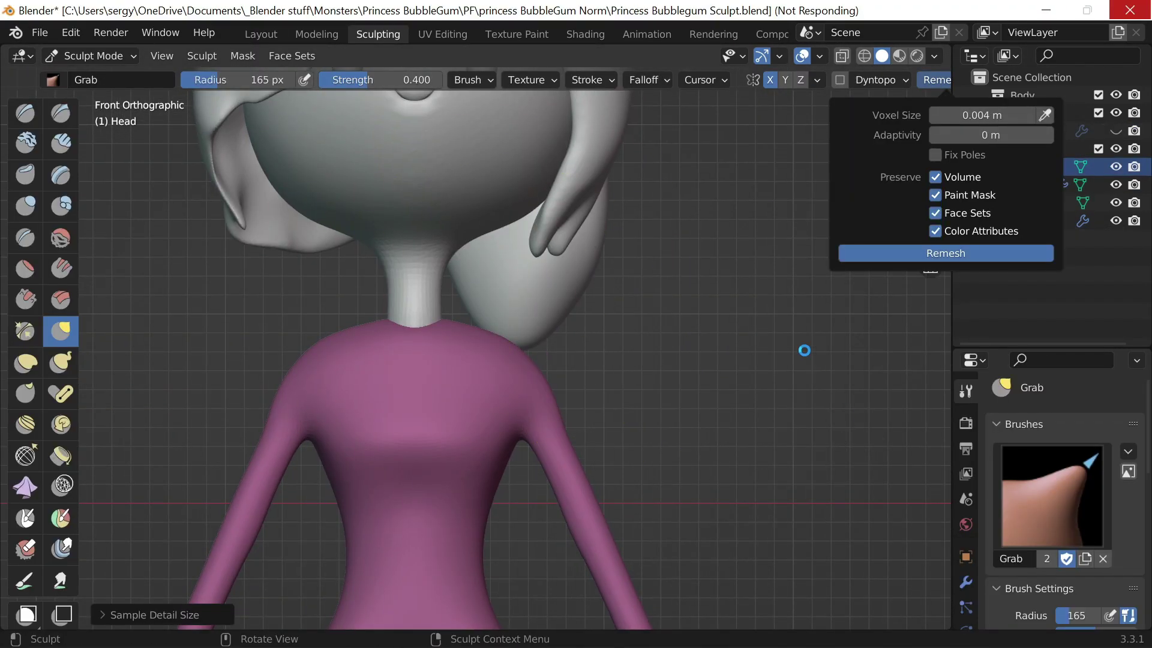
Apply the remesh to the Dress and inspect it around the shoulders.
{"action": "left_click", "coordinate": [60, 237]}
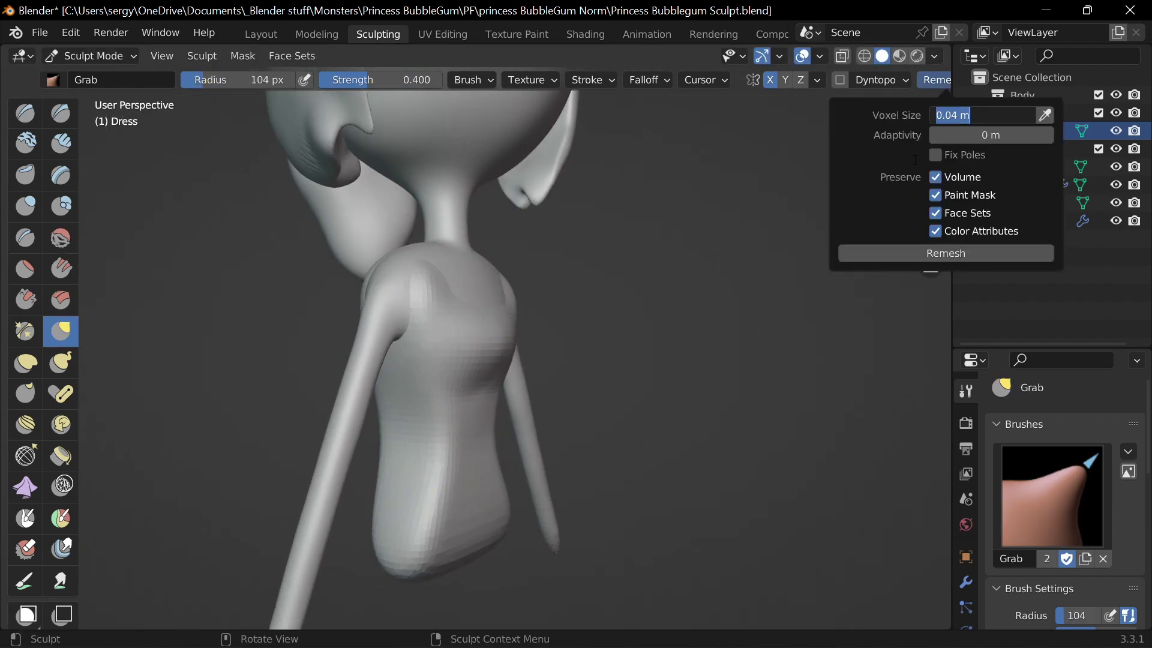
{"action": "mouse_move", "coordinate": [476, 446]}
{"action": "middle_mouse_down"}
{"action": "mouse_move", "coordinate": [586, 283]}
{"action": "mouse_move", "coordinate": [411, 399]}
{"action": "mouse_move", "coordinate": [471, 389]}
{"action": "mouse_move", "coordinate": [386, 270]}
{"action": "mouse_move", "coordinate": [474, 266]}
{"action": "middle_mouse_up"}
{"action": "middle_click_drag", "start_coordinate": [498, 397], "coordinate": [504, 244]}
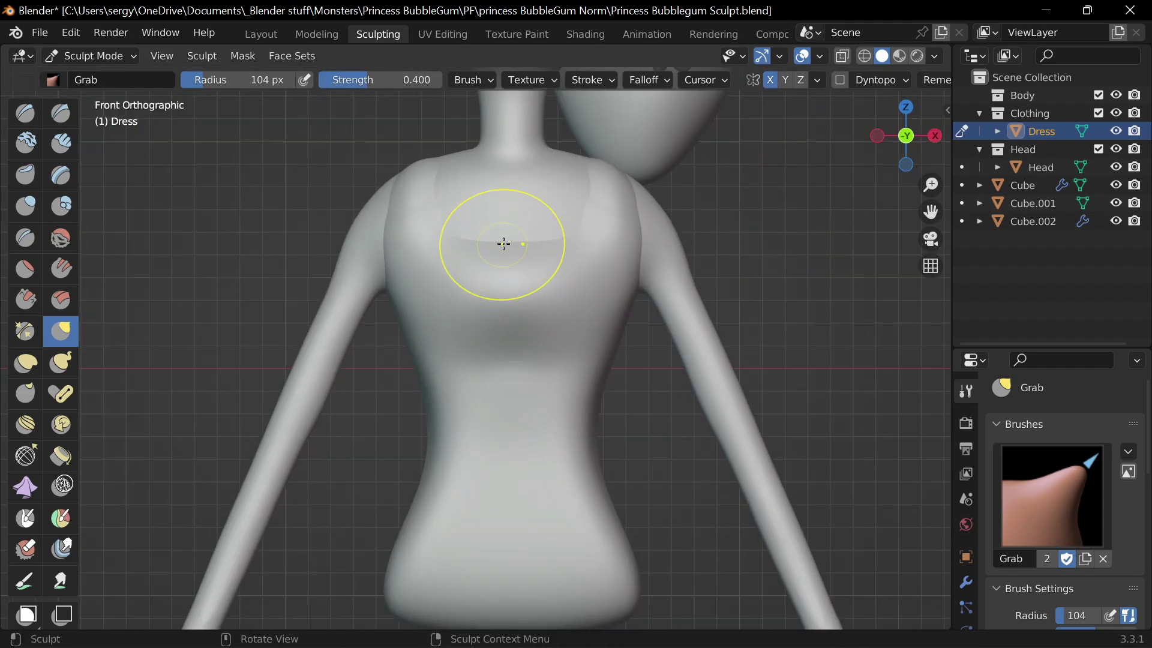
{"action": "mouse_move", "coordinate": [630, 226]}
{"action": "middle_mouse_down"}
{"action": "mouse_move", "coordinate": [797, 326]}
{"action": "mouse_move", "coordinate": [595, 345]}
{"action": "mouse_move", "coordinate": [741, 268]}
{"action": "mouse_move", "coordinate": [436, 324]}
{"action": "middle_mouse_up"}
{"action": "key", "text": "shift+c"}
Carve a rounded scoop neckline with Crease and Inflate, checking the dress in local view.
{"action": "key", "text": "f"}
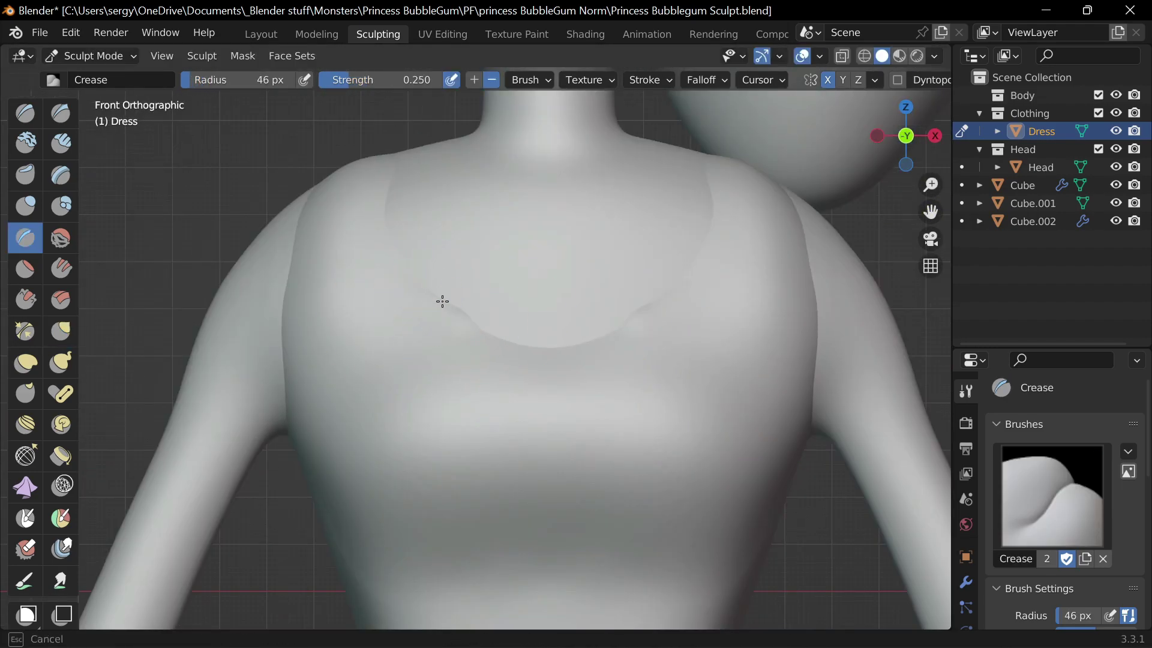
{"action": "key", "text": "i"}
{"action": "middle_click_drag", "start_coordinate": [630, 290], "coordinate": [478, 325]}
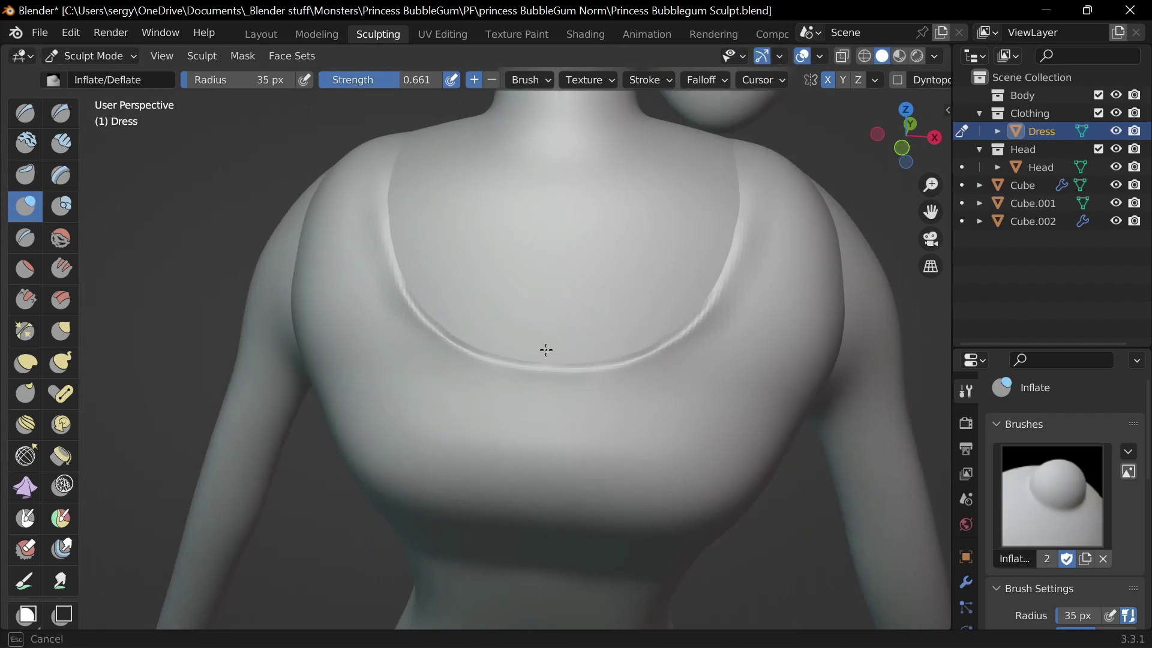
{"action": "key", "text": "KP_Divide"}
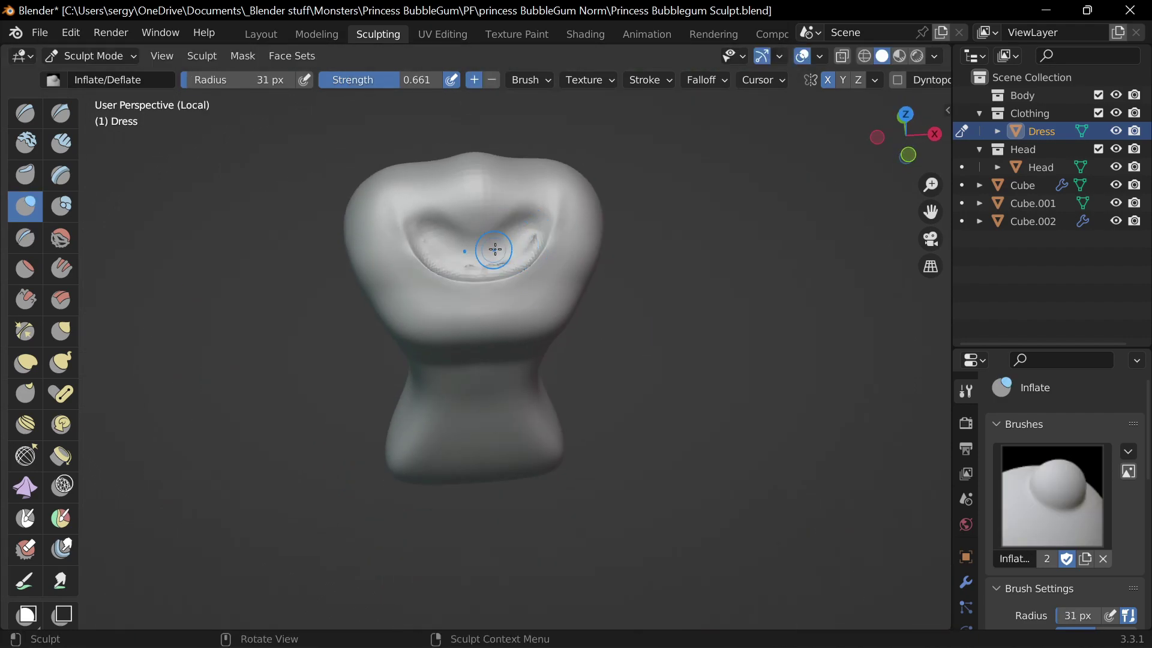
{"action": "key", "text": "KP_Divide"}
{"action": "scroll", "coordinate": [689, 308], "scroll_direction": "down", "scroll_amount": 3}
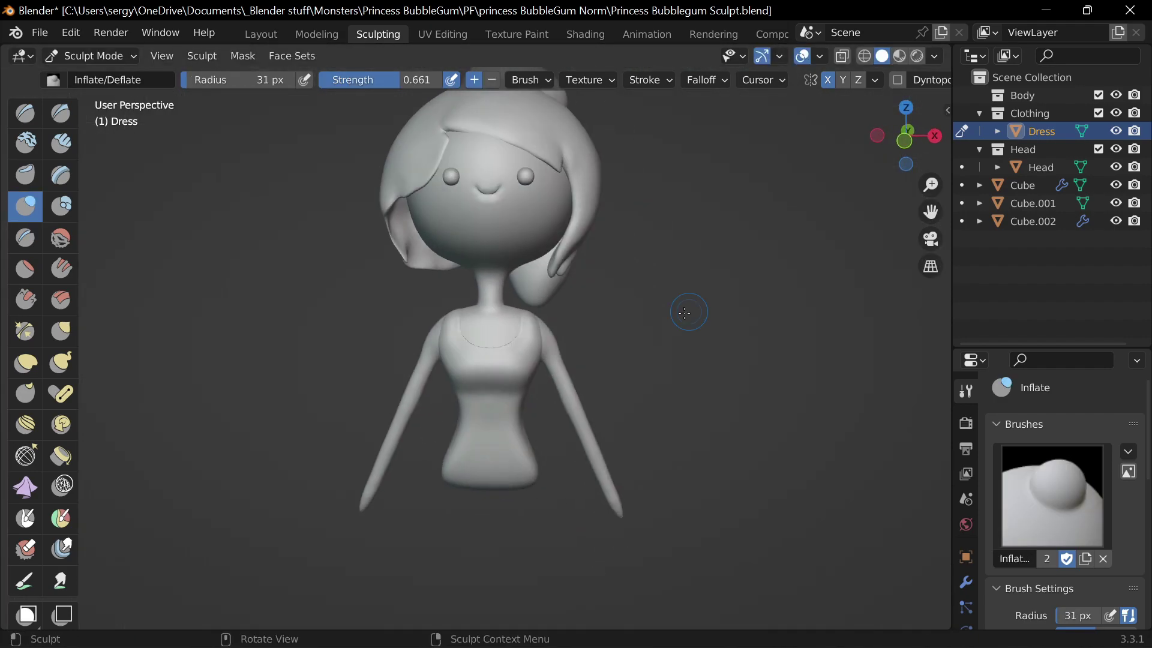
{"action": "scroll", "coordinate": [689, 308], "scroll_direction": "up", "scroll_amount": 4}
{"action": "left_click", "coordinate": [261, 34]}
Duplicate the Dress as Dress.001 and scale the copy slightly larger.
{"action": "key", "text": "KP_1"}
{"action": "key", "text": "shift+d"}
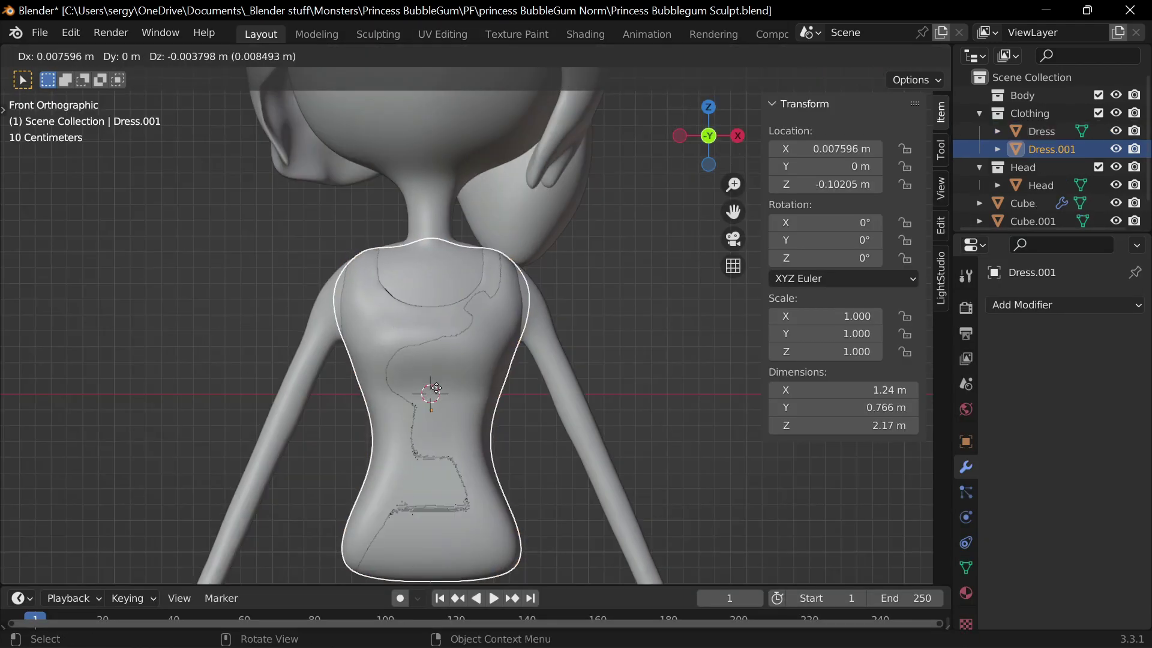
{"action": "key", "text": "Escape"}
{"action": "key", "text": "s"}
{"action": "left_click", "coordinate": [588, 420]}
Inflate the isolated Dress.001 copy into a fuller vest body with an open front.
{"action": "key", "text": "ctrl+Page_Down"}
{"action": "key", "text": "ctrl+Page_Down"}
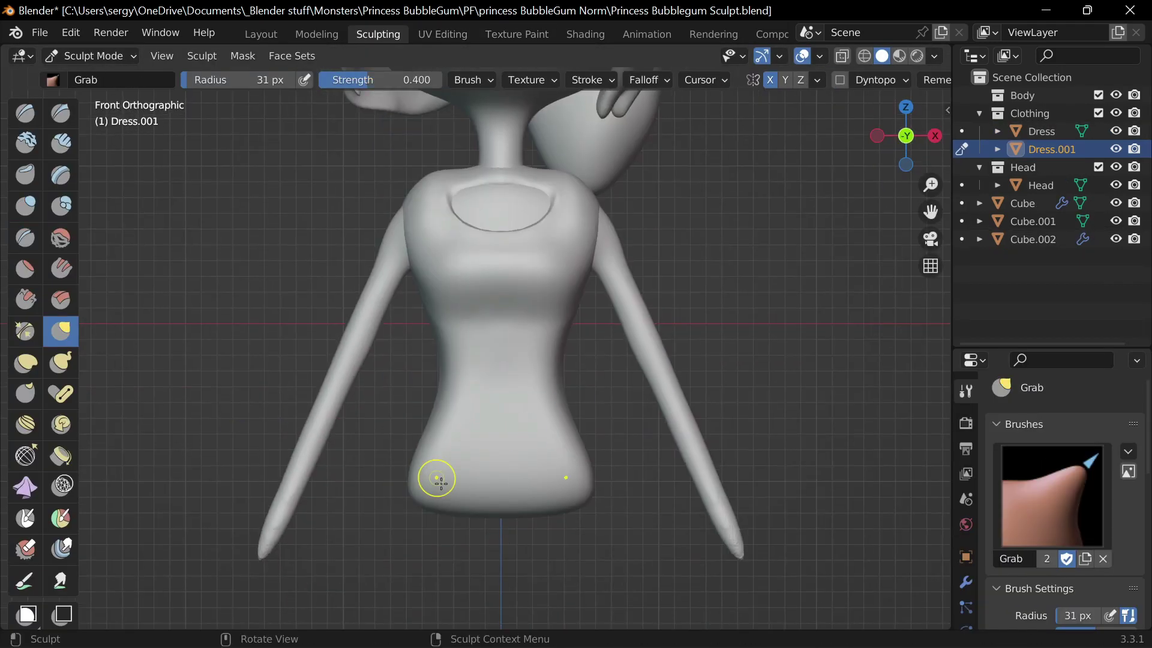
{"action": "key", "text": "KP_Divide"}
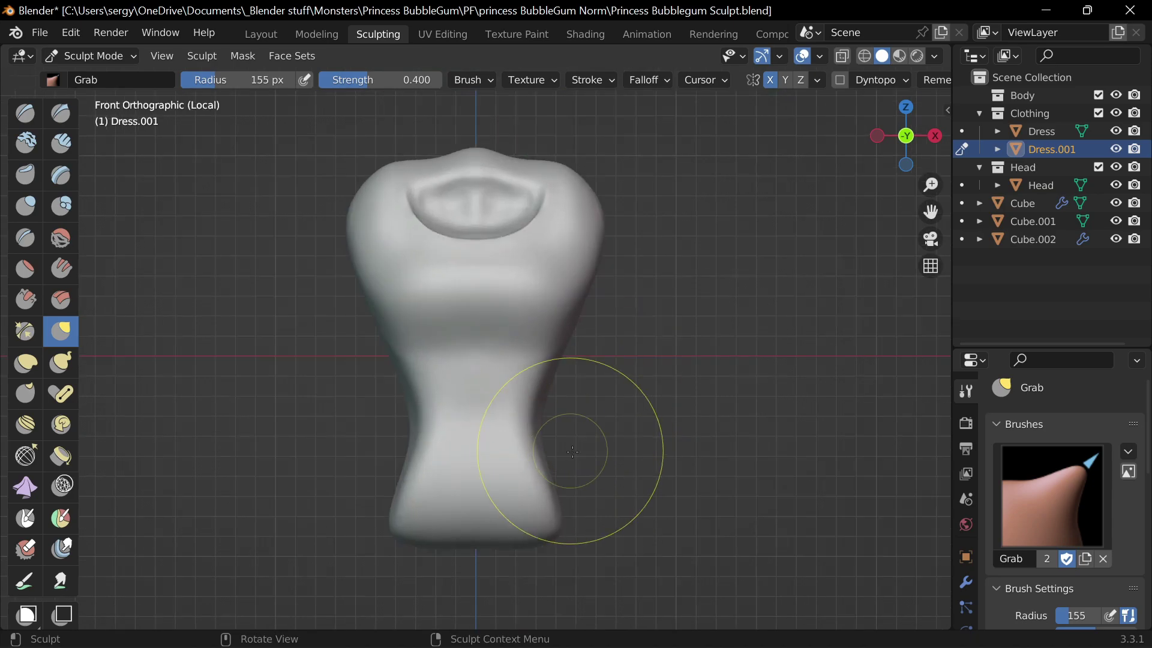
{"action": "key", "text": "f"}
{"action": "left_click", "coordinate": [591, 428]}
{"action": "key", "text": "ctrl+KP_1"}
{"action": "key", "text": "KP_Divide"}
{"action": "middle_click_drag", "start_coordinate": [591, 429], "coordinate": [500, 357]}
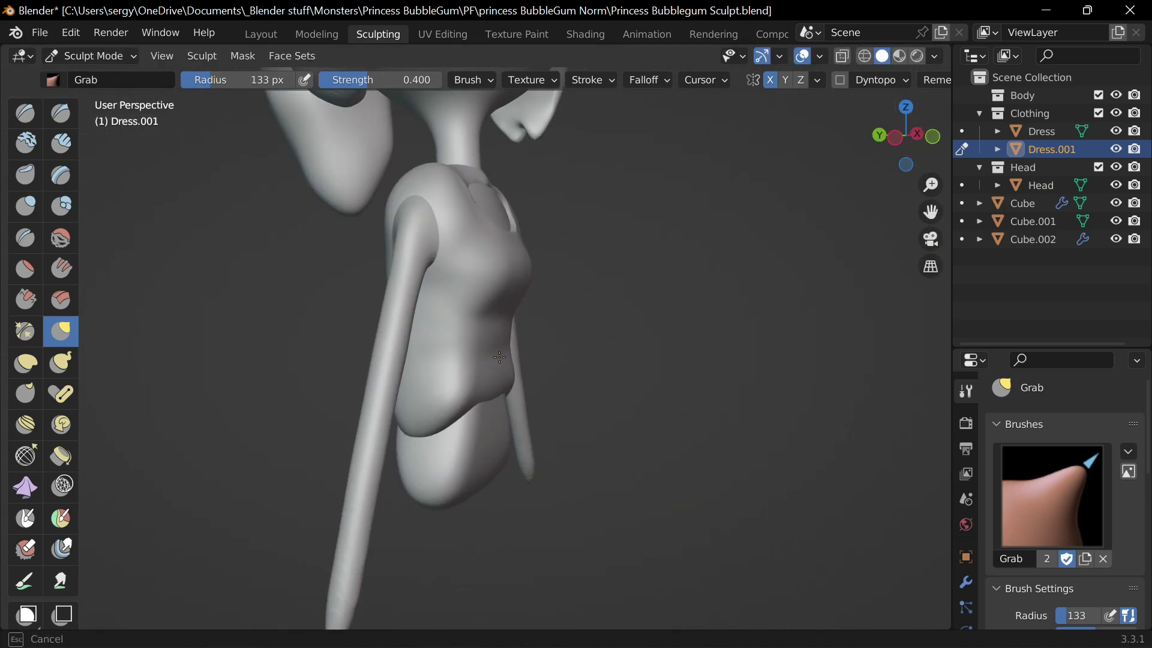
{"action": "key", "text": "KP_1"}
{"action": "key", "text": "i"}
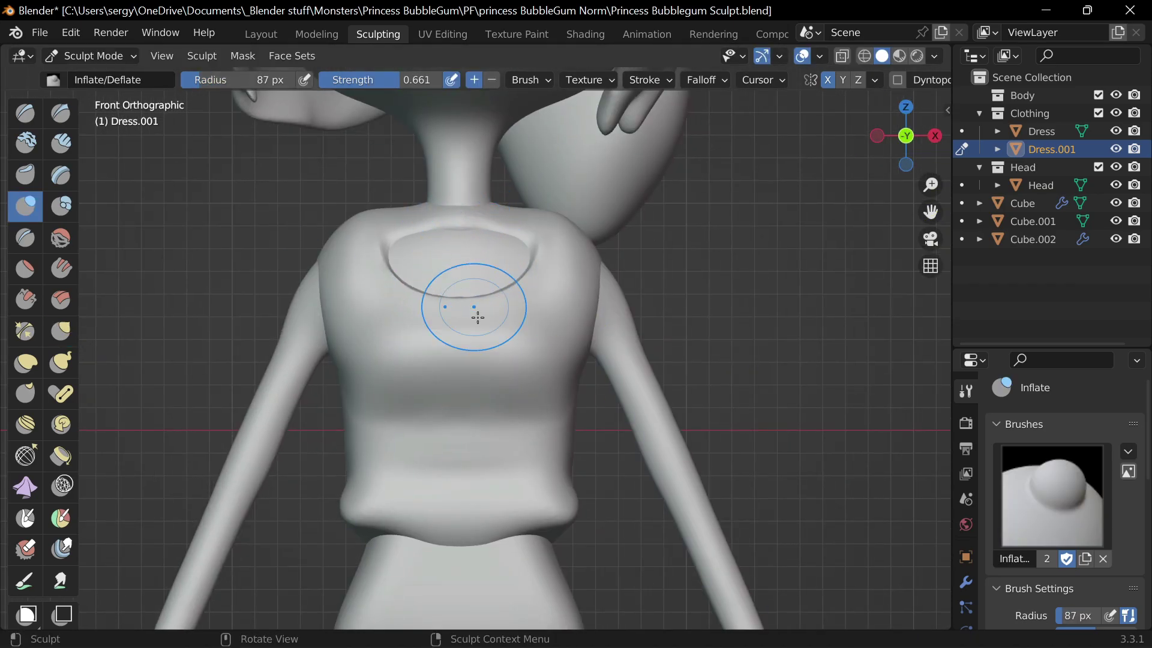
{"action": "mouse_move", "coordinate": [476, 246]}
{"action": "middle_mouse_down"}
{"action": "mouse_move", "coordinate": [609, 367]}
{"action": "mouse_move", "coordinate": [436, 450]}
{"action": "mouse_move", "coordinate": [462, 443]}
{"action": "mouse_move", "coordinate": [532, 471]}
{"action": "mouse_move", "coordinate": [540, 390]}
{"action": "mouse_move", "coordinate": [582, 419]}
{"action": "mouse_move", "coordinate": [763, 330]}
{"action": "mouse_move", "coordinate": [529, 299]}
{"action": "mouse_move", "coordinate": [517, 312]}
{"action": "middle_mouse_up"}
Grab and pinch the vest's front opening edges into sharp ridges.
{"action": "key", "text": "g"}
{"action": "key", "text": "f"}
{"action": "key", "text": "p"}
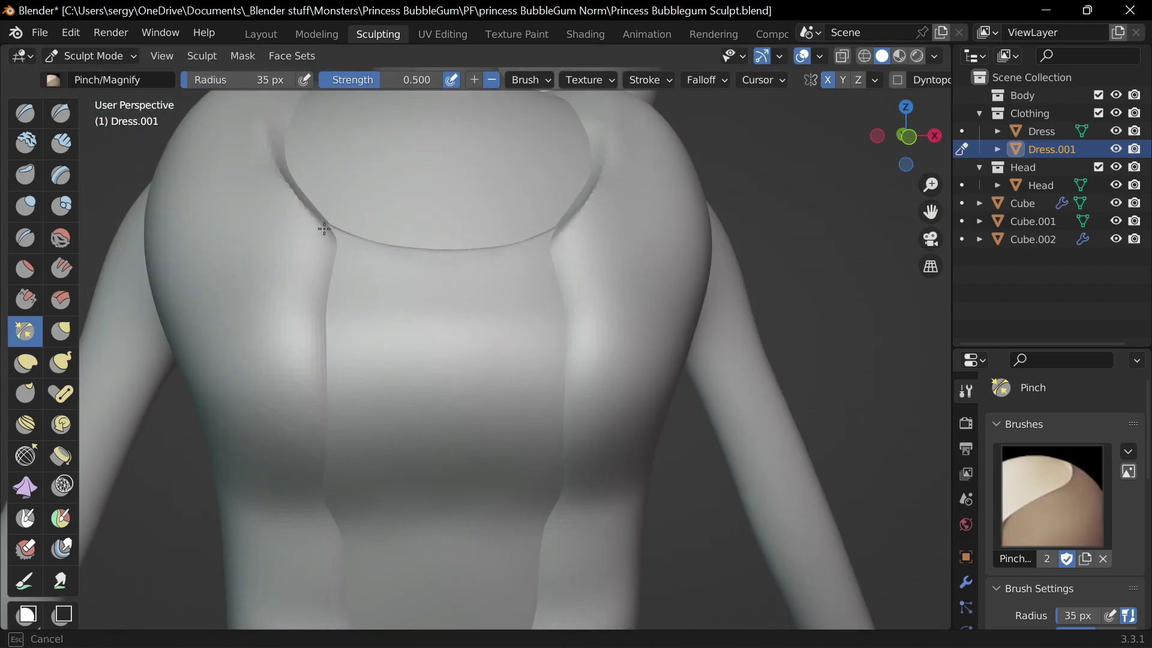
{"action": "middle_click_drag", "start_coordinate": [309, 465], "coordinate": [372, 327], "text": "shift"}
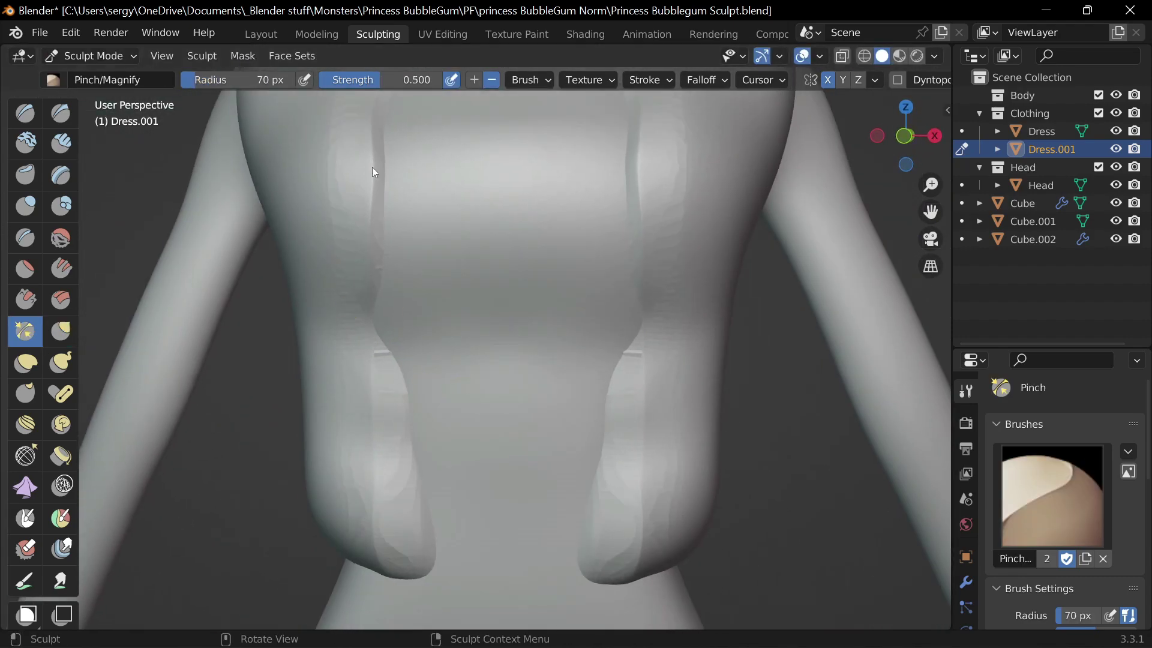
{"action": "key", "text": "KP_1"}
{"action": "scroll", "coordinate": [371, 397], "scroll_direction": "down", "scroll_amount": 2}
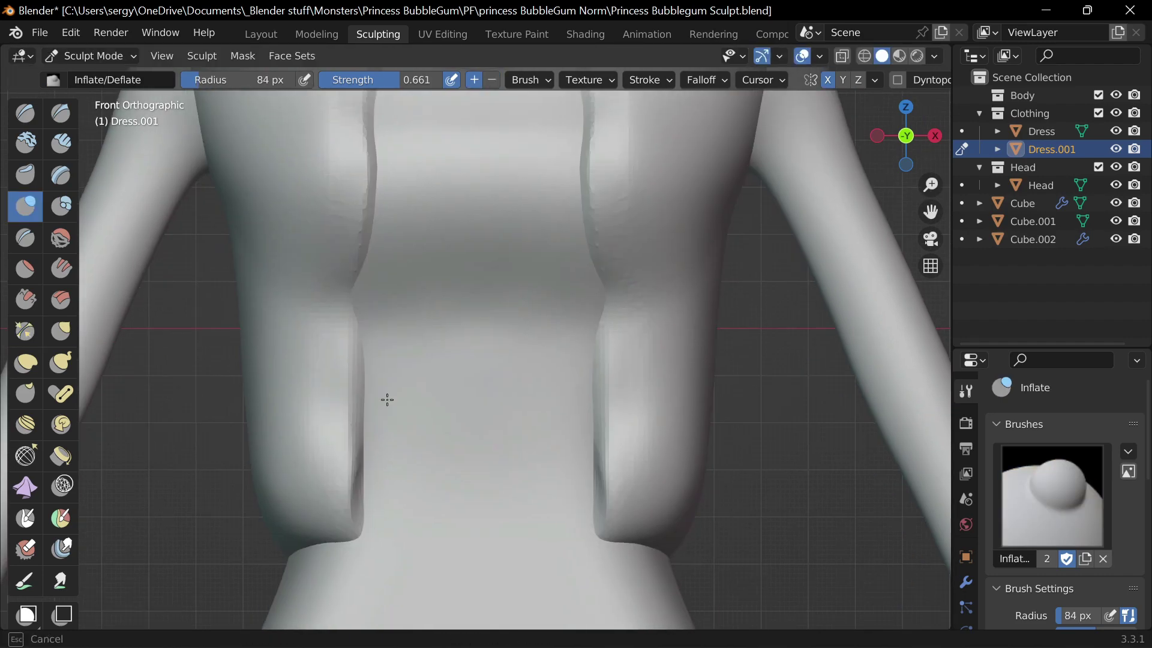
{"action": "middle_click_drag", "start_coordinate": [385, 398], "coordinate": [456, 330]}
Inflate and clay-strip the vest hem and neckline, checking it in local view.
{"action": "key", "text": "g"}
{"action": "key", "text": "i"}
{"action": "middle_click_drag", "start_coordinate": [380, 307], "coordinate": [365, 332]}
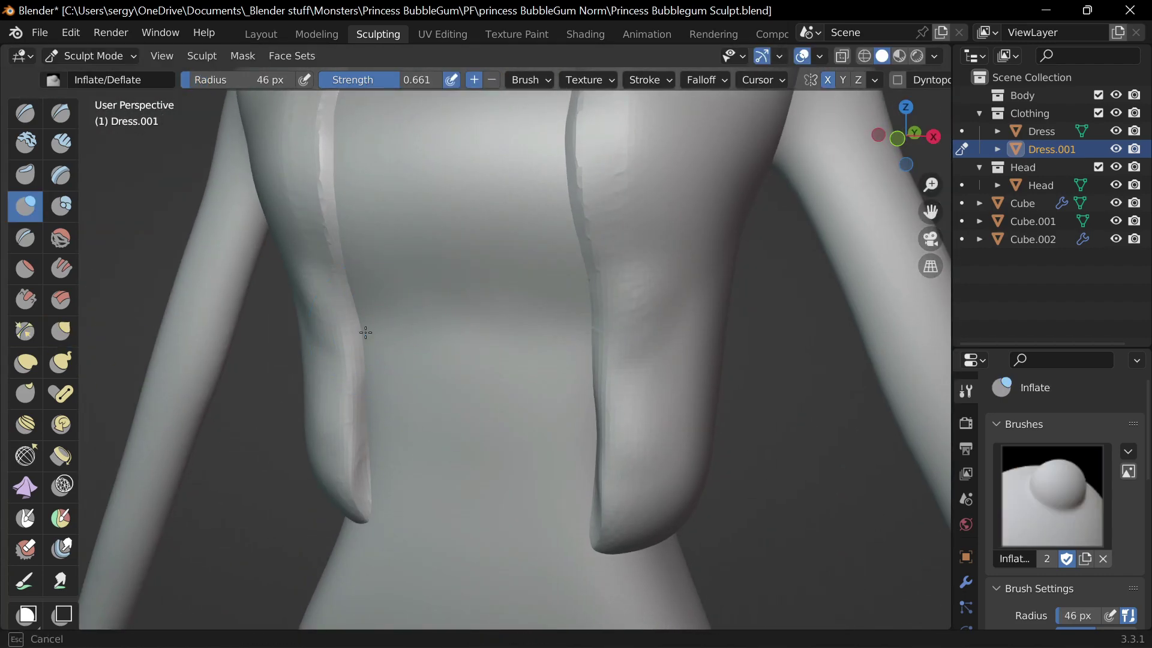
{"action": "middle_click_drag", "start_coordinate": [339, 141], "coordinate": [284, 263]}
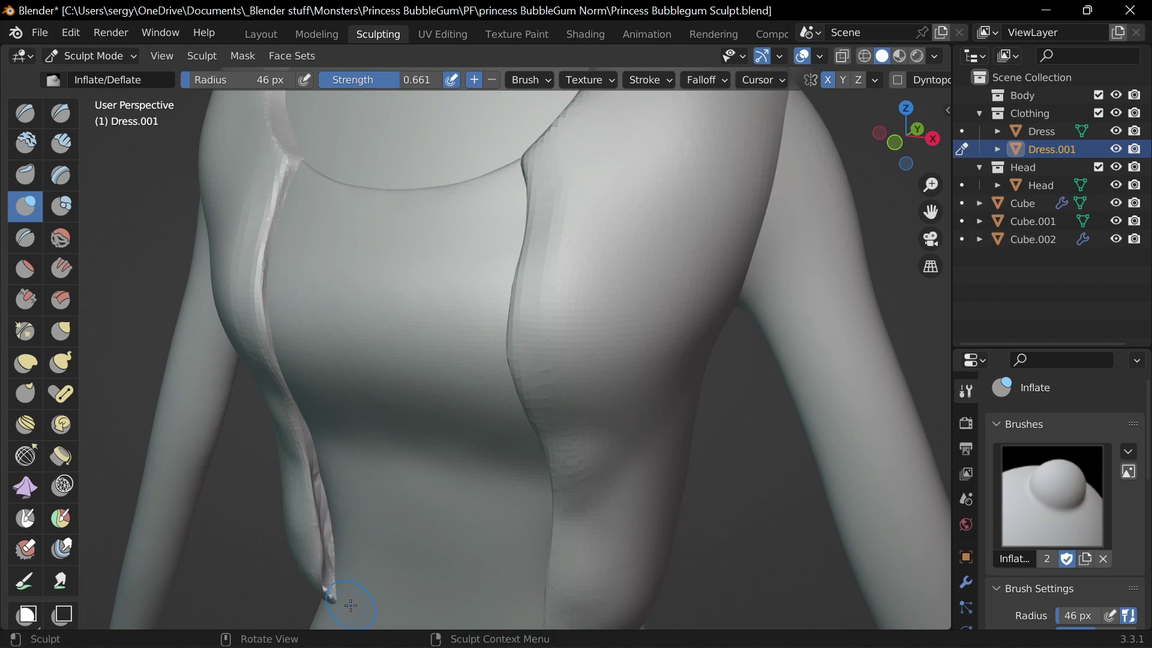
{"action": "left_click", "coordinate": [894, 142]}
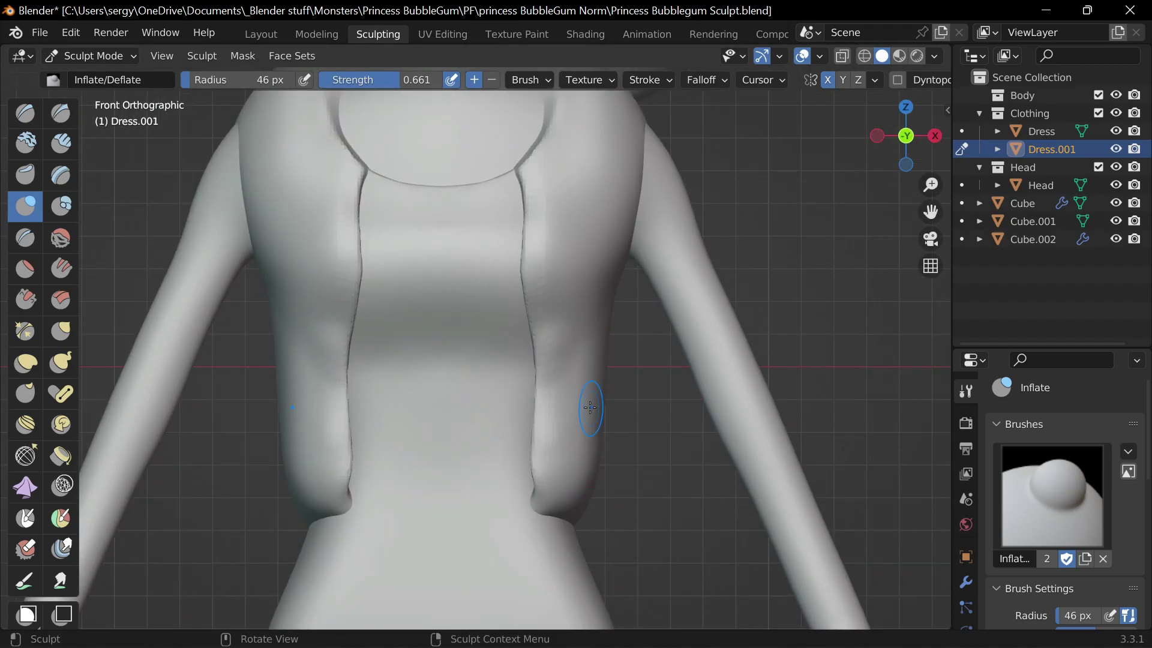
{"action": "key", "text": "KP_Divide"}
{"action": "key", "text": "c"}
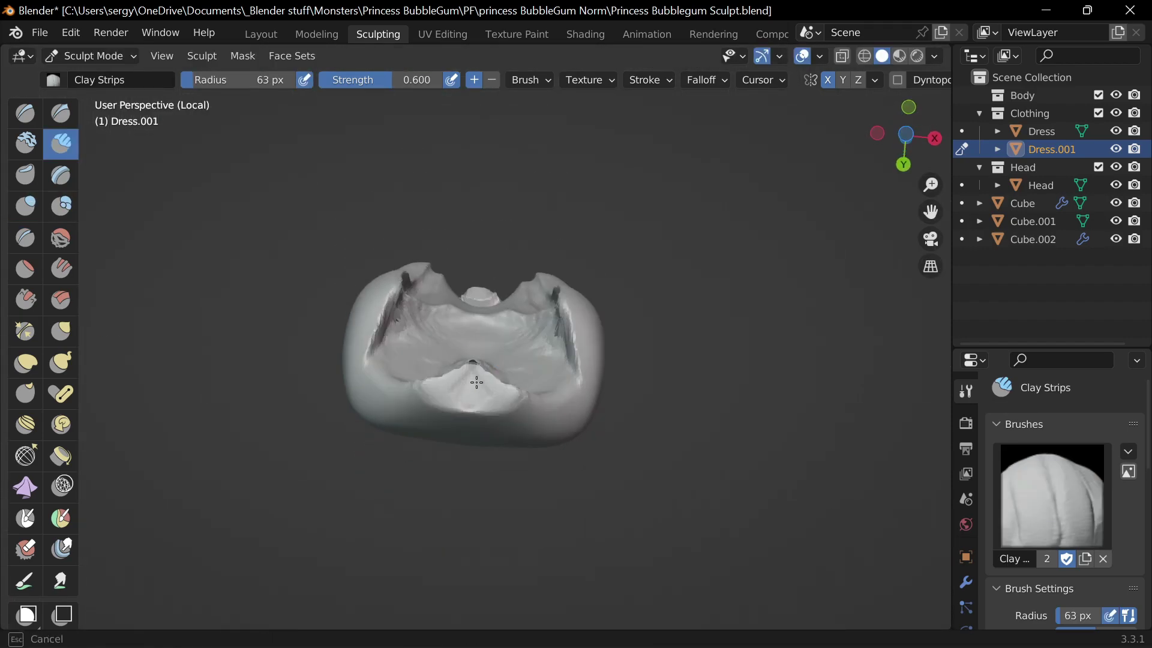
{"action": "mouse_move", "coordinate": [466, 381]}
{"action": "middle_mouse_down"}
{"action": "mouse_move", "coordinate": [538, 378]}
{"action": "mouse_move", "coordinate": [440, 430]}
{"action": "middle_mouse_up"}
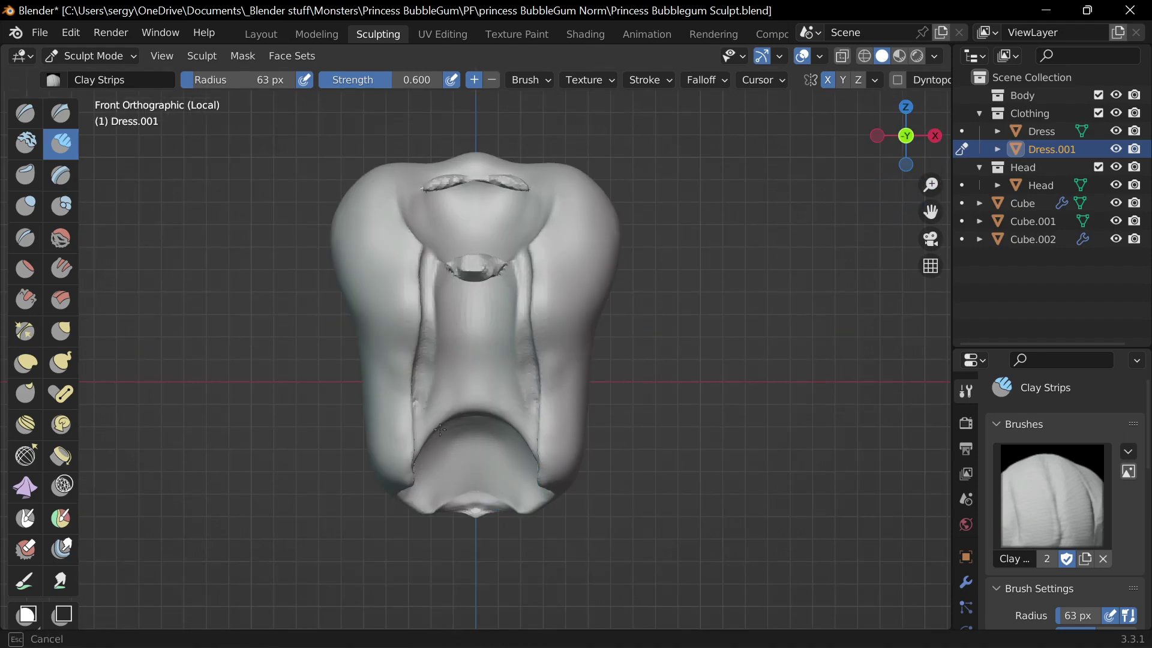
{"action": "key", "text": "KP_Divide"}
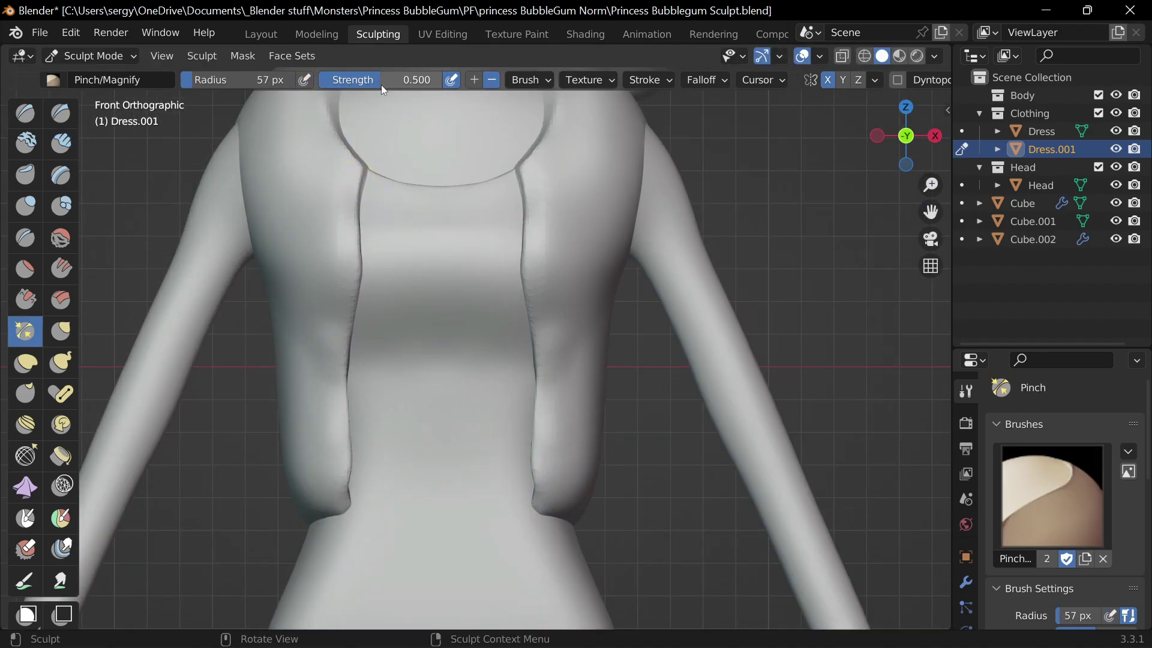
{"action": "mouse_move", "coordinate": [347, 378]}
{"action": "middle_mouse_down"}
{"action": "mouse_move", "coordinate": [515, 501]}
{"action": "mouse_move", "coordinate": [778, 344]}
{"action": "mouse_move", "coordinate": [671, 423]}
{"action": "middle_mouse_up"}
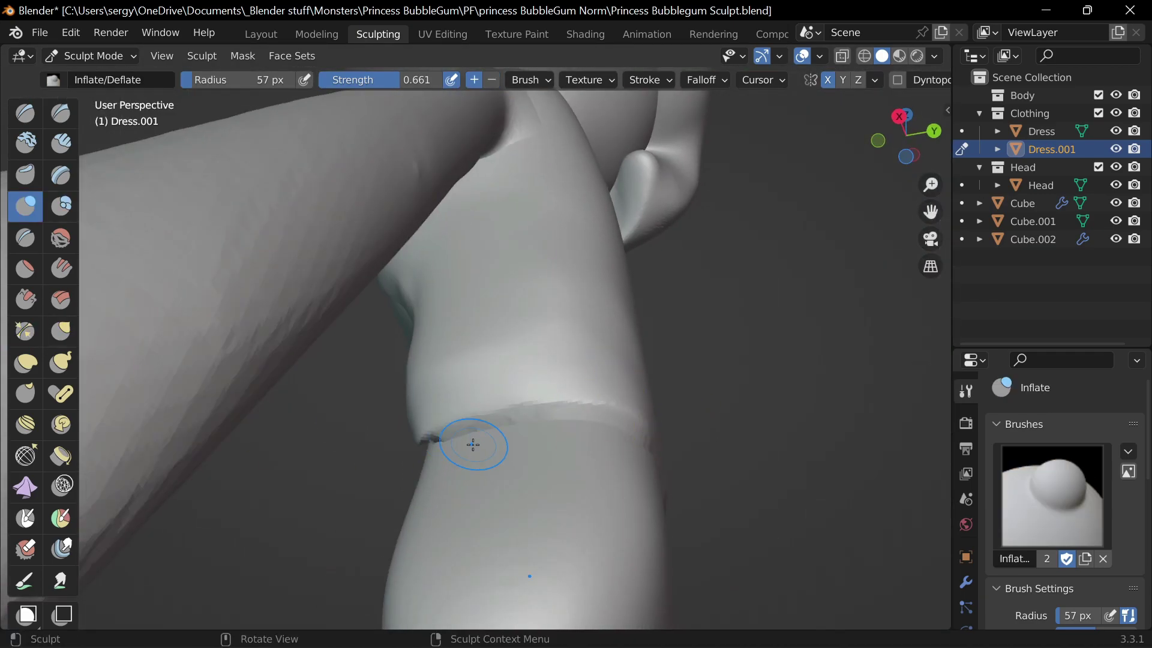
Isolate the vest and build up its inner surface with Clay Strips strokes.
{"action": "middle_click_drag", "start_coordinate": [460, 439], "coordinate": [598, 453]}
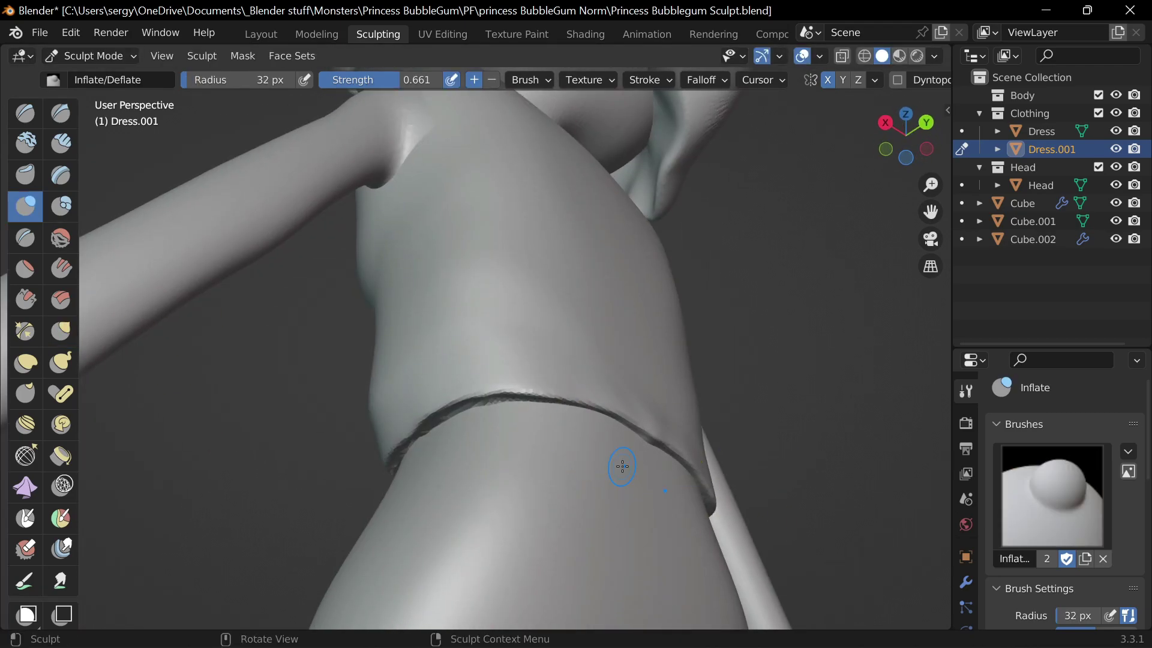
{"action": "key", "text": "KP_Divide"}
{"action": "middle_click_drag", "start_coordinate": [517, 399], "coordinate": [432, 333]}
{"action": "key", "text": "c"}
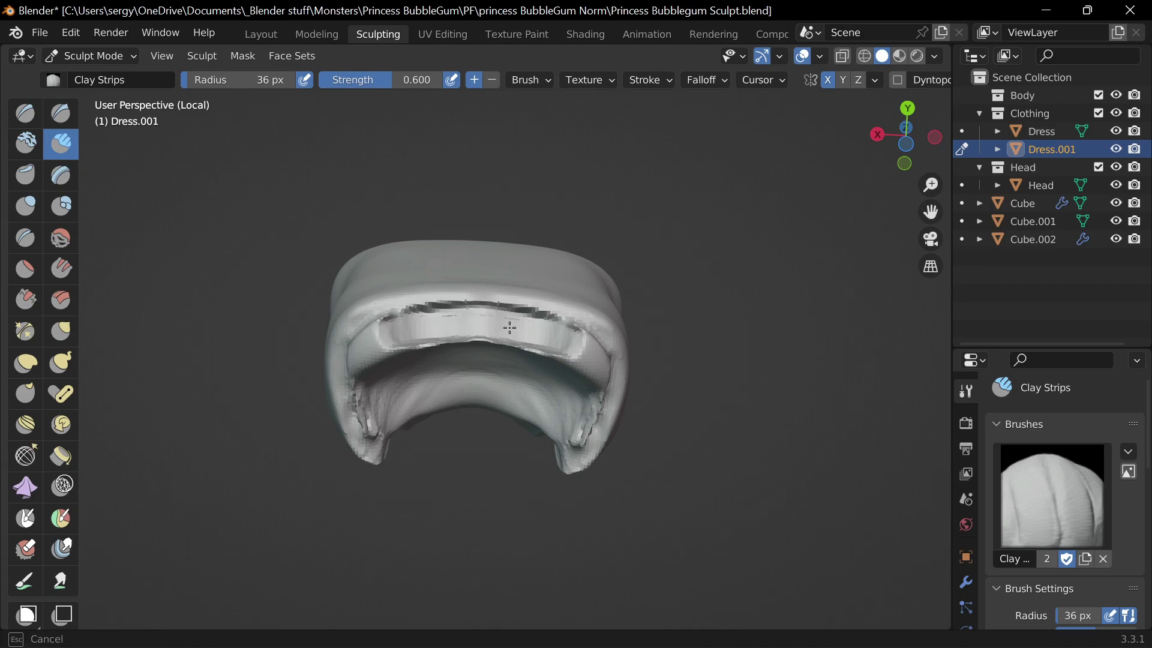
{"action": "middle_click_drag", "start_coordinate": [366, 352], "coordinate": [532, 267]}
{"action": "middle_click_drag", "start_coordinate": [458, 229], "coordinate": [405, 259]}
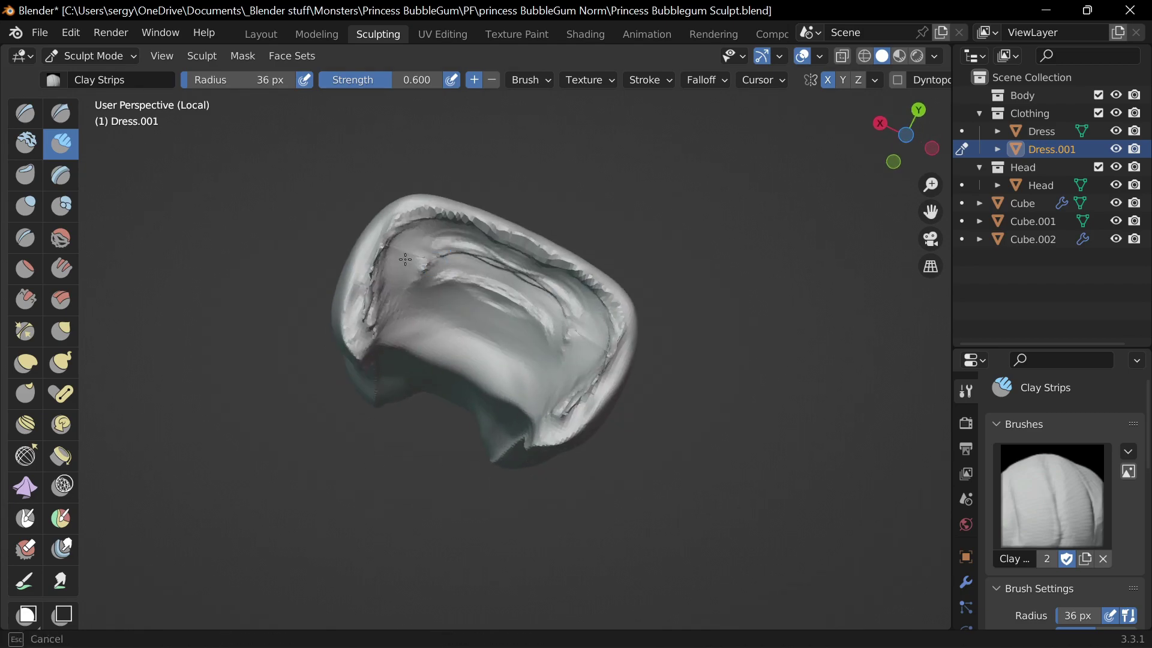
{"action": "left_click_drag", "start_coordinate": [565, 329], "coordinate": [432, 240]}
{"action": "middle_click_drag", "start_coordinate": [432, 240], "coordinate": [417, 233]}
Exit local view to show the whole character and frame the torso and shoulder.
{"action": "key", "text": "KP_1"}
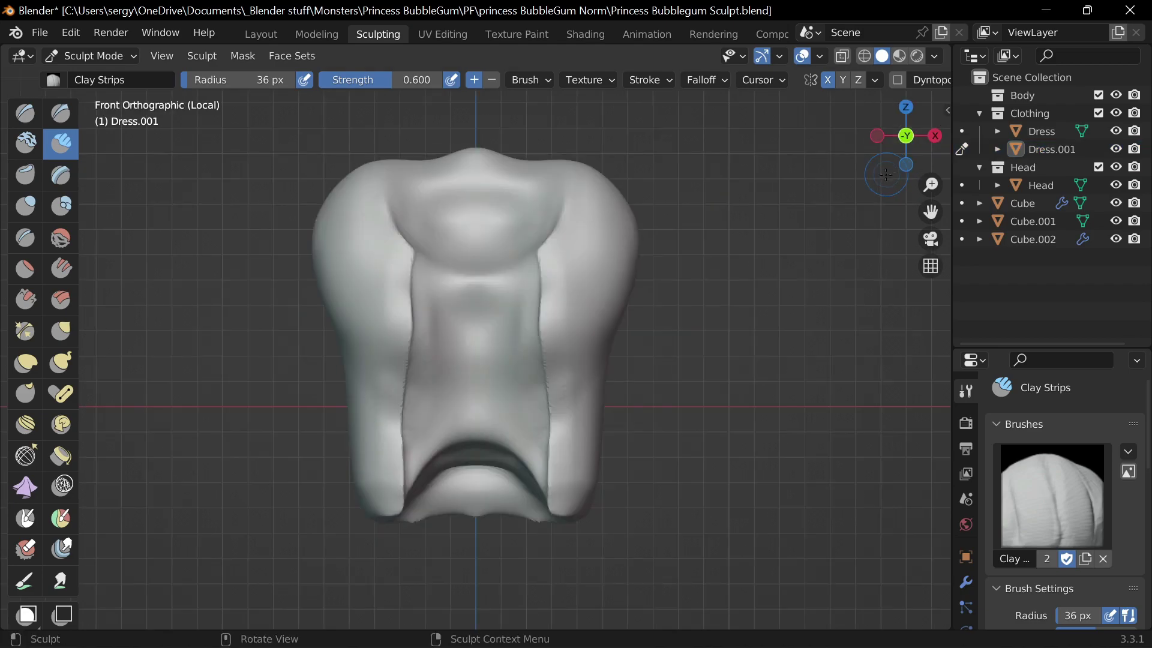
{"action": "key", "text": "KP_Divide"}
{"action": "scroll", "coordinate": [501, 269], "scroll_direction": "down", "scroll_amount": 3}
{"action": "mouse_move", "coordinate": [530, 205]}
{"action": "middle_mouse_down"}
{"action": "mouse_move", "coordinate": [501, 269]}
{"action": "mouse_move", "coordinate": [538, 376]}
{"action": "middle_mouse_up"}
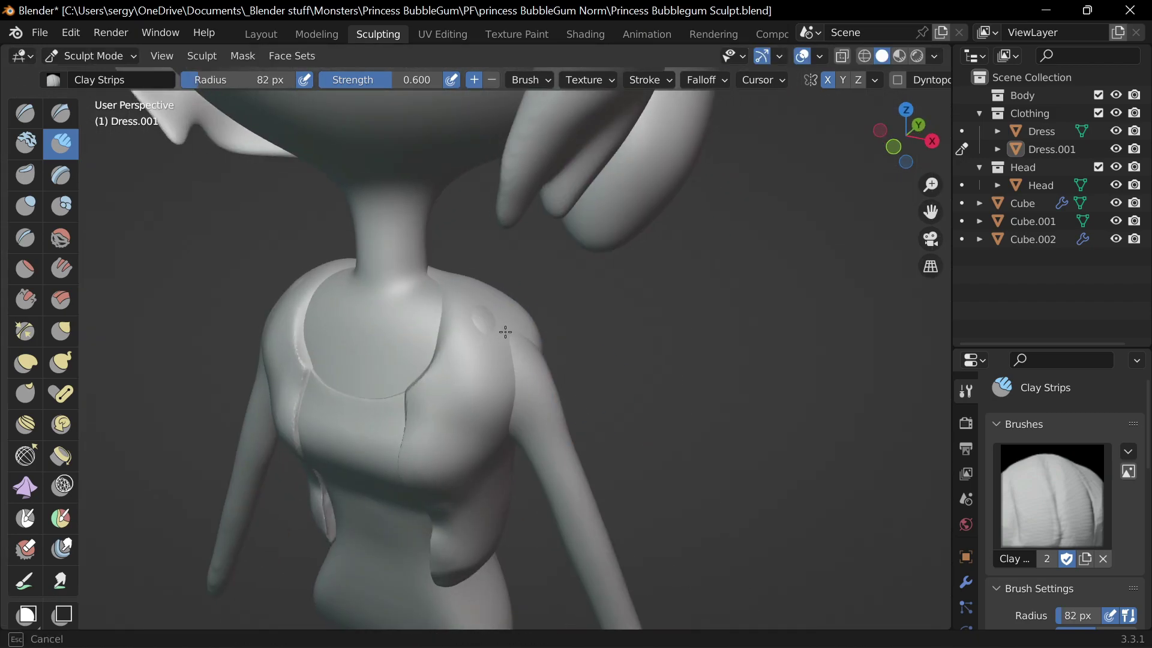
Grab the vest shoulders outward over the arms, checking from the front view.
{"action": "key", "text": "g"}
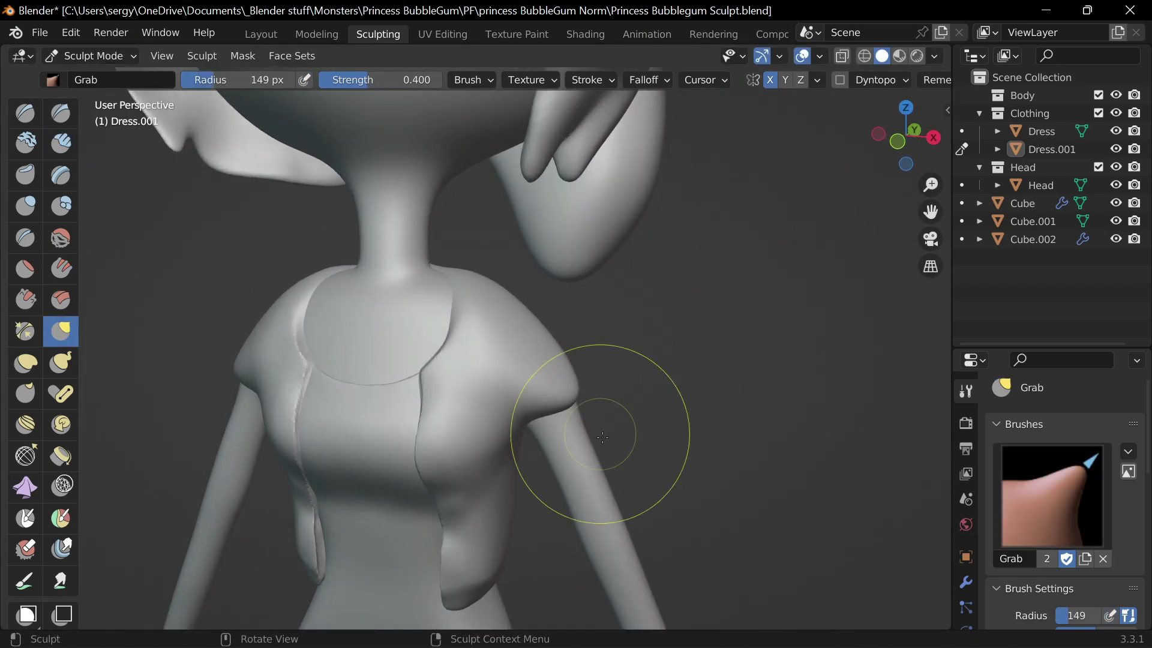
{"action": "mouse_move", "coordinate": [602, 437]}
{"action": "middle_mouse_down"}
{"action": "mouse_move", "coordinate": [479, 390]}
{"action": "mouse_move", "coordinate": [352, 386]}
{"action": "mouse_move", "coordinate": [581, 406]}
{"action": "mouse_move", "coordinate": [588, 390]}
{"action": "mouse_move", "coordinate": [633, 395]}
{"action": "middle_mouse_up"}
{"action": "key", "text": "f"}
{"action": "left_click", "coordinate": [545, 382]}
{"action": "key", "text": "KP_1"}
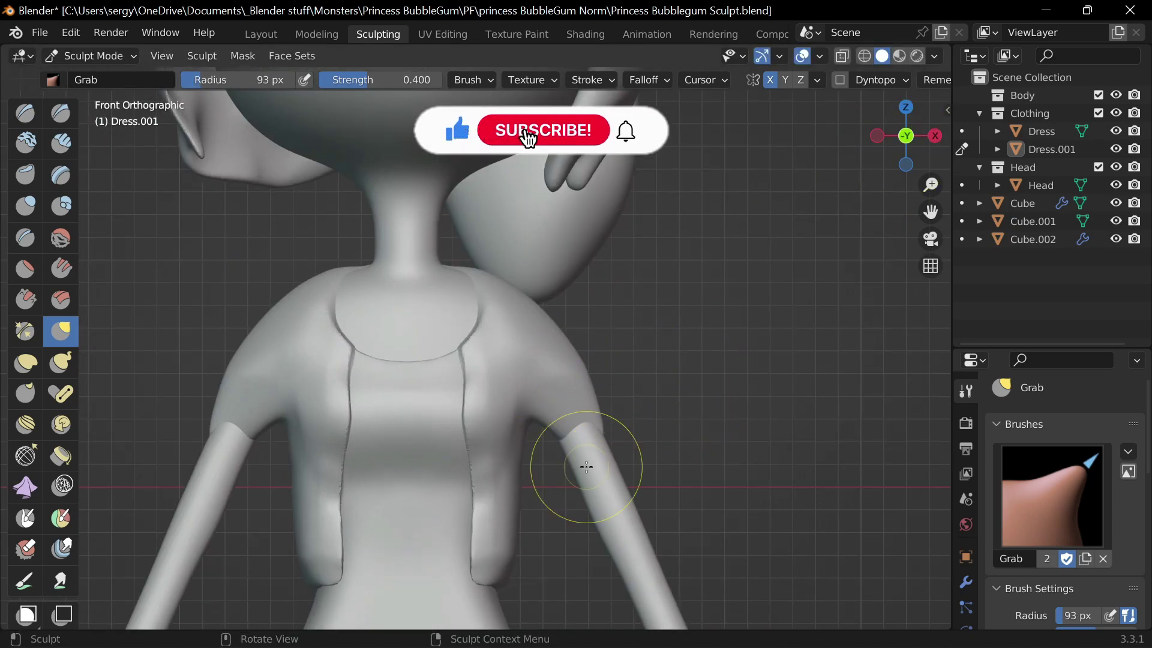
{"action": "mouse_move", "coordinate": [587, 467]}
{"action": "middle_mouse_down"}
{"action": "mouse_move", "coordinate": [733, 386]}
{"action": "mouse_move", "coordinate": [563, 357]}
{"action": "middle_mouse_up"}
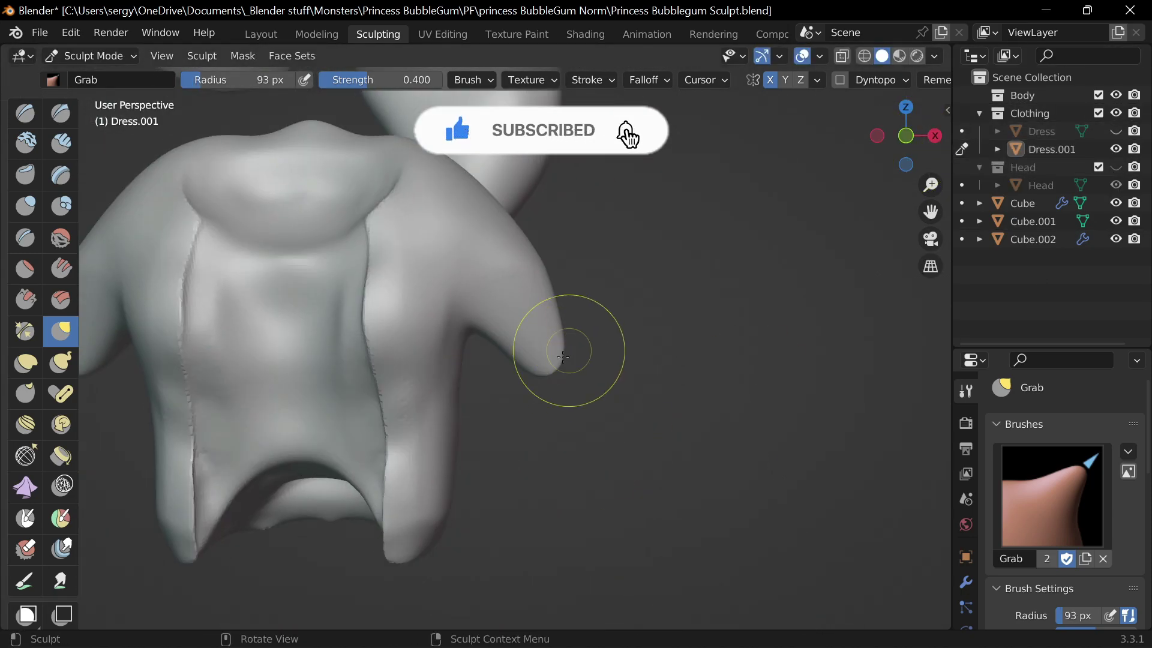
{"action": "middle_click_drag", "start_coordinate": [629, 405], "coordinate": [690, 300]}
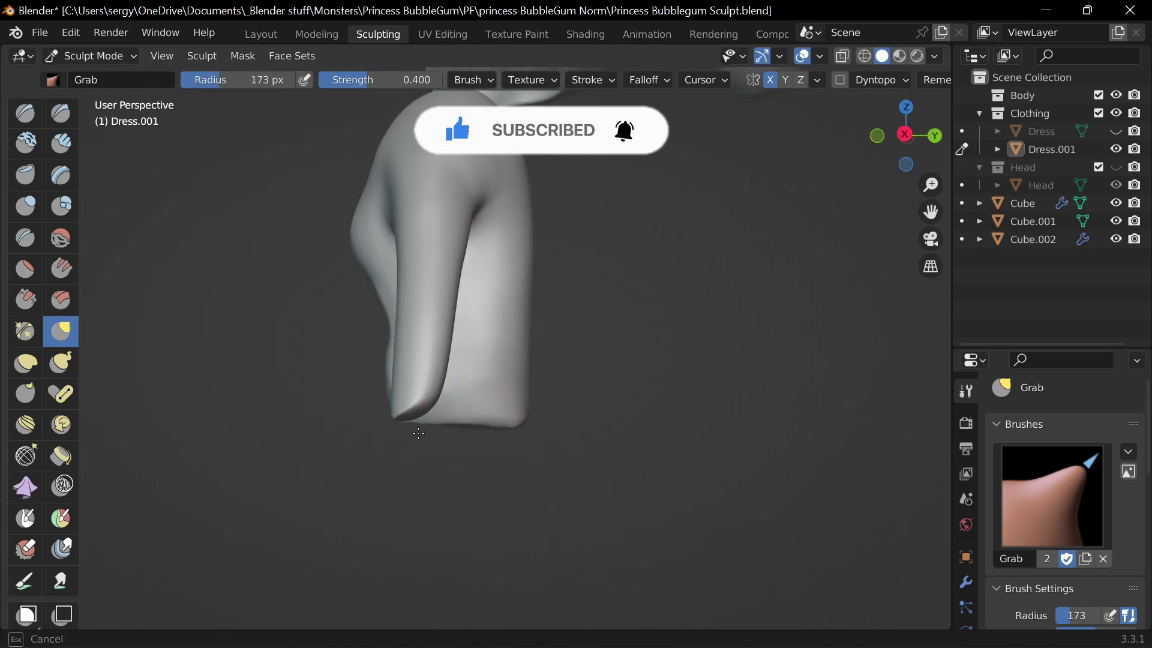
{"action": "key", "text": "KP_1"}
Shape the vest sides into sleeves and add creased cuff lines around the arms.
{"action": "mouse_move", "coordinate": [719, 226]}
{"action": "middle_mouse_down", "text": "shift"}
{"action": "mouse_move", "coordinate": [627, 348]}
{"action": "mouse_move", "coordinate": [706, 210]}
{"action": "mouse_move", "coordinate": [453, 352]}
{"action": "middle_mouse_up", "text": "shift"}
{"action": "scroll", "coordinate": [706, 209], "scroll_direction": "up", "scroll_amount": 3}
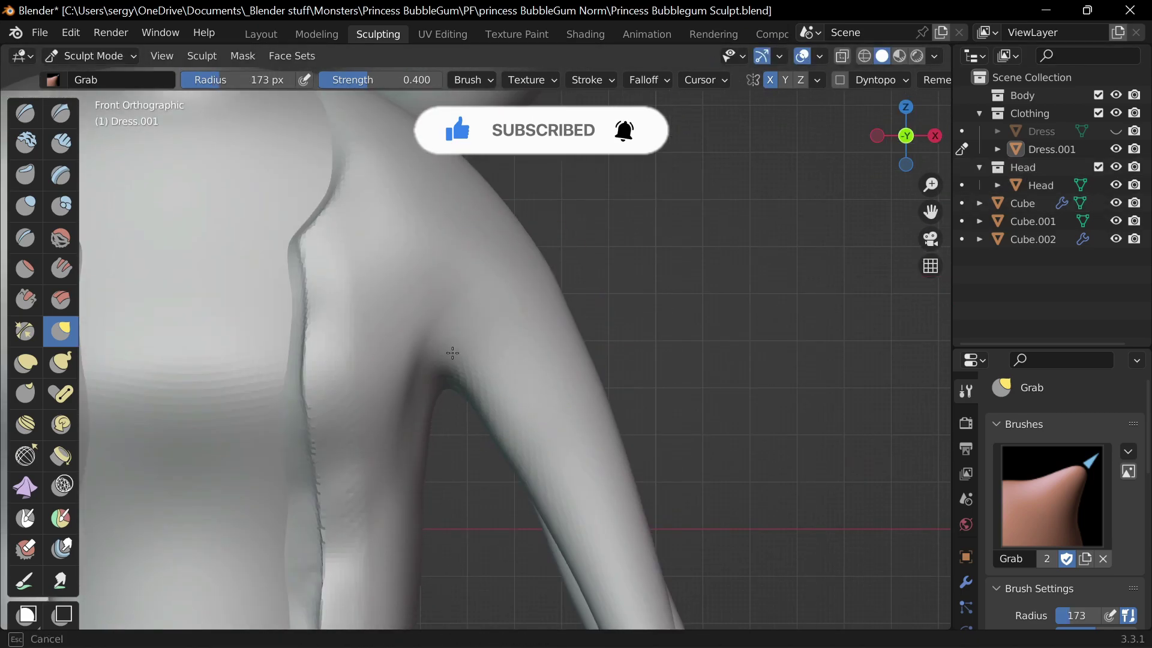
{"action": "scroll", "coordinate": [468, 362], "scroll_direction": "down", "scroll_amount": 4}
{"action": "middle_click_drag", "start_coordinate": [586, 360], "coordinate": [410, 474]}
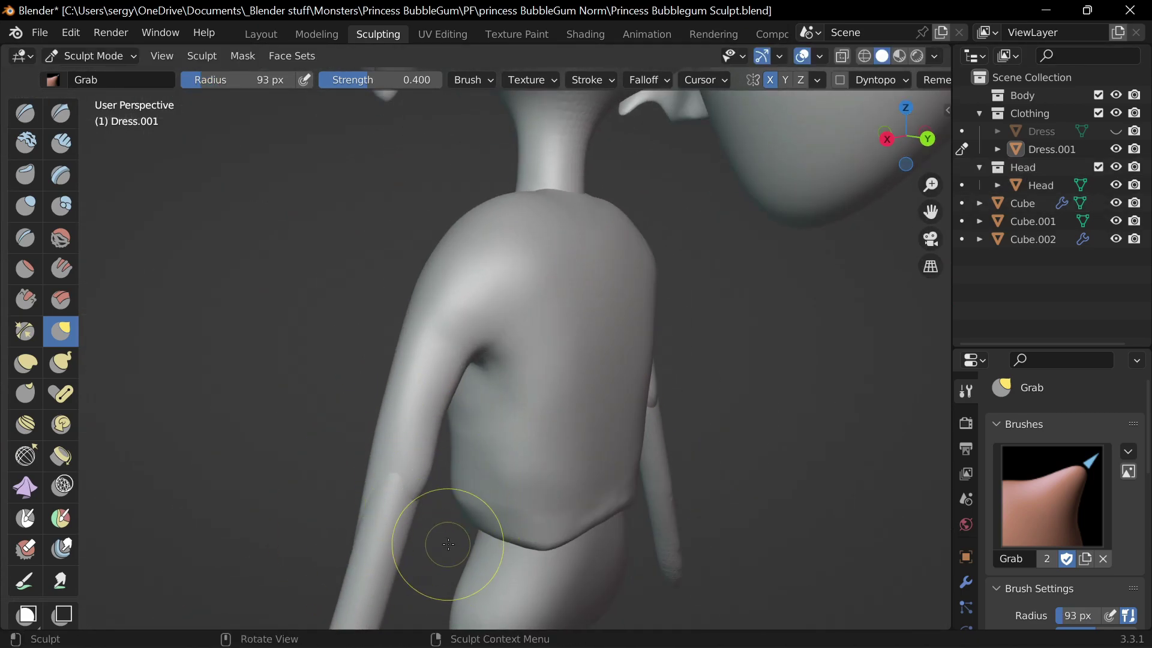
{"action": "middle_click_drag", "start_coordinate": [449, 544], "coordinate": [433, 407], "text": "shift"}
{"action": "mouse_move", "coordinate": [433, 465]}
{"action": "middle_mouse_down"}
{"action": "mouse_move", "coordinate": [398, 403]}
{"action": "mouse_move", "coordinate": [465, 374]}
{"action": "mouse_move", "coordinate": [566, 425]}
{"action": "mouse_move", "coordinate": [618, 411]}
{"action": "mouse_move", "coordinate": [590, 323]}
{"action": "mouse_move", "coordinate": [598, 360]}
{"action": "mouse_move", "coordinate": [442, 514]}
{"action": "mouse_move", "coordinate": [560, 257]}
{"action": "mouse_move", "coordinate": [395, 461]}
{"action": "mouse_move", "coordinate": [558, 386]}
{"action": "mouse_move", "coordinate": [467, 491]}
{"action": "mouse_move", "coordinate": [528, 431]}
{"action": "mouse_move", "coordinate": [642, 355]}
{"action": "middle_mouse_up"}
{"action": "key", "text": "shift+c"}
{"action": "scroll", "coordinate": [654, 341], "scroll_direction": "up", "scroll_amount": 2}
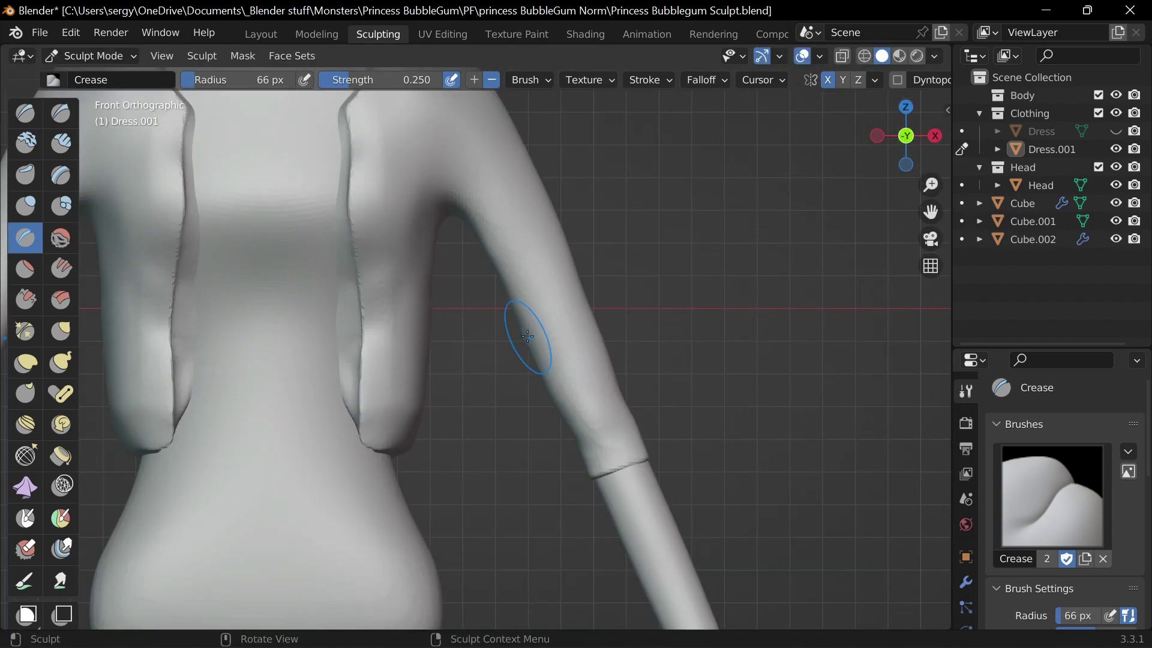
Build up clay strips along the vest front panels and unhide the head with Alt+H.
{"action": "key", "text": "g"}
{"action": "middle_click_drag", "start_coordinate": [589, 307], "coordinate": [315, 259], "text": "shift"}
{"action": "key", "text": "c"}
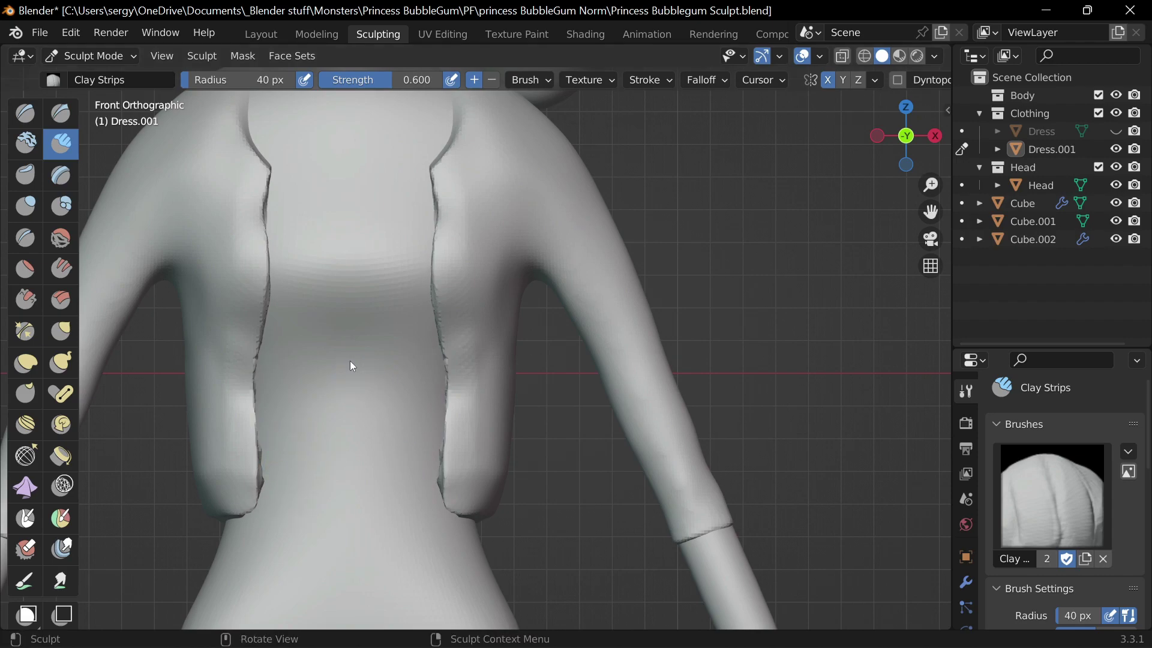
{"action": "key", "text": "f"}
{"action": "mouse_move", "coordinate": [351, 365]}
{"action": "middle_mouse_down"}
{"action": "mouse_move", "coordinate": [435, 296]}
{"action": "mouse_move", "coordinate": [270, 389]}
{"action": "middle_mouse_up"}
{"action": "key", "text": "alt+h"}
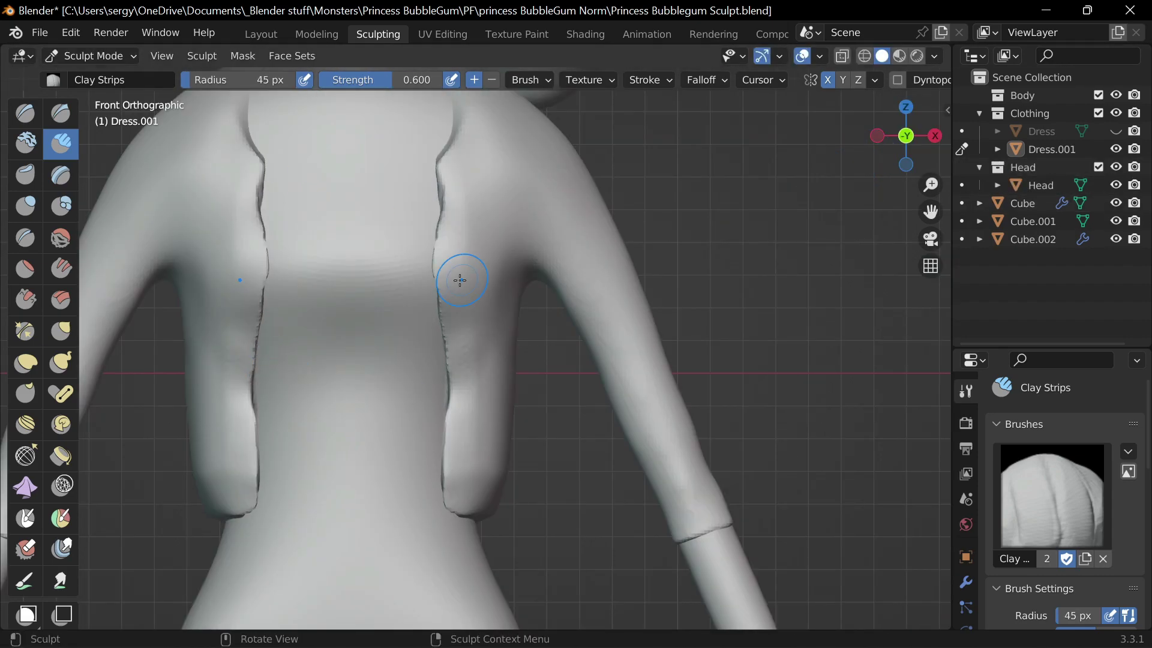
{"action": "middle_click_drag", "start_coordinate": [258, 509], "coordinate": [391, 381]}
Inflate and crease the vest shoulders, briefly checking the remesh settings.
{"action": "key", "text": "i"}
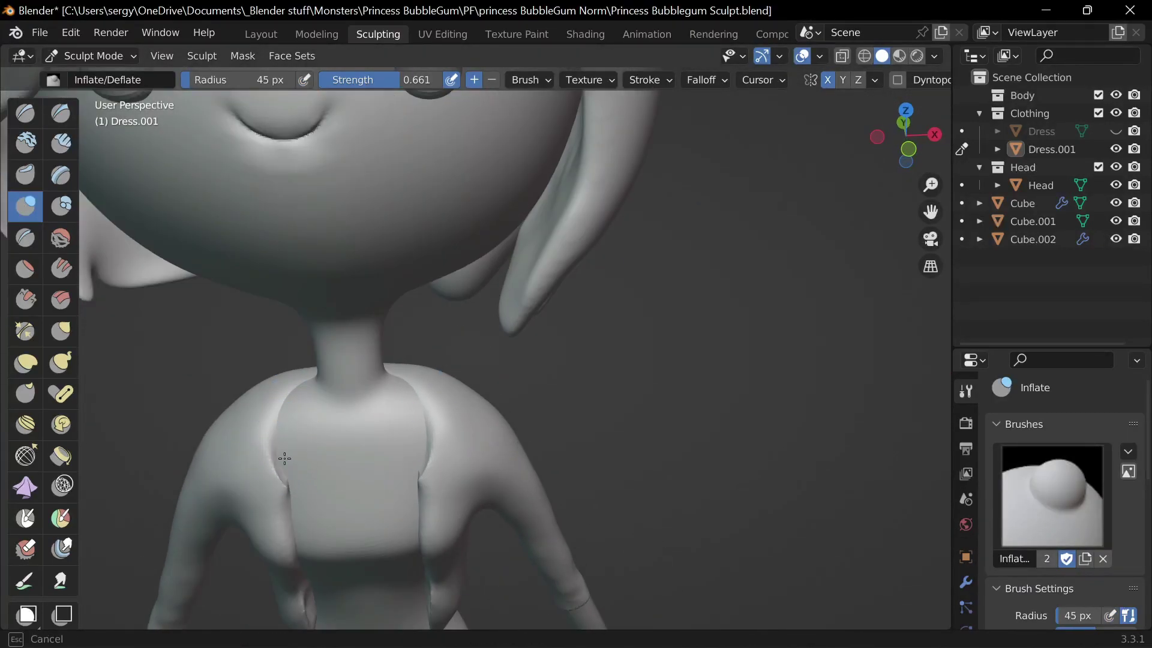
{"action": "middle_click_drag", "start_coordinate": [278, 408], "coordinate": [544, 433]}
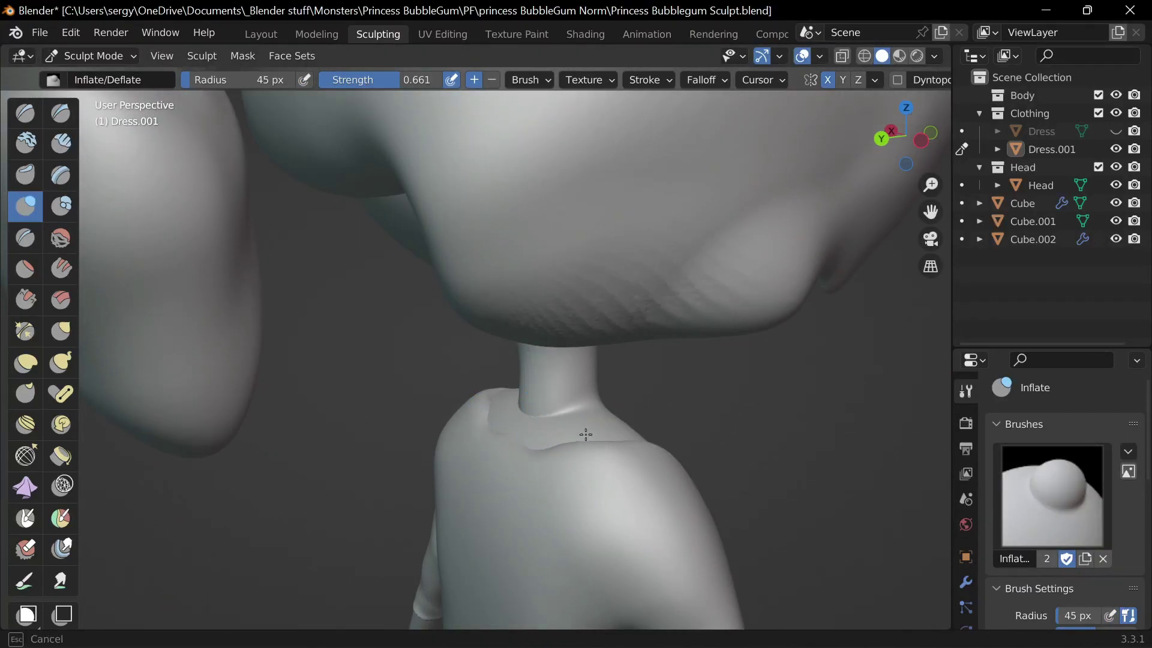
{"action": "mouse_move", "coordinate": [668, 439]}
{"action": "middle_mouse_down"}
{"action": "mouse_move", "coordinate": [256, 411]}
{"action": "mouse_move", "coordinate": [433, 429]}
{"action": "mouse_move", "coordinate": [459, 373]}
{"action": "middle_mouse_up"}
{"action": "scroll", "coordinate": [780, 80], "scroll_direction": "down", "scroll_amount": 3}
{"action": "left_click", "coordinate": [865, 80]}
{"action": "left_click", "coordinate": [871, 256]}
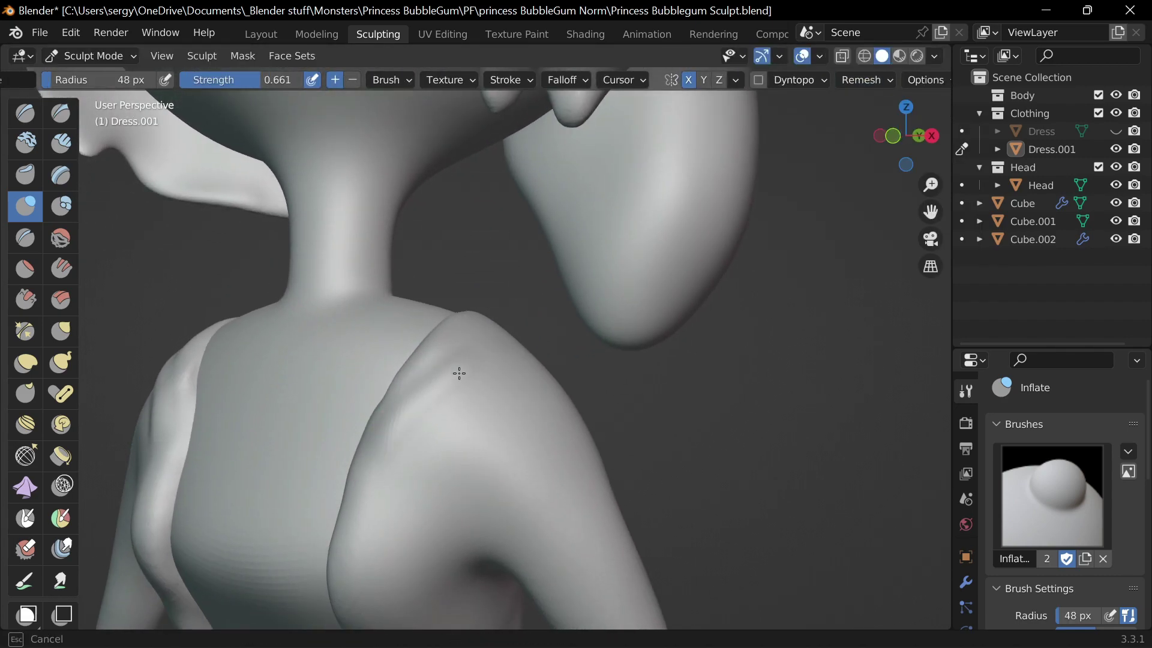
{"action": "mouse_move", "coordinate": [377, 477]}
{"action": "middle_mouse_down"}
{"action": "mouse_move", "coordinate": [458, 438]}
{"action": "mouse_move", "coordinate": [457, 358]}
{"action": "mouse_move", "coordinate": [502, 330]}
{"action": "mouse_move", "coordinate": [474, 395]}
{"action": "middle_mouse_up"}
{"action": "key", "text": "i"}
{"action": "key", "text": "shift+c"}
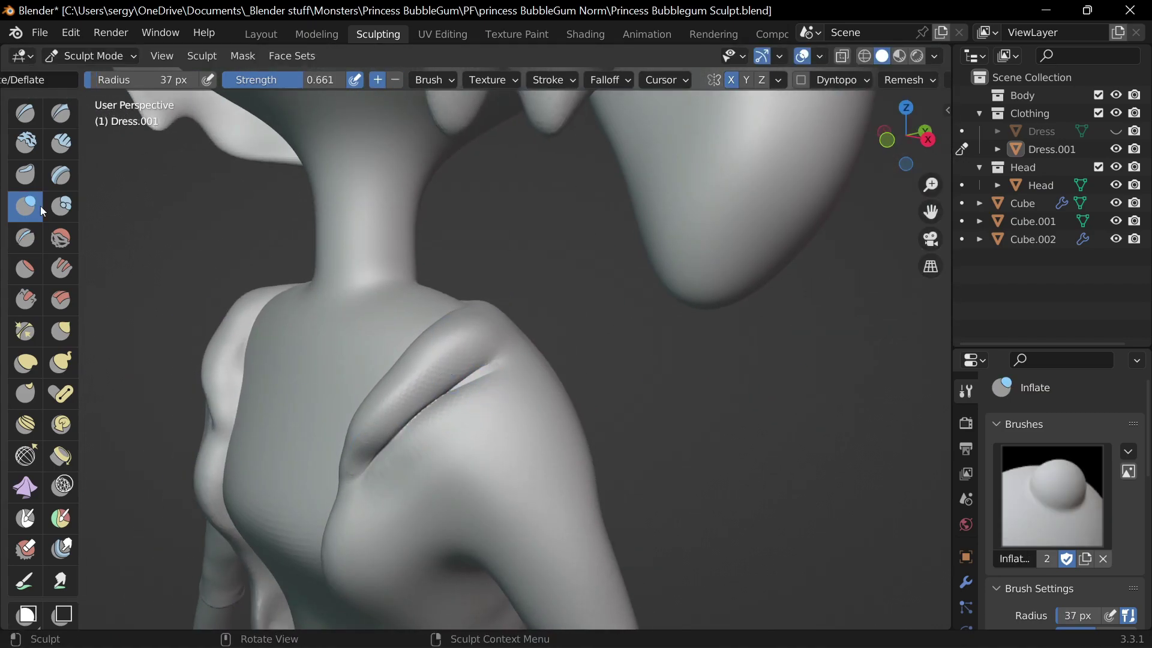
{"action": "middle_click_drag", "start_coordinate": [384, 432], "coordinate": [432, 424]}
{"action": "mouse_move", "coordinate": [564, 347]}
{"action": "middle_mouse_down"}
{"action": "mouse_move", "coordinate": [831, 300]}
{"action": "mouse_move", "coordinate": [587, 352]}
{"action": "mouse_move", "coordinate": [853, 313]}
{"action": "middle_mouse_up"}
Puff the shoulders into rounded caps with the Grab brush, adjusting its size.
{"action": "key", "text": "g"}
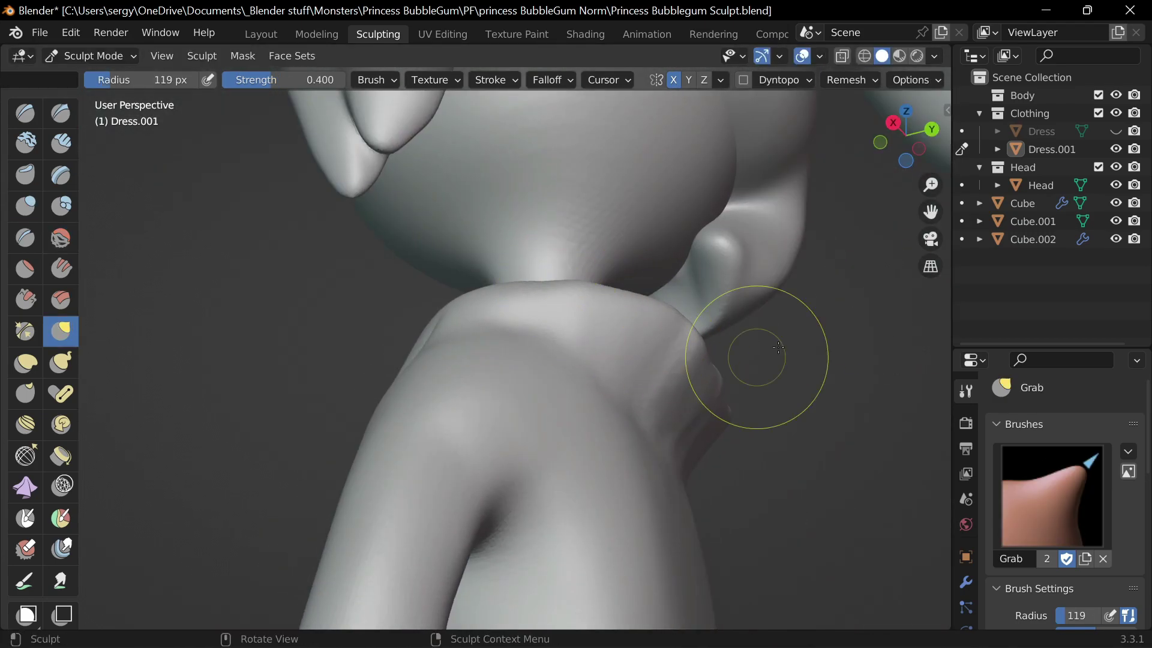
{"action": "middle_click_drag", "start_coordinate": [778, 346], "coordinate": [802, 226], "text": "alt"}
{"action": "key", "text": "f"}
{"action": "left_click", "coordinate": [488, 296]}
{"action": "middle_click_drag", "start_coordinate": [488, 296], "coordinate": [780, 240]}
{"action": "left_click", "coordinate": [888, 116]}
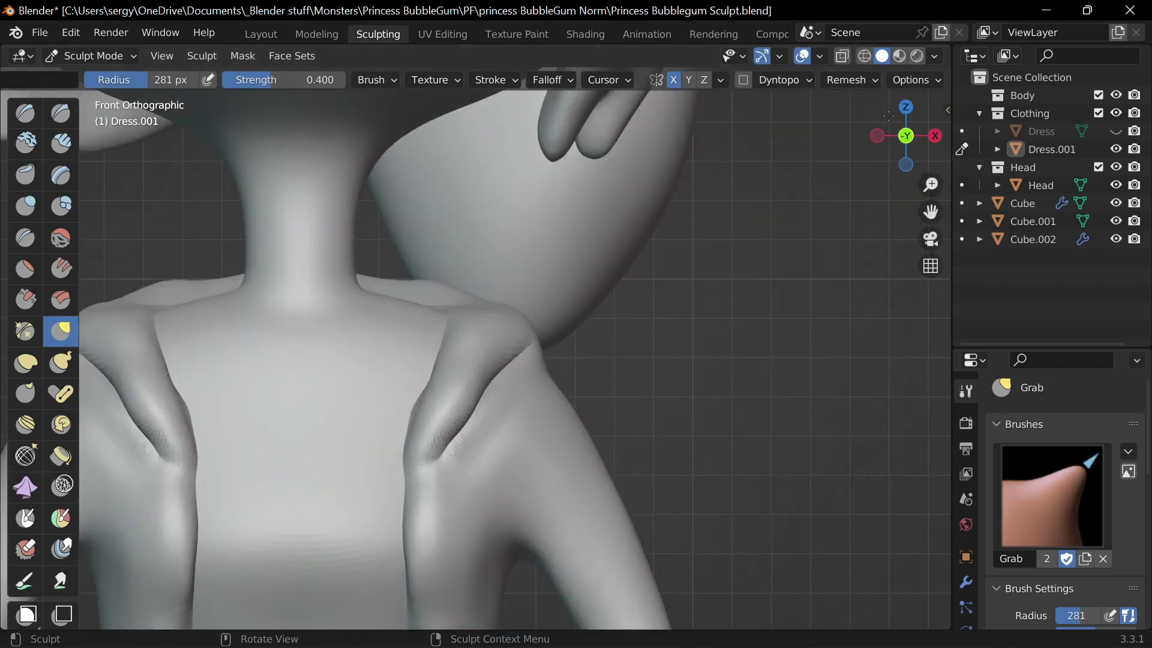
{"action": "left_click_drag", "start_coordinate": [888, 116], "coordinate": [548, 270]}
{"action": "key", "text": "f"}
{"action": "left_click", "coordinate": [548, 270]}
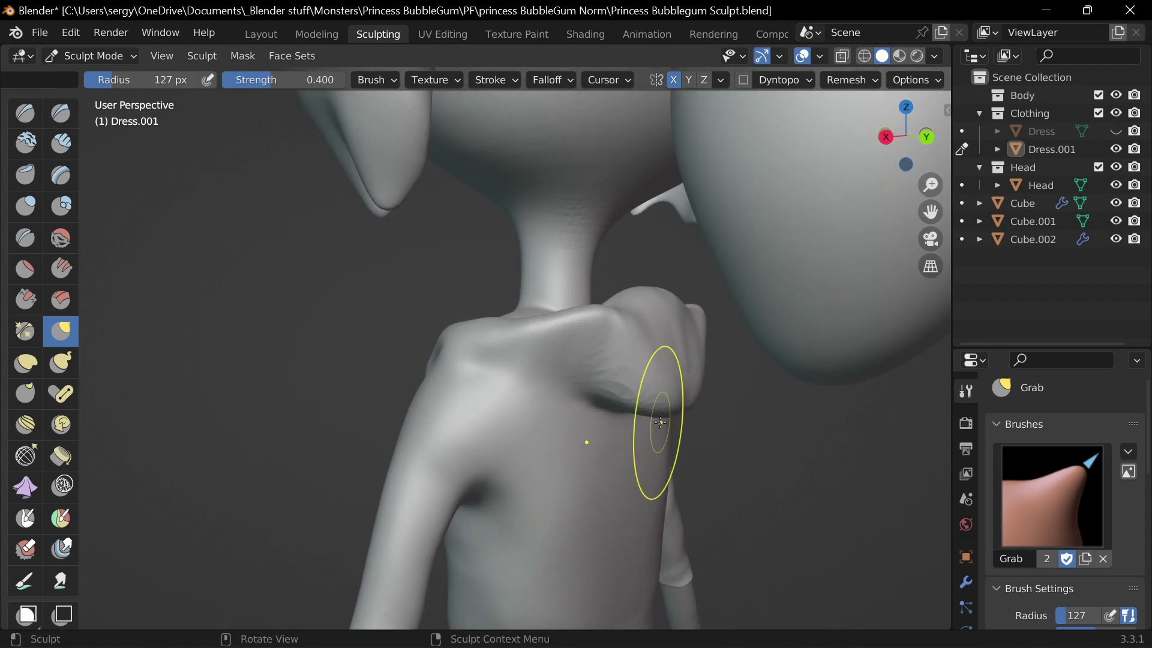
{"action": "mouse_move", "coordinate": [660, 422]}
{"action": "middle_mouse_down"}
{"action": "mouse_move", "coordinate": [812, 489]}
{"action": "mouse_move", "coordinate": [757, 231]}
{"action": "mouse_move", "coordinate": [600, 255]}
{"action": "mouse_move", "coordinate": [674, 327]}
{"action": "middle_mouse_up"}
{"action": "key", "text": "f"}
{"action": "left_click", "coordinate": [757, 231]}
Inflate the shoulder, hide the Head and Cube objects, and crease the shoulder seam.
{"action": "key", "text": "i"}
{"action": "scroll", "coordinate": [674, 327], "scroll_direction": "up", "scroll_amount": 4}
{"action": "key", "text": "f"}
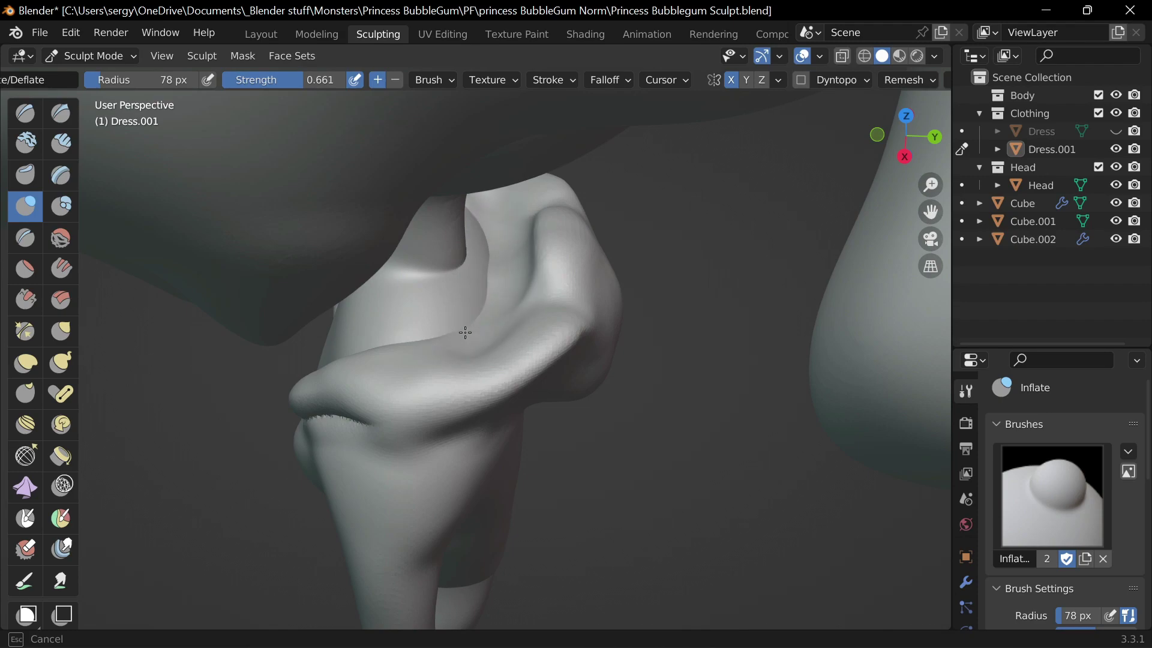
{"action": "middle_click_drag", "start_coordinate": [466, 332], "coordinate": [551, 460]}
{"action": "left_click", "coordinate": [1009, 184]}
{"action": "key", "text": "h"}
{"action": "mouse_move", "coordinate": [639, 414]}
{"action": "middle_mouse_down"}
{"action": "mouse_move", "coordinate": [344, 331]}
{"action": "mouse_move", "coordinate": [282, 292]}
{"action": "mouse_move", "coordinate": [342, 262]}
{"action": "mouse_move", "coordinate": [313, 316]}
{"action": "mouse_move", "coordinate": [588, 342]}
{"action": "mouse_move", "coordinate": [96, 189]}
{"action": "middle_mouse_up"}
{"action": "key", "text": "shift+c"}
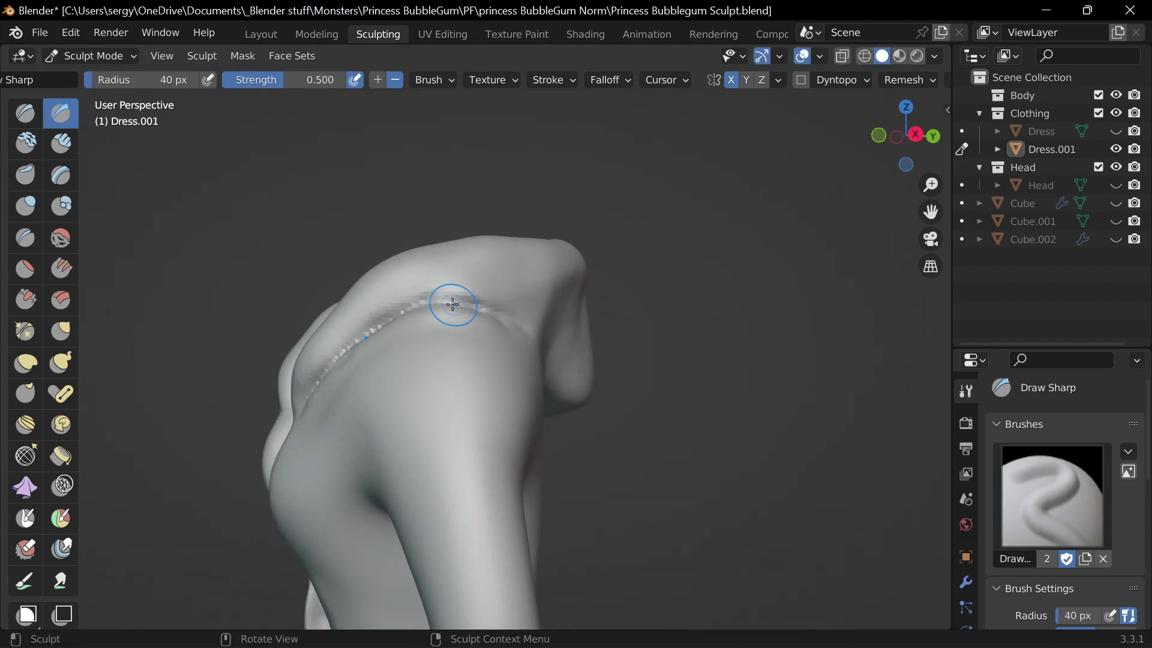
Inflate the puffed shoulder surface near the shoulder seam.
{"action": "key", "text": "shift+c"}
{"action": "middle_click_drag", "start_coordinate": [453, 304], "coordinate": [404, 392]}
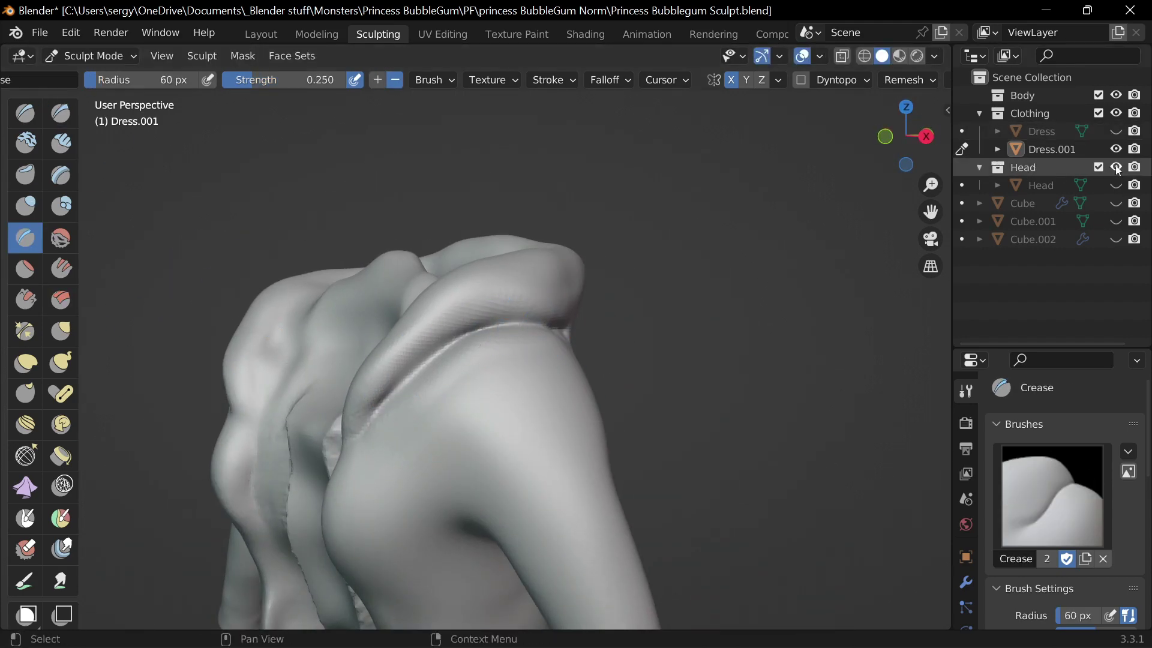
{"action": "mouse_move", "coordinate": [540, 360]}
{"action": "middle_mouse_down"}
{"action": "mouse_move", "coordinate": [727, 404]}
{"action": "mouse_move", "coordinate": [471, 342]}
{"action": "middle_mouse_up"}
{"action": "key", "text": "i"}
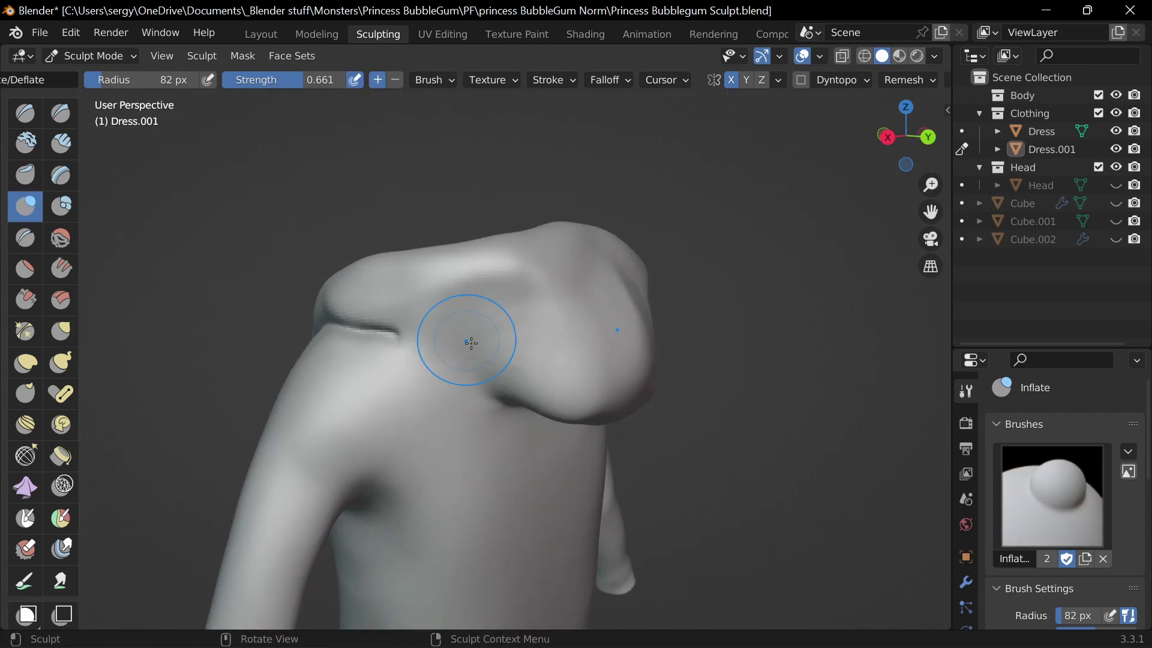
{"action": "left_click_drag", "start_coordinate": [471, 342], "coordinate": [466, 353]}
Raise the surface along the shoulder crease with the Inflate brush.
{"action": "mouse_move", "coordinate": [485, 394]}
{"action": "middle_mouse_down"}
{"action": "mouse_move", "coordinate": [642, 412]}
{"action": "mouse_move", "coordinate": [675, 206]}
{"action": "mouse_move", "coordinate": [348, 294]}
{"action": "mouse_move", "coordinate": [330, 258]}
{"action": "mouse_move", "coordinate": [420, 283]}
{"action": "mouse_move", "coordinate": [231, 273]}
{"action": "middle_mouse_up"}
{"action": "key", "text": "g"}
{"action": "key", "text": "i"}
{"action": "left_click_drag", "start_coordinate": [231, 273], "coordinate": [242, 163]}
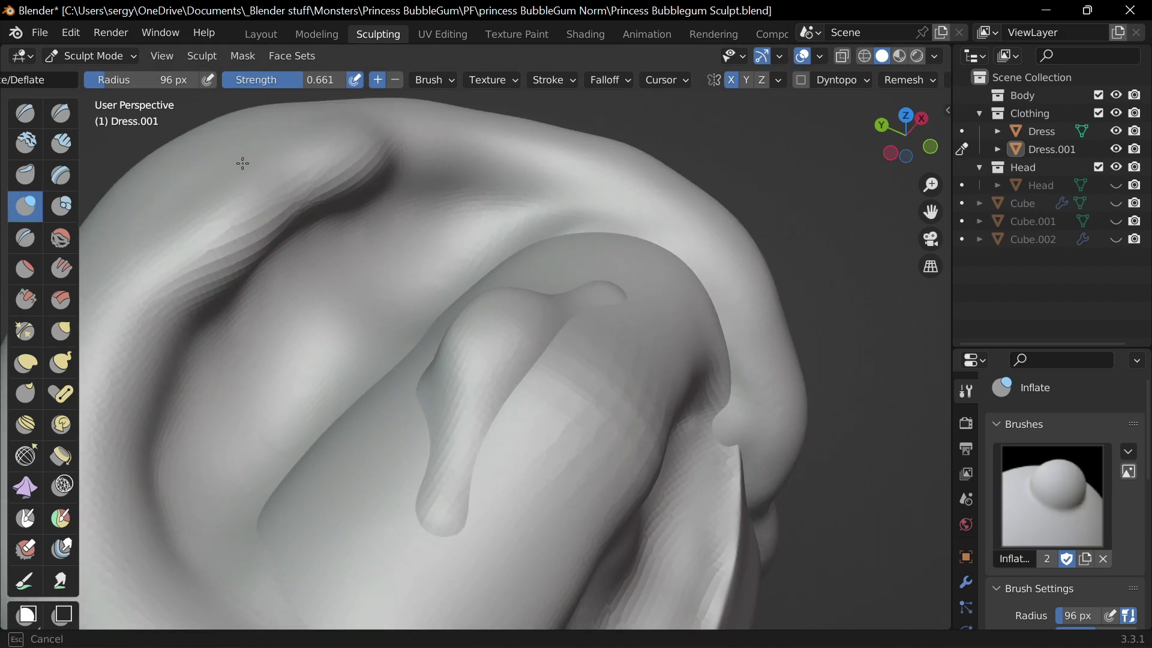
{"action": "middle_click_drag", "start_coordinate": [322, 243], "coordinate": [347, 305]}
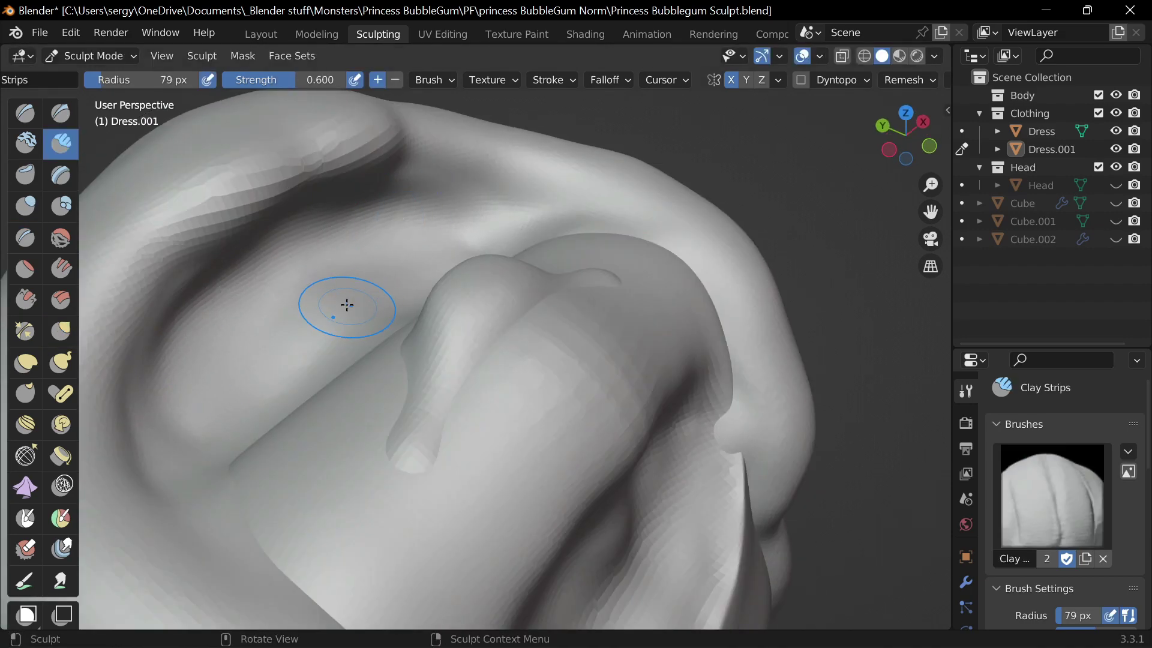
Refine the shoulder puff around the shoulder and neck, alternating Inflate and Grab brushes.
{"action": "mouse_move", "coordinate": [210, 186]}
{"action": "middle_mouse_down"}
{"action": "mouse_move", "coordinate": [586, 335]}
{"action": "mouse_move", "coordinate": [604, 360]}
{"action": "mouse_move", "coordinate": [589, 342]}
{"action": "middle_mouse_up"}
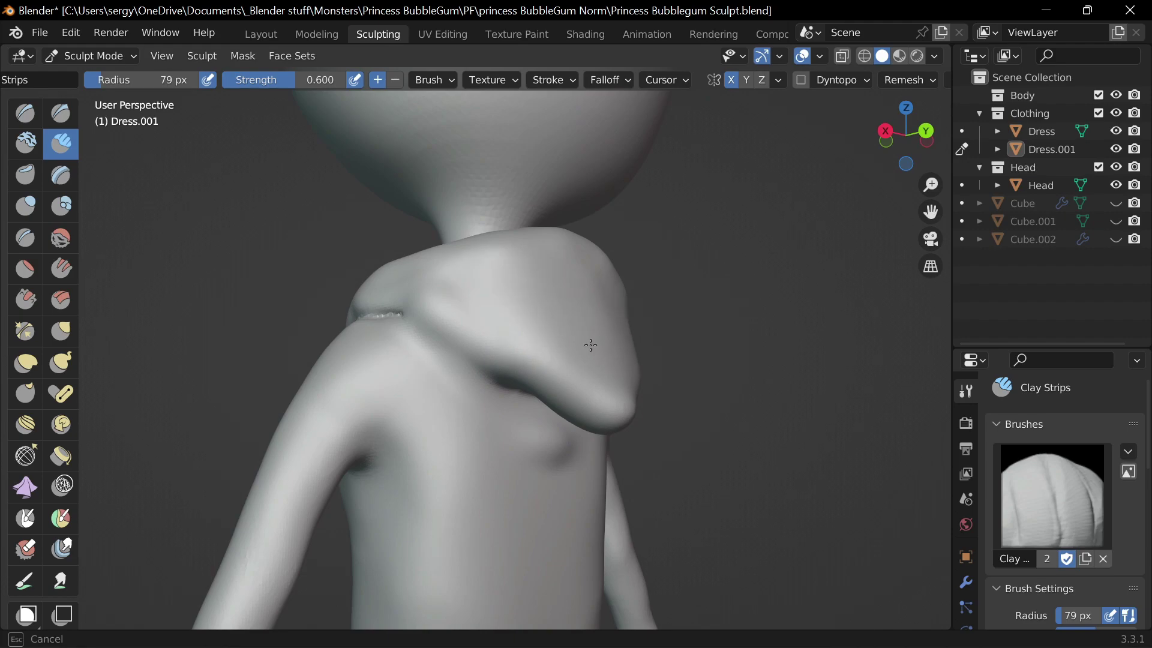
{"action": "key", "text": "i"}
{"action": "middle_click_drag", "start_coordinate": [602, 273], "coordinate": [616, 298]}
{"action": "mouse_move", "coordinate": [470, 334]}
{"action": "middle_mouse_down"}
{"action": "mouse_move", "coordinate": [528, 334]}
{"action": "mouse_move", "coordinate": [617, 424]}
{"action": "mouse_move", "coordinate": [553, 476]}
{"action": "mouse_move", "coordinate": [611, 398]}
{"action": "mouse_move", "coordinate": [557, 404]}
{"action": "middle_mouse_up"}
{"action": "key", "text": "g"}
{"action": "key", "text": "i"}
{"action": "mouse_move", "coordinate": [622, 443]}
{"action": "middle_mouse_down"}
{"action": "mouse_move", "coordinate": [542, 375]}
{"action": "mouse_move", "coordinate": [724, 379]}
{"action": "mouse_move", "coordinate": [449, 408]}
{"action": "middle_mouse_up"}
Pick the Crease and Grab brushes and review the shoulder from side and front views.
{"action": "key", "text": "shift+c"}
{"action": "scroll", "coordinate": [600, 384], "scroll_direction": "down", "scroll_amount": 5}
{"action": "scroll", "coordinate": [448, 408], "scroll_direction": "up", "scroll_amount": 5}
{"action": "key", "text": "g"}
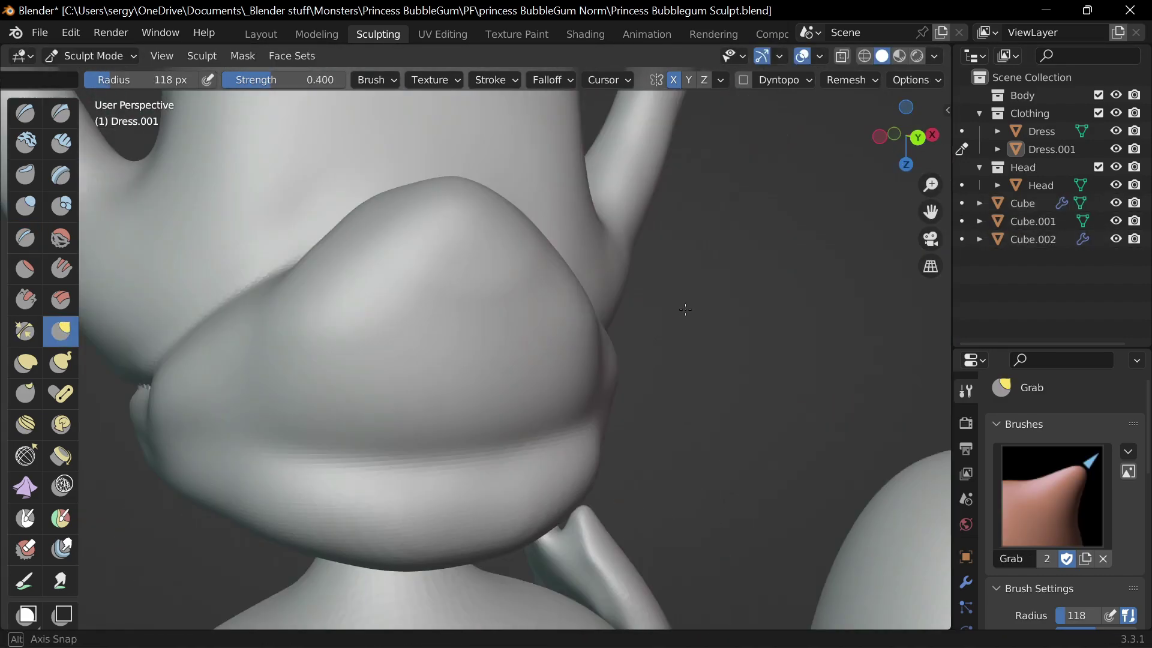
{"action": "middle_click_drag", "start_coordinate": [528, 334], "coordinate": [322, 346], "text": "alt"}
{"action": "scroll", "coordinate": [539, 326], "scroll_direction": "down", "scroll_amount": 5}
{"action": "mouse_move", "coordinate": [513, 366]}
{"action": "middle_mouse_down"}
{"action": "mouse_move", "coordinate": [539, 325]}
{"action": "mouse_move", "coordinate": [504, 327]}
{"action": "mouse_move", "coordinate": [556, 306]}
{"action": "mouse_move", "coordinate": [528, 336]}
{"action": "mouse_move", "coordinate": [534, 326]}
{"action": "middle_mouse_up"}
{"action": "scroll", "coordinate": [539, 326], "scroll_direction": "up", "scroll_amount": 5}
{"action": "key", "text": "f"}
{"action": "left_click", "coordinate": [515, 340]}
{"action": "key", "text": "i"}
{"action": "key", "text": "shift+c"}
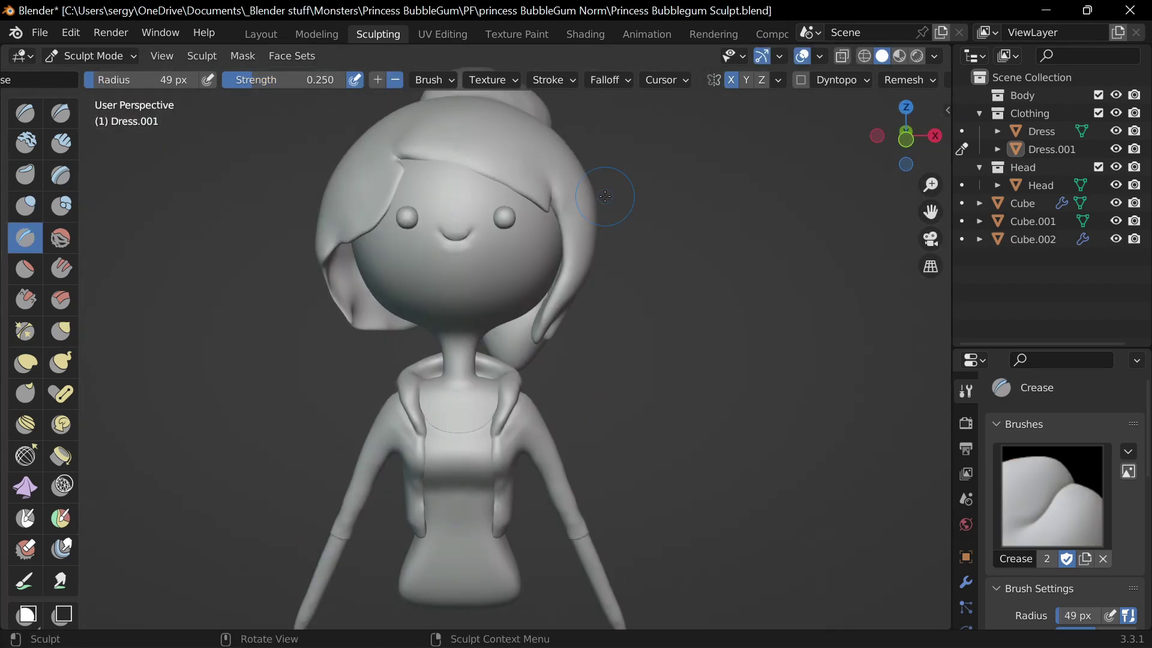